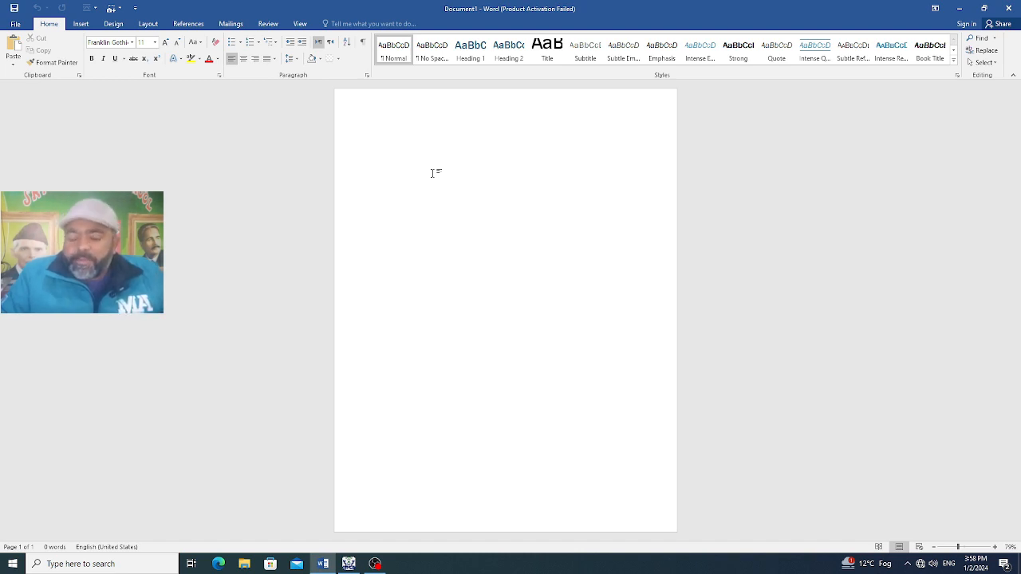
Generate sample body text in the blank document with the formula =rand(18,8)
text(=rand(10,8)
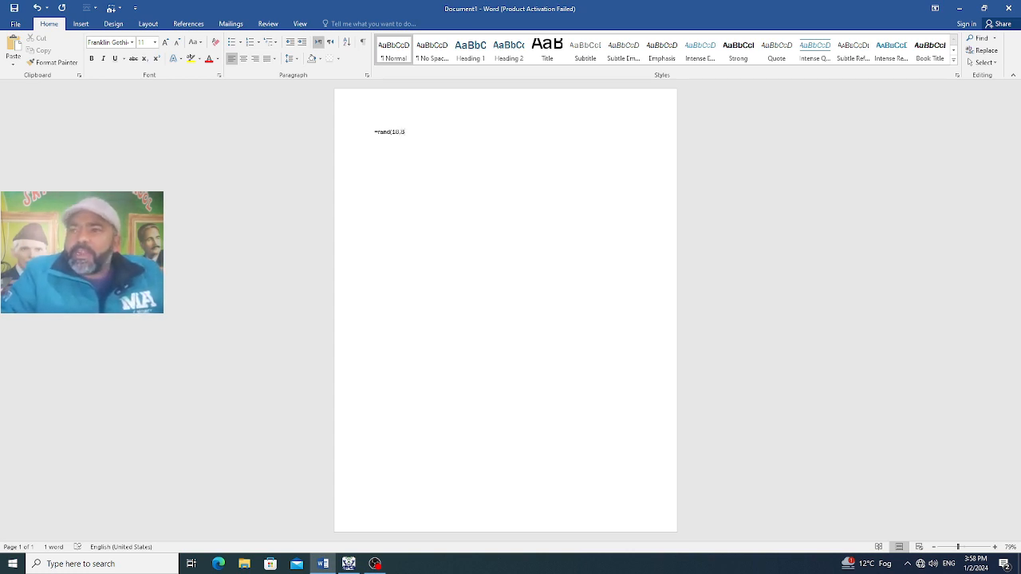
text())
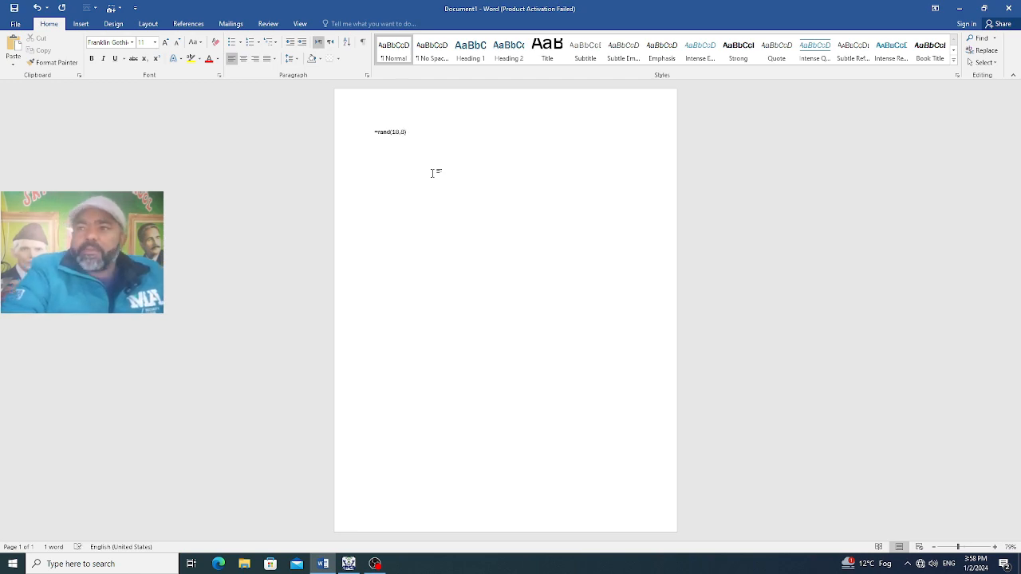
key(Return)
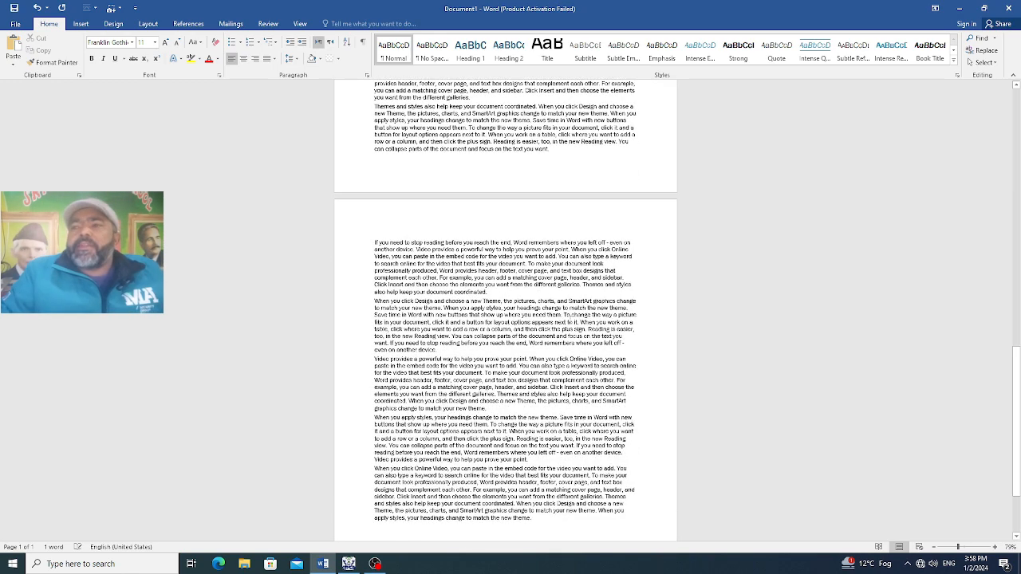
Enlarge all the generated body text to font size 16
drag(539, 518, 376, 130)
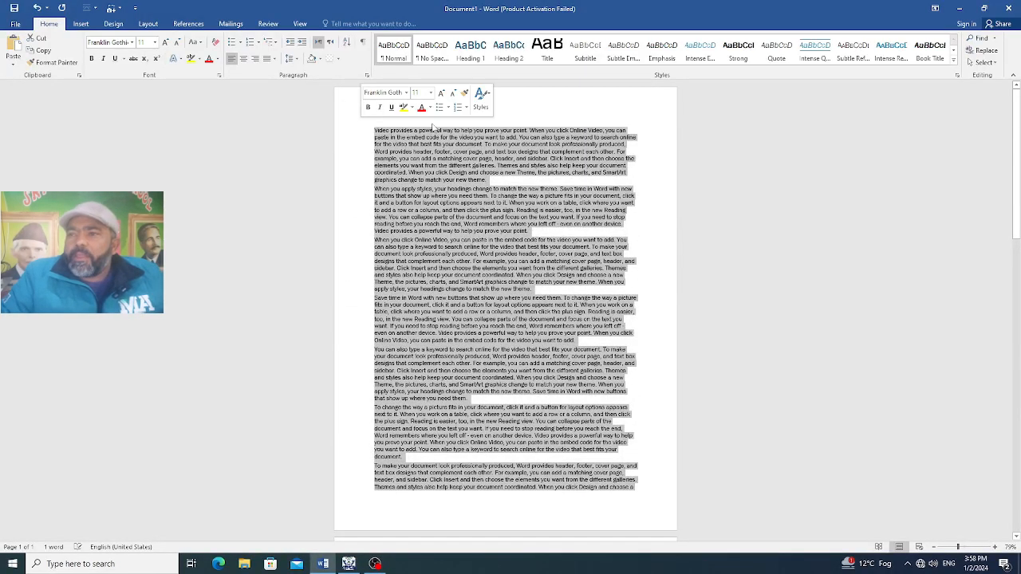
click(165, 41)
click(165, 42)
click(165, 41)
click(624, 133)
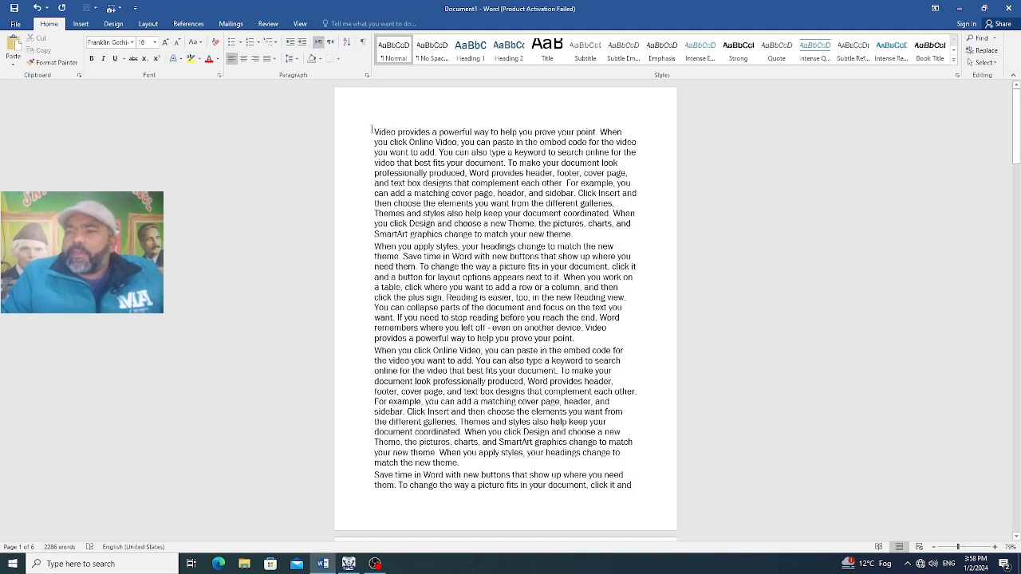
Add three empty lines above the first paragraph and write "Chapter 1" on the topmost one
key(Return)
key(Return)
key(Return)
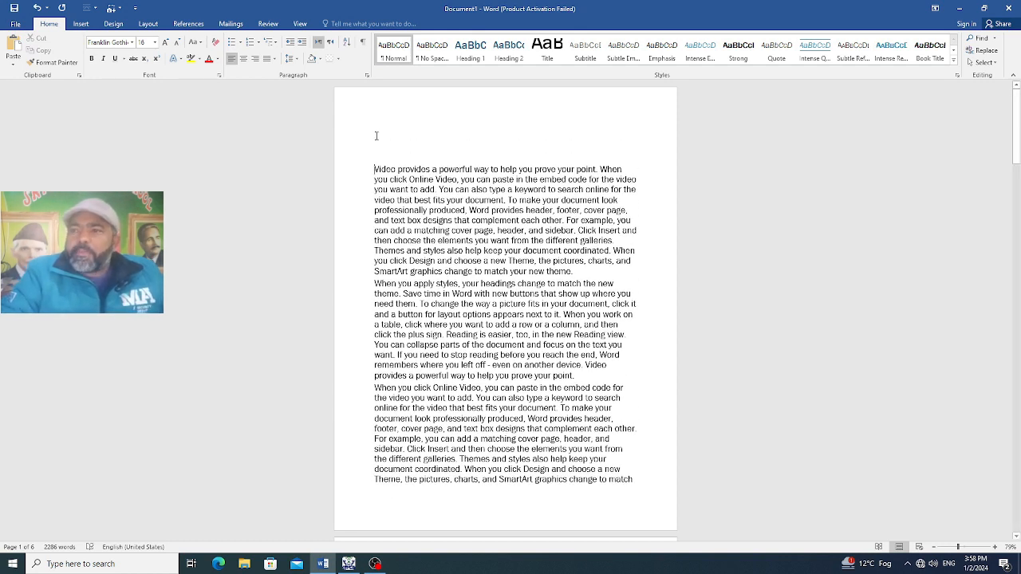
click(425, 131)
text(chapjte)
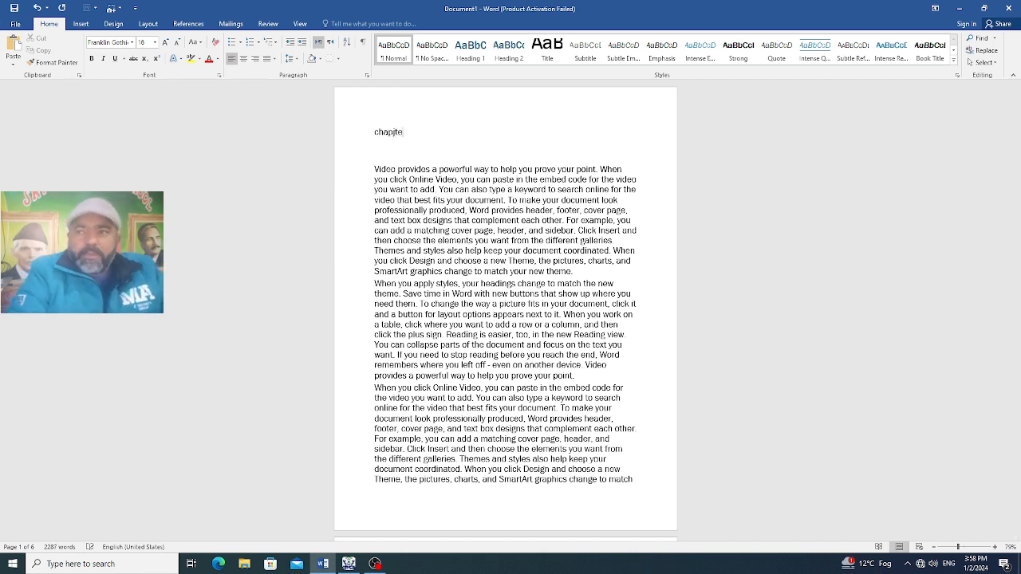
text(r)
key(BackSpace)
key(BackSpace)
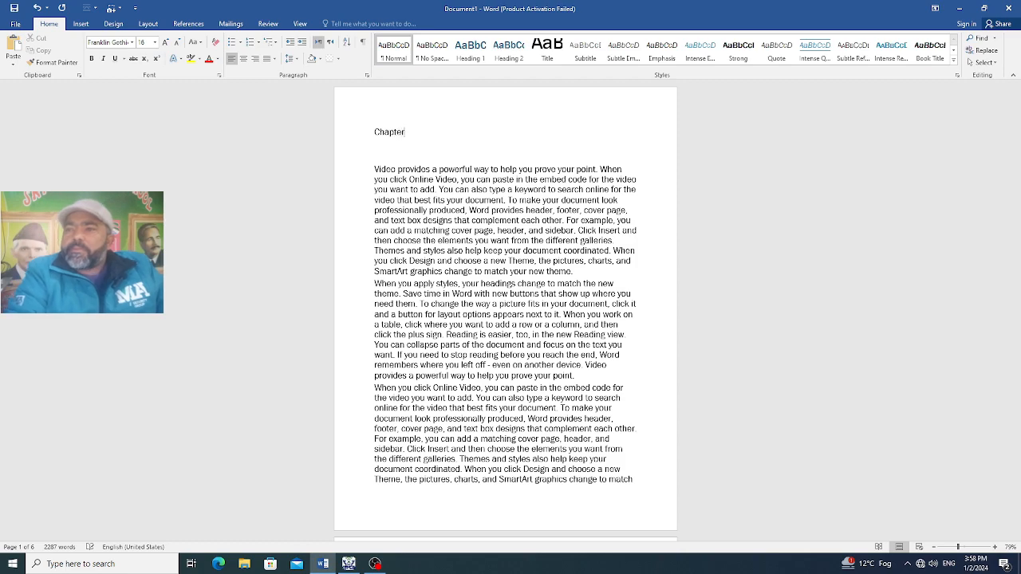
text(ter 1)
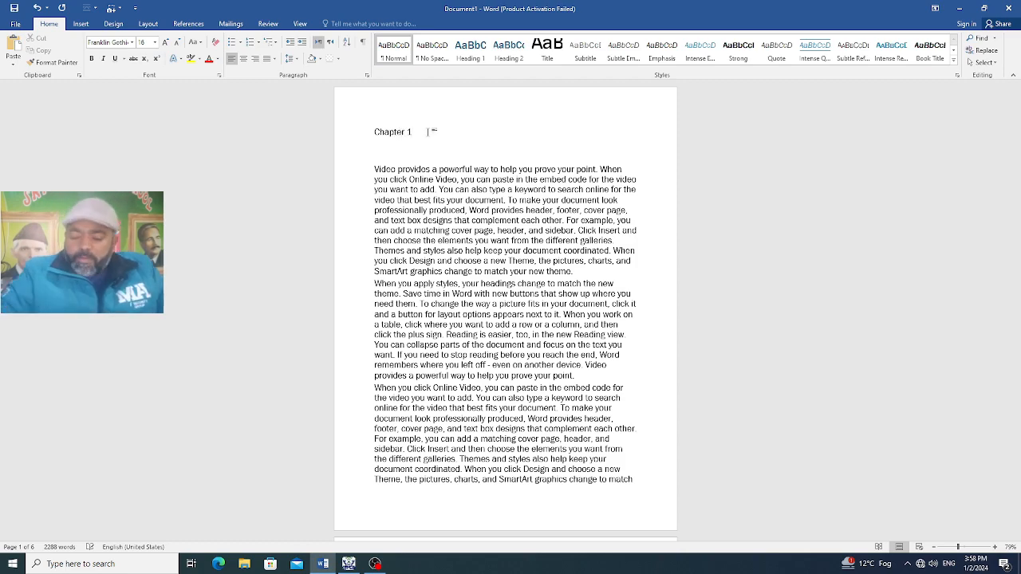
Add a "Chapter 2" line on page 2, preceded by a blank line, above the paragraph beginning "To change the way a picture fits"
scroll(538, 245, down, 8)
scroll(537, 245, down, 6)
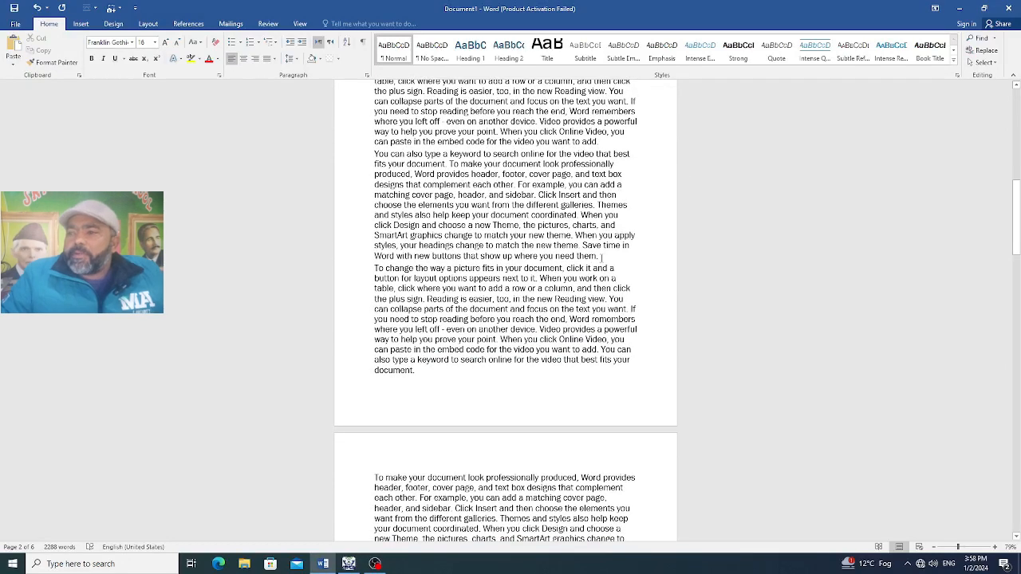
click(604, 255)
key(Return)
key(Return)
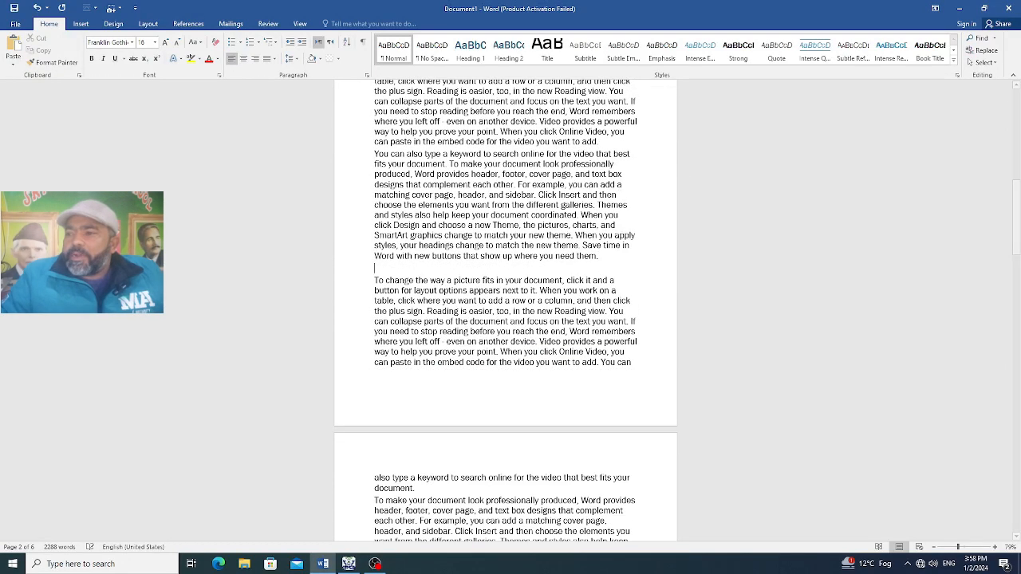
text(ac)
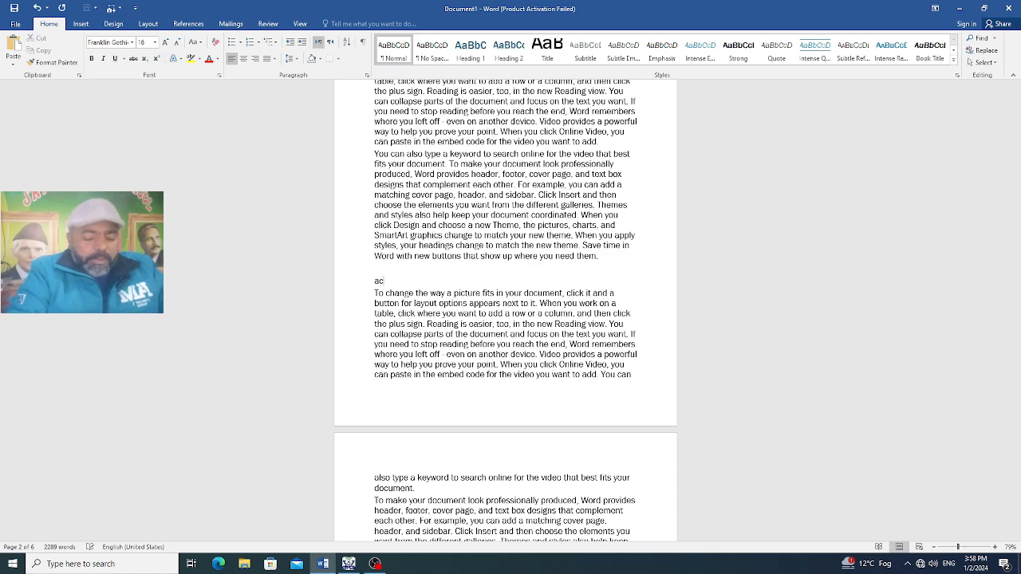
text(cl)
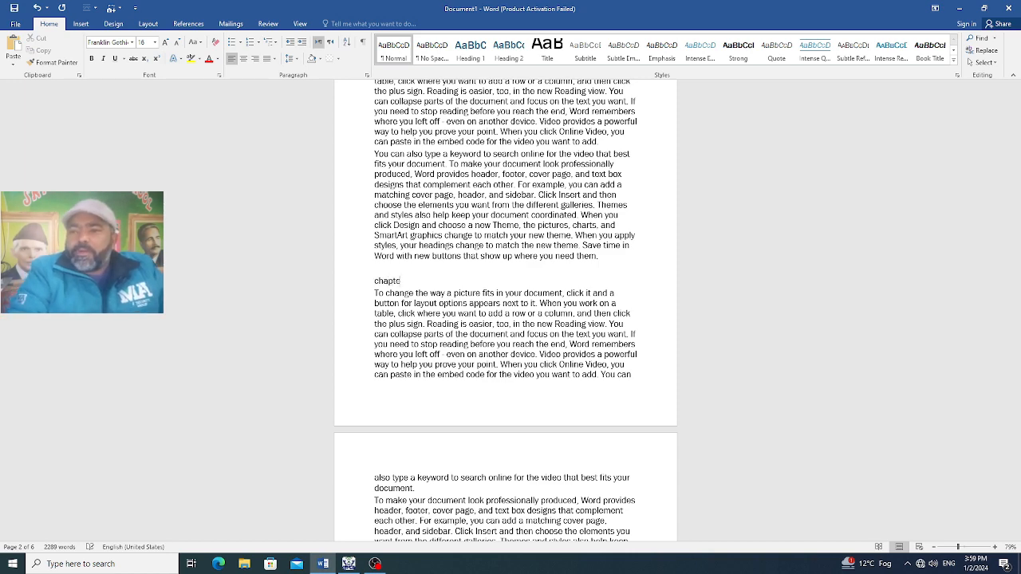
text(r )
text(1)
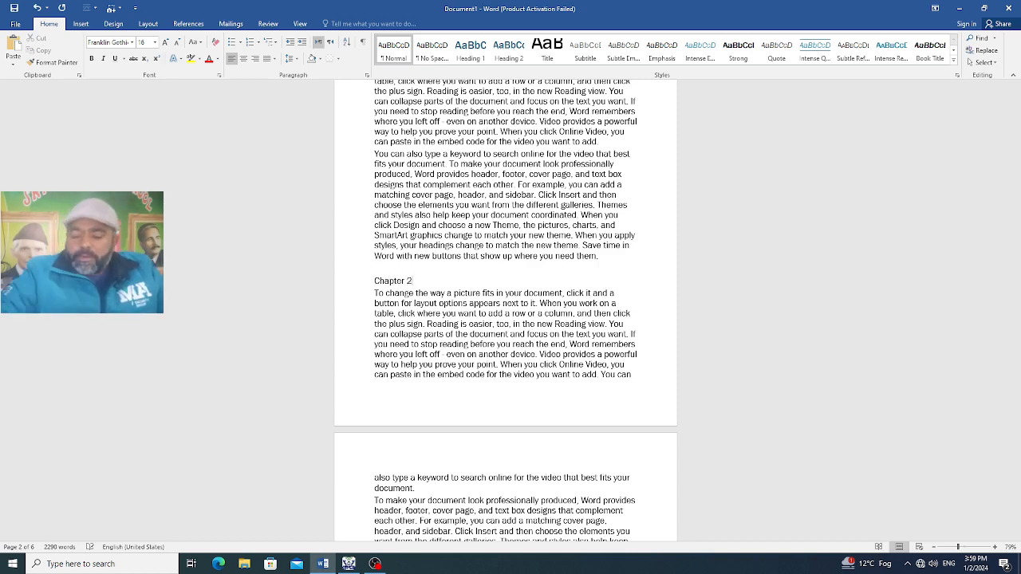
Add a "Chapter 3" line on page 5, preceded by a blank line, above the paragraph beginning "If you need to stop reading"
scroll(571, 312, down, 12)
scroll(572, 312, down, 20)
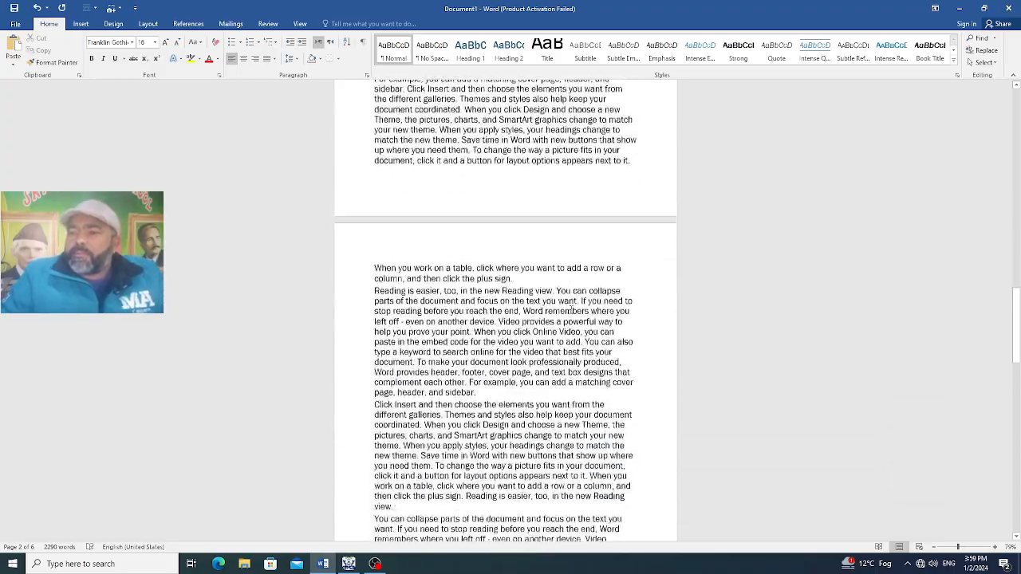
scroll(572, 312, down, 7)
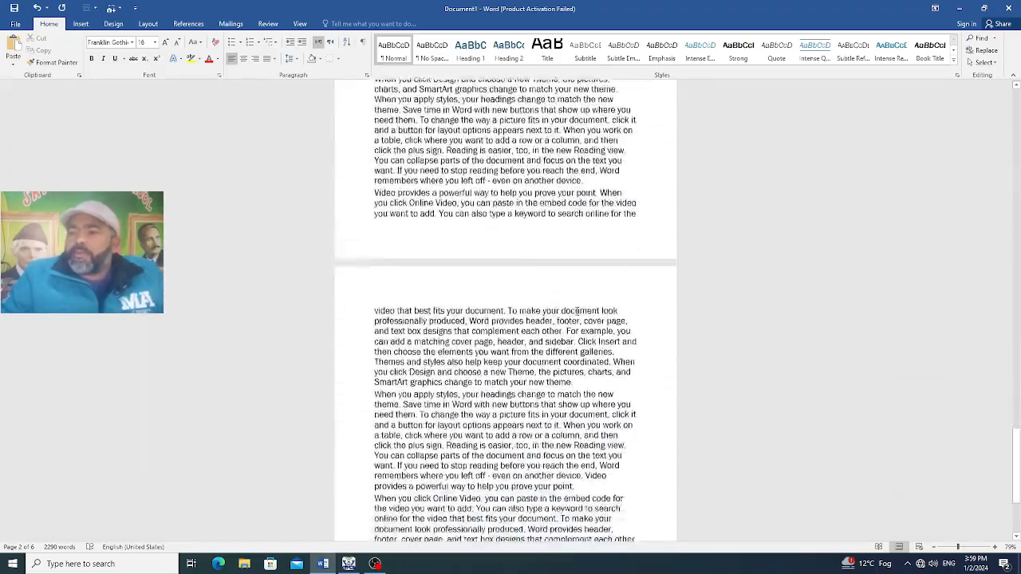
scroll(563, 254, up, 1)
scroll(563, 253, down, 15)
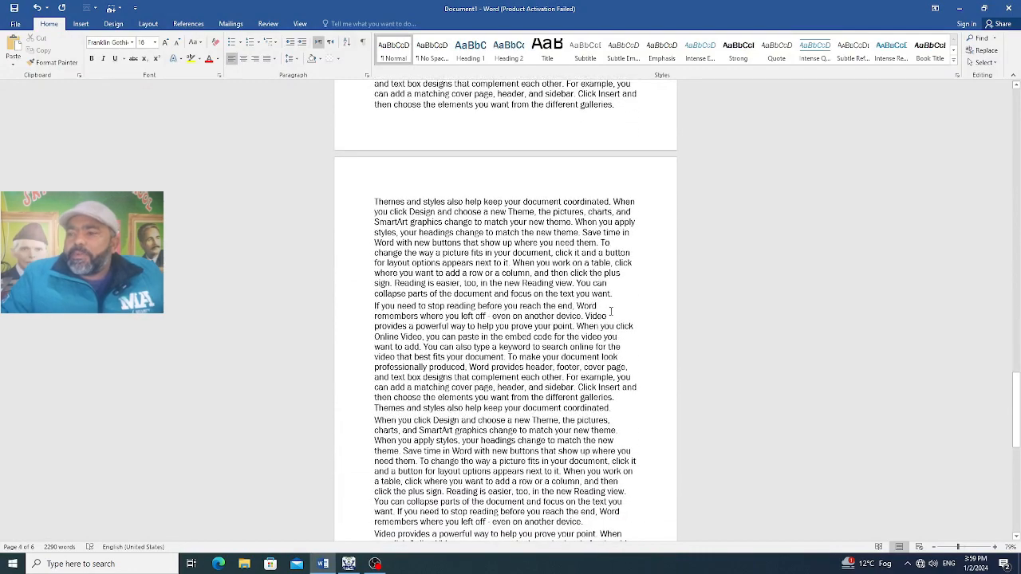
key(Return)
key(Return)
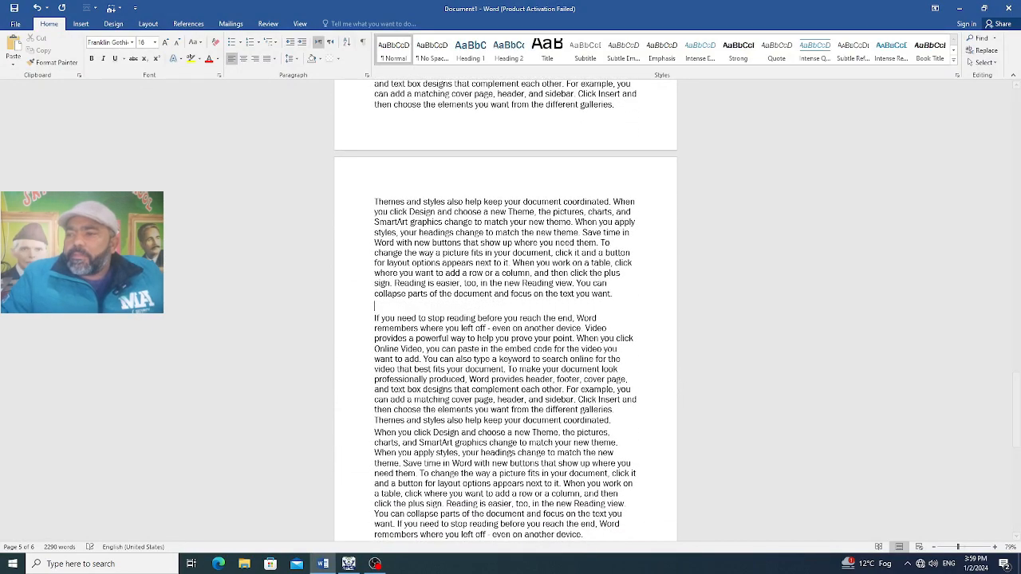
text(c)
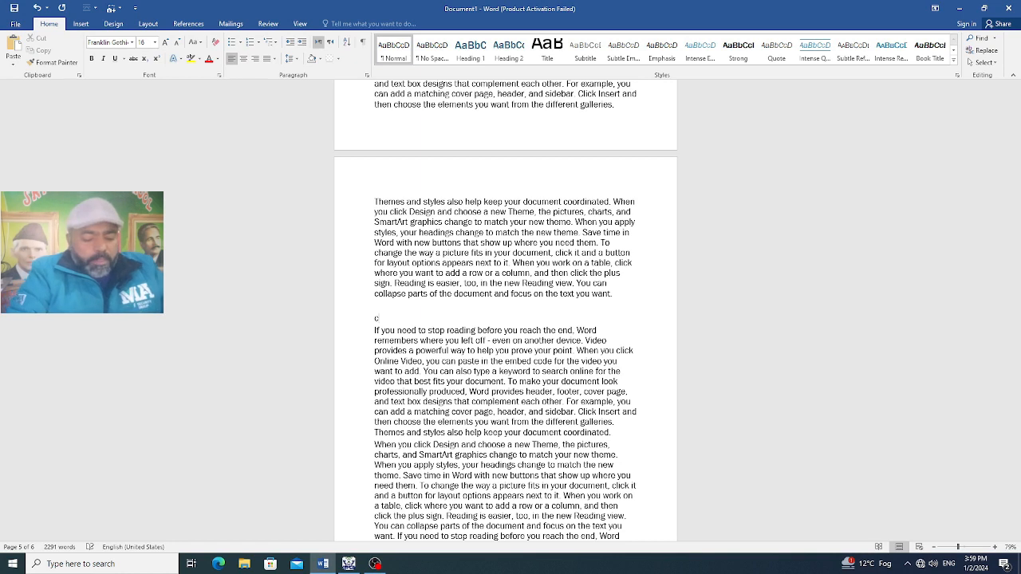
text(hpa)
key(BackSpace)
key(BackSpace)
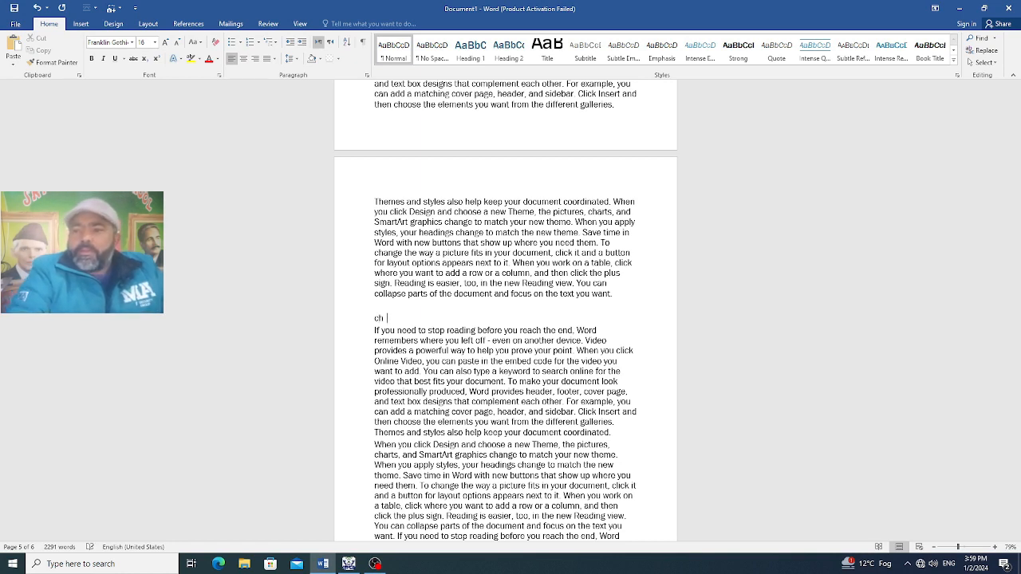
text(apter 3)
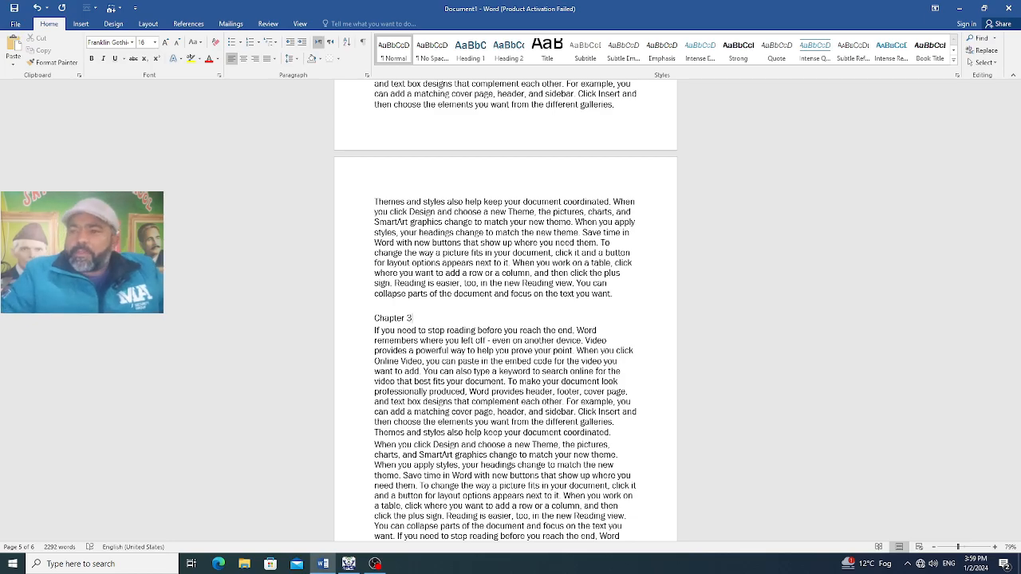
key(Return)
Return to page 1 and add an empty line after the second body paragraph of Chapter 1
scroll(699, 254, up, 8)
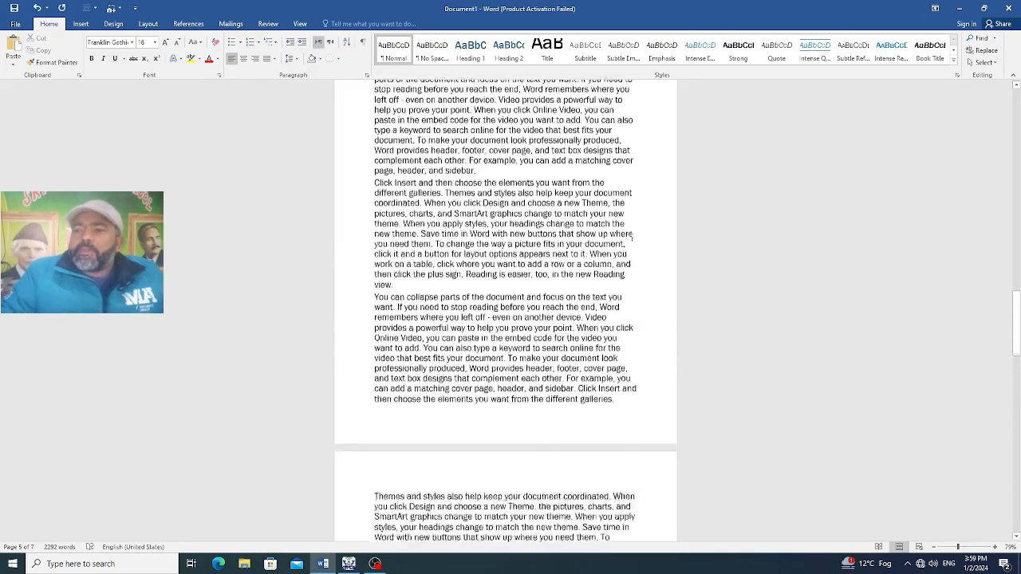
scroll(630, 236, up, 15)
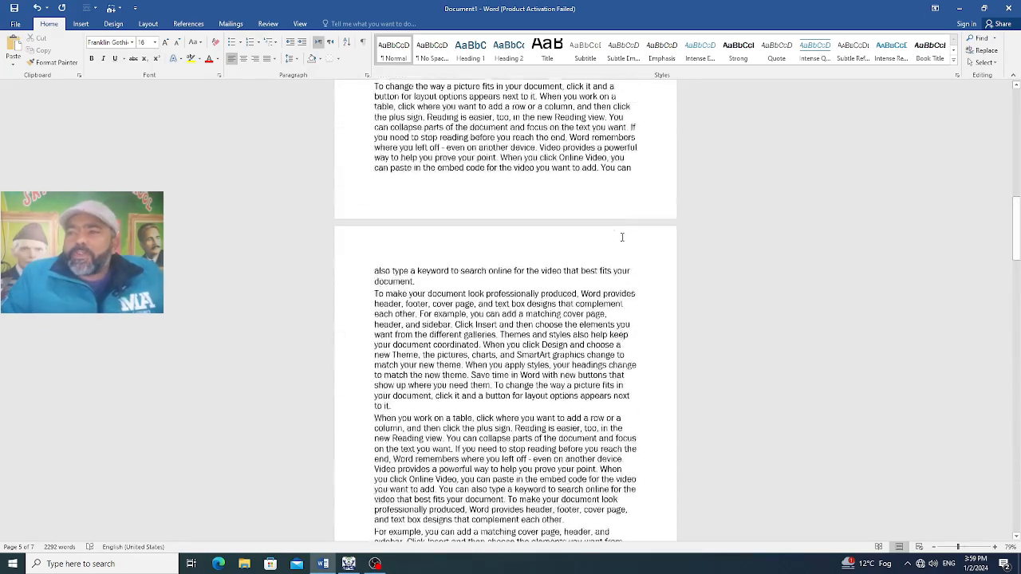
scroll(622, 237, up, 15)
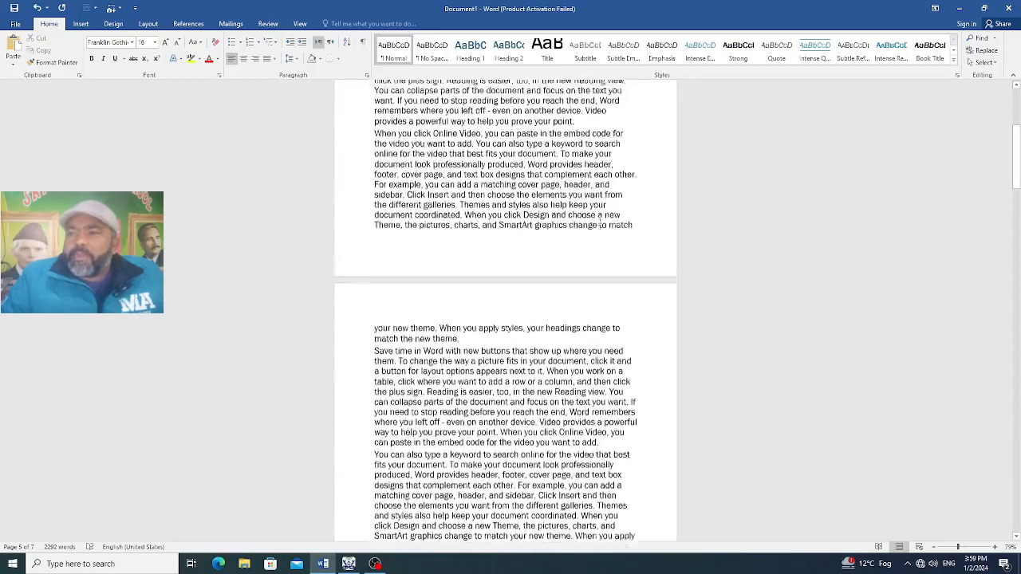
scroll(599, 226, up, 10)
scroll(611, 204, down, 7)
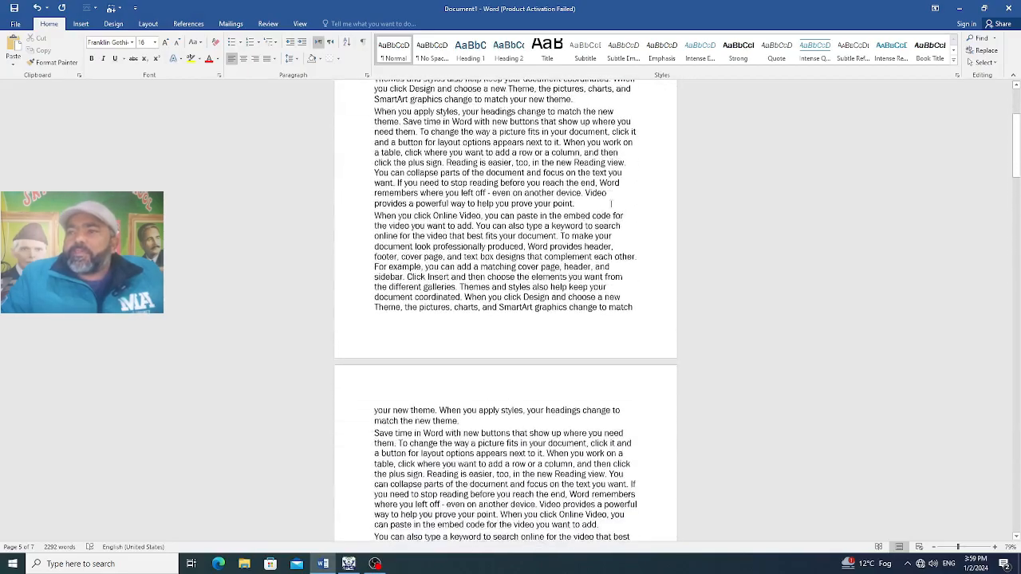
click(584, 206)
key(Return)
Insert the Black and White Modern High Tech Logo picture from the Desktop and shrink it to about 1.57" square
click(80, 24)
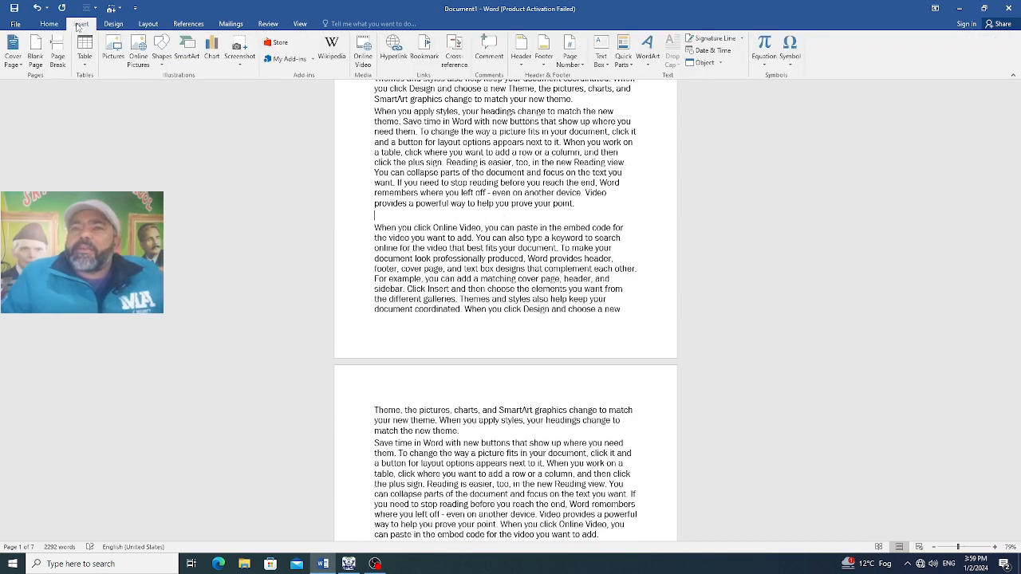
click(112, 49)
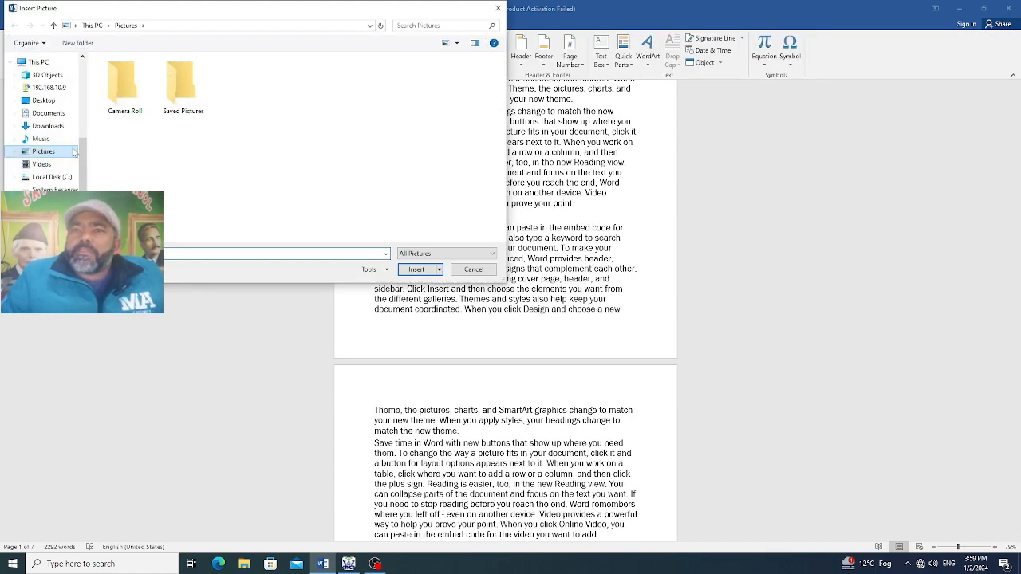
scroll(74, 152, up, 5)
click(46, 79)
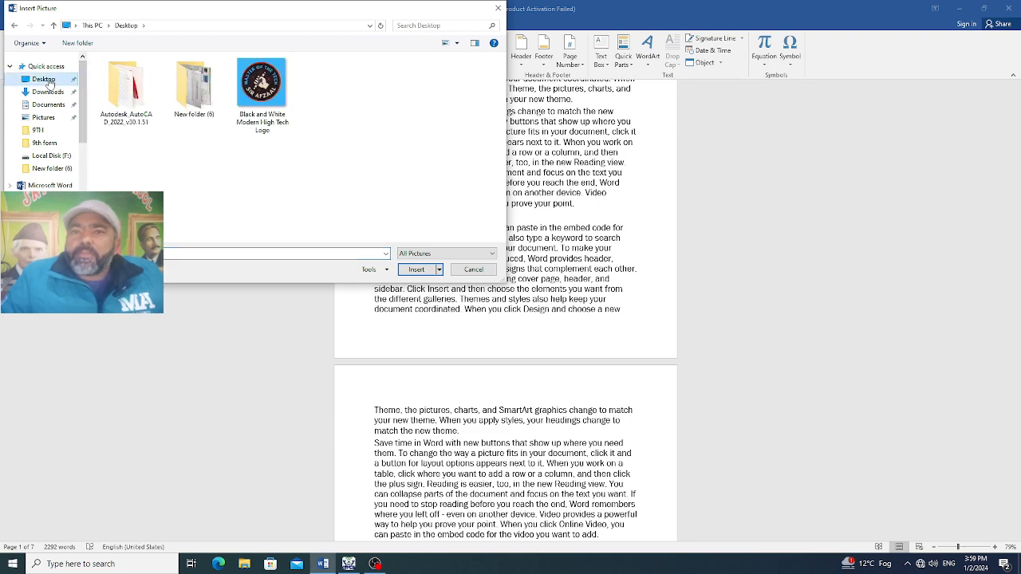
click(261, 84)
click(425, 269)
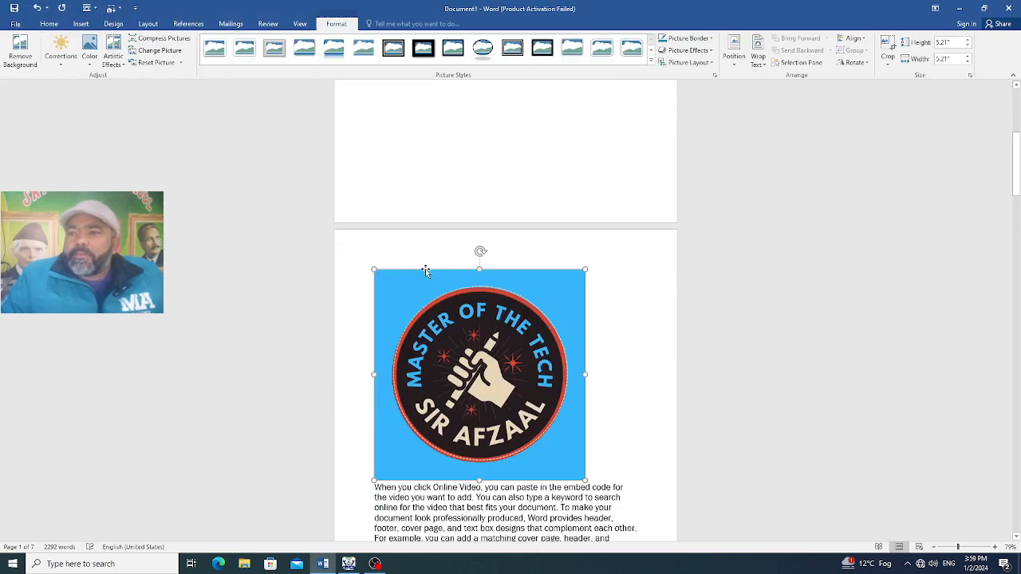
scroll(425, 268, down, 2)
drag(585, 405, 484, 276)
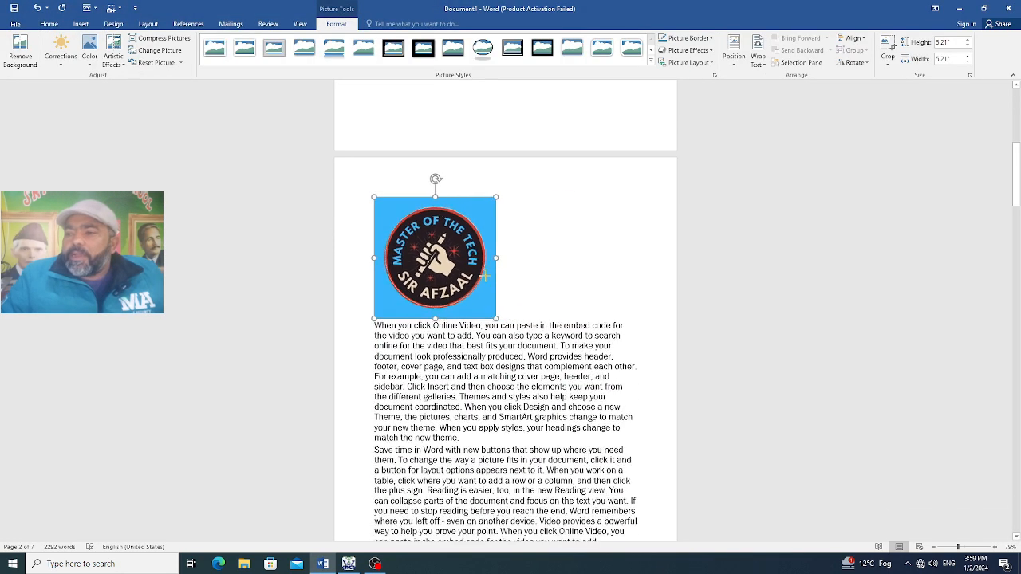
Insert a table with 5 columns and 2 rows below the third body paragraph of Chapter 1, preceded by a blank line
scroll(484, 276, down, 8)
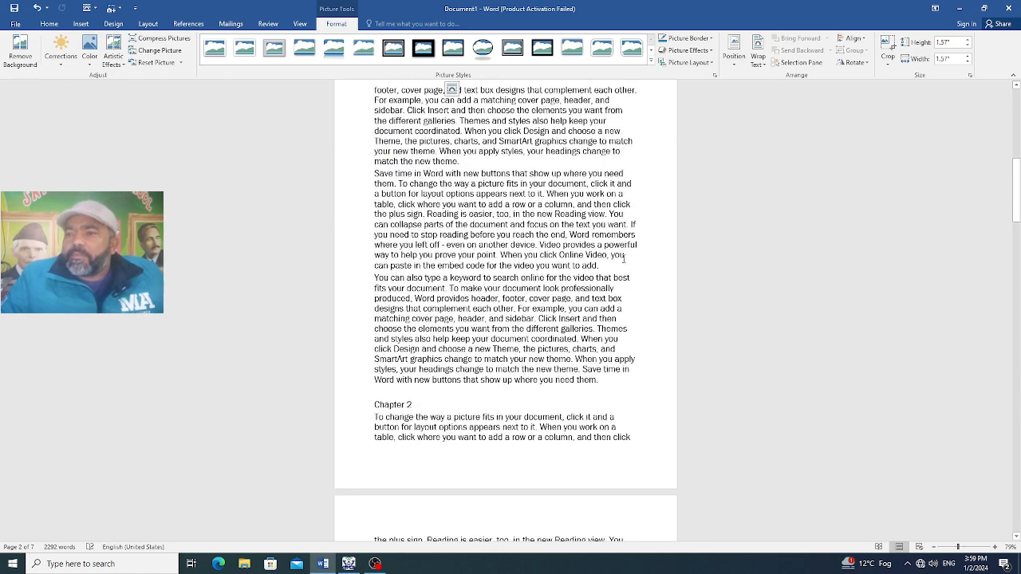
click(471, 162)
key(Return)
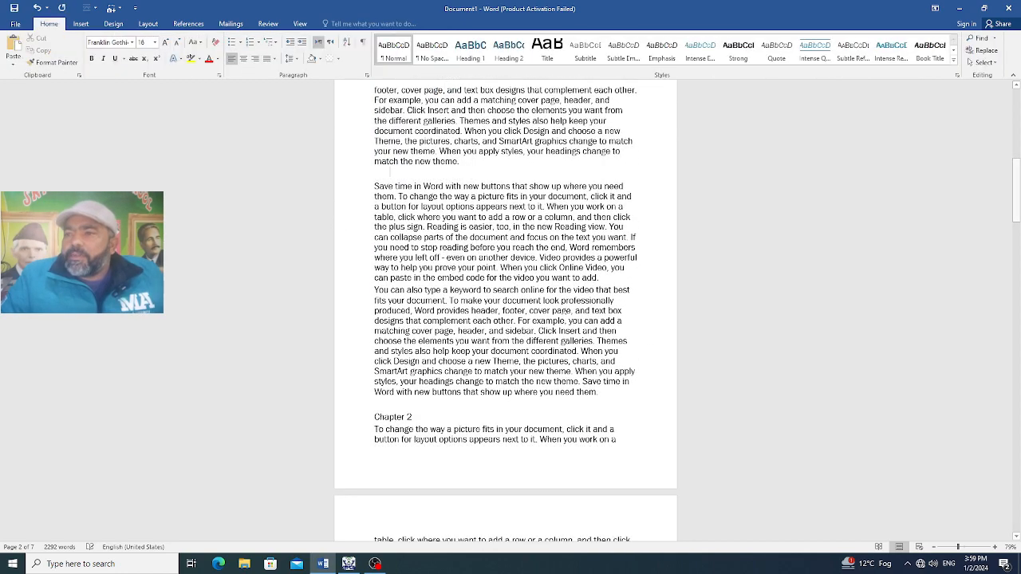
click(81, 24)
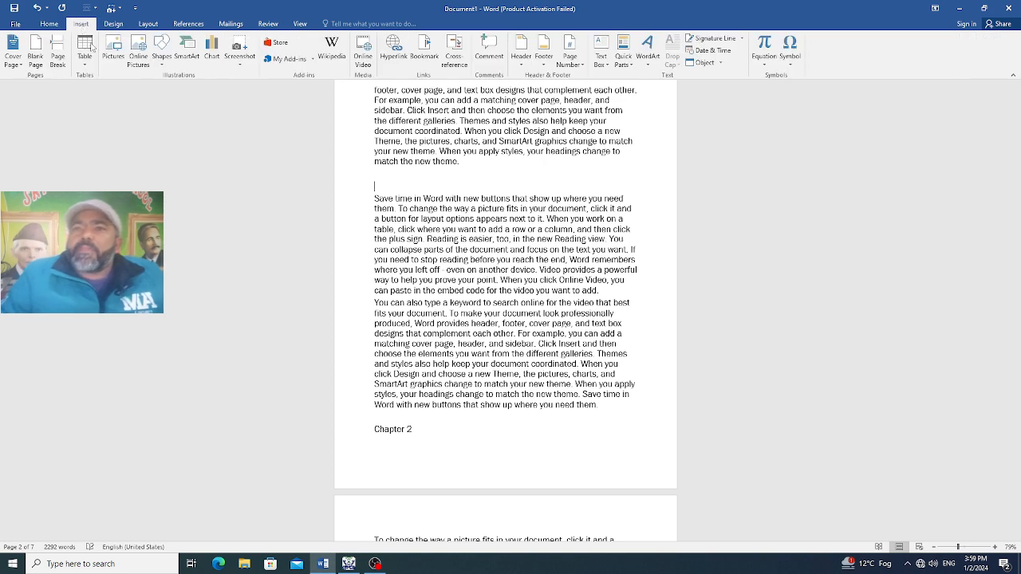
click(84, 50)
click(110, 172)
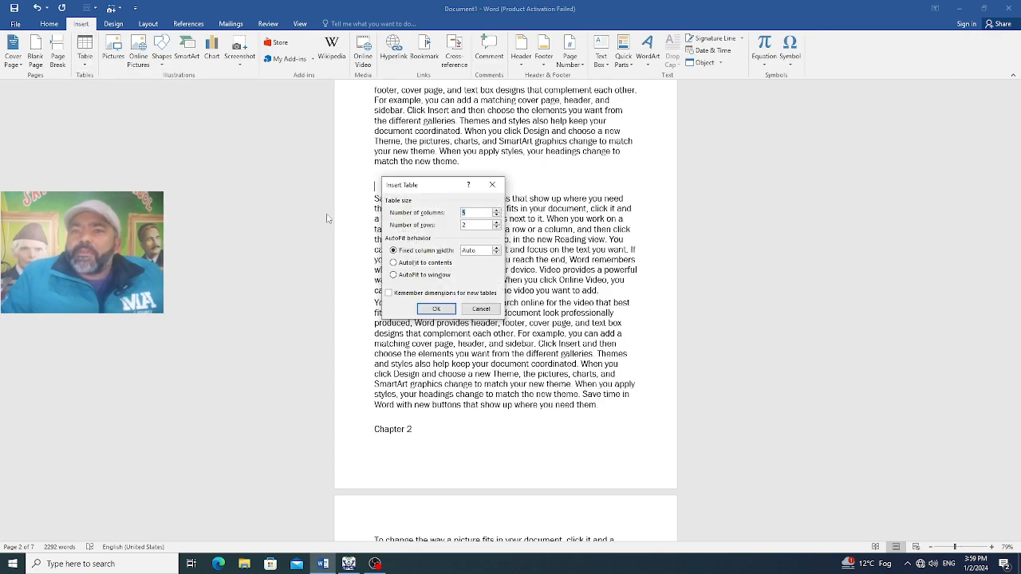
click(436, 308)
click(657, 232)
scroll(510, 303, up, 12)
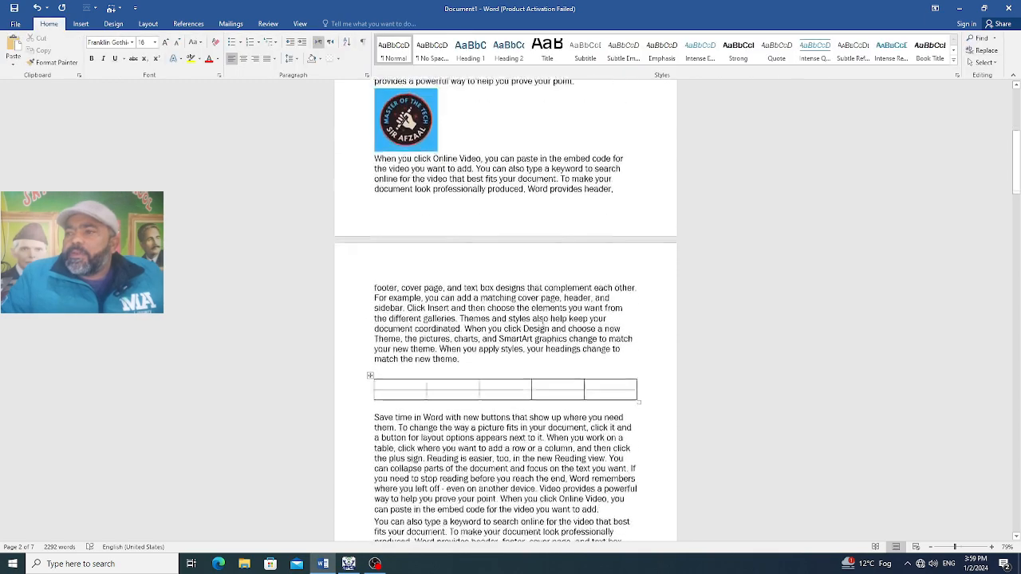
Insert a caption with the Figure label below the logo picture in Chapter 1
scroll(500, 297, down, 3)
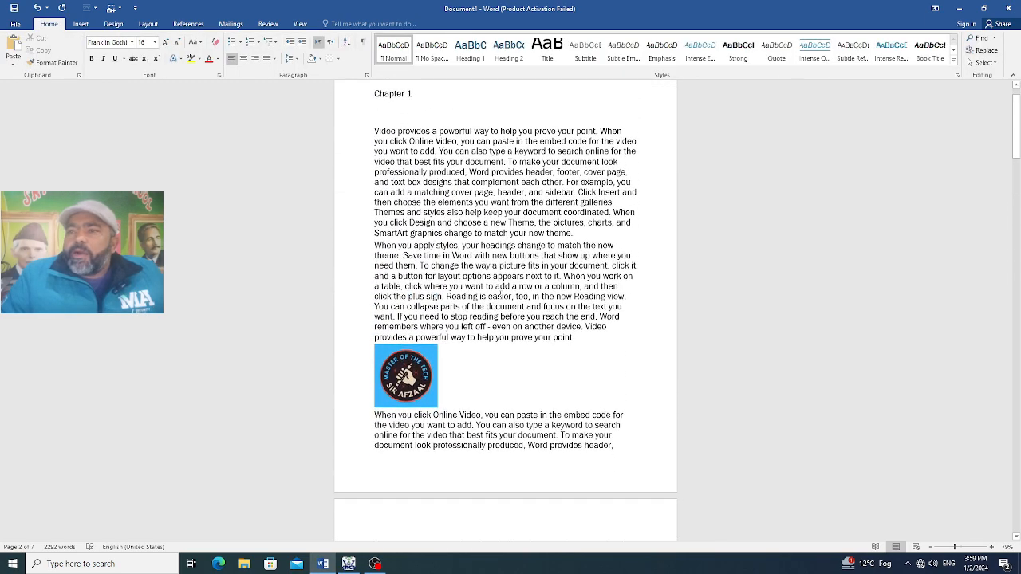
scroll(500, 295, down, 2)
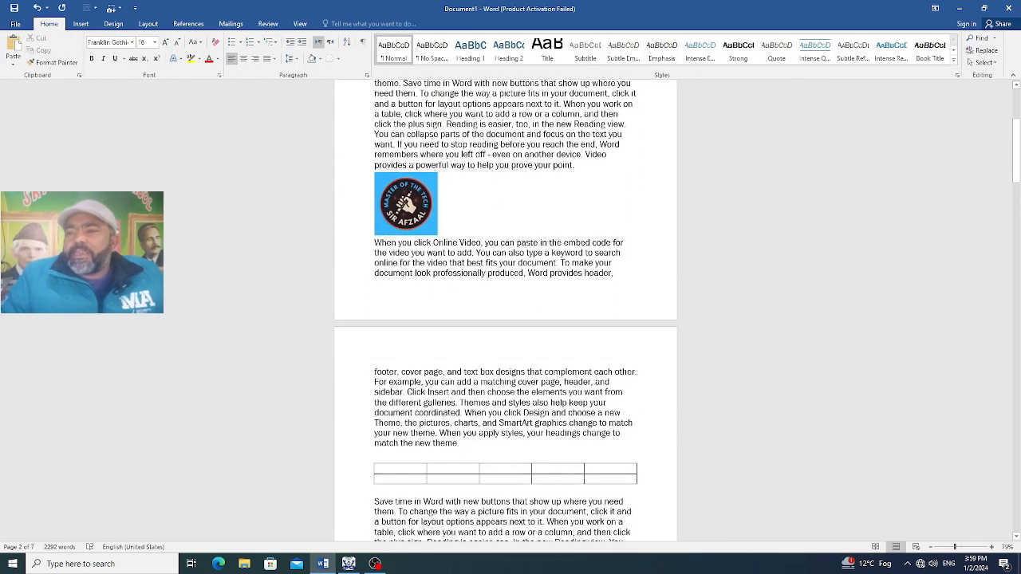
right_click(391, 177)
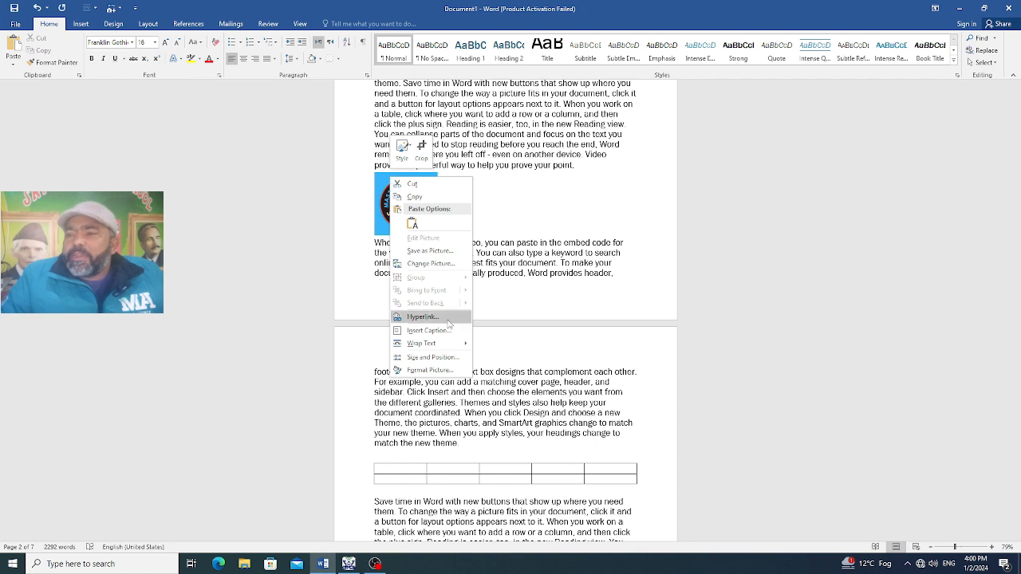
click(429, 330)
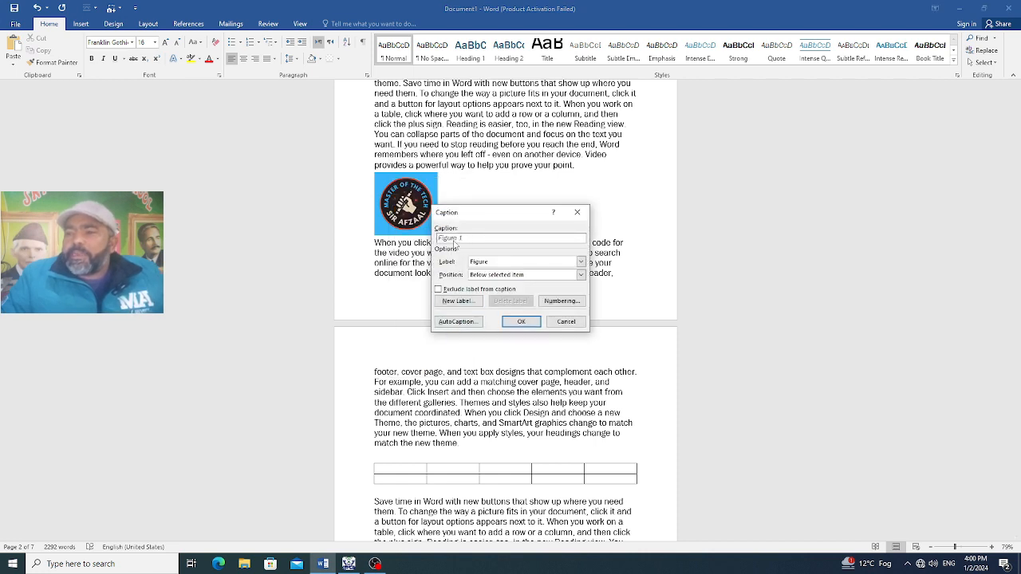
click(522, 321)
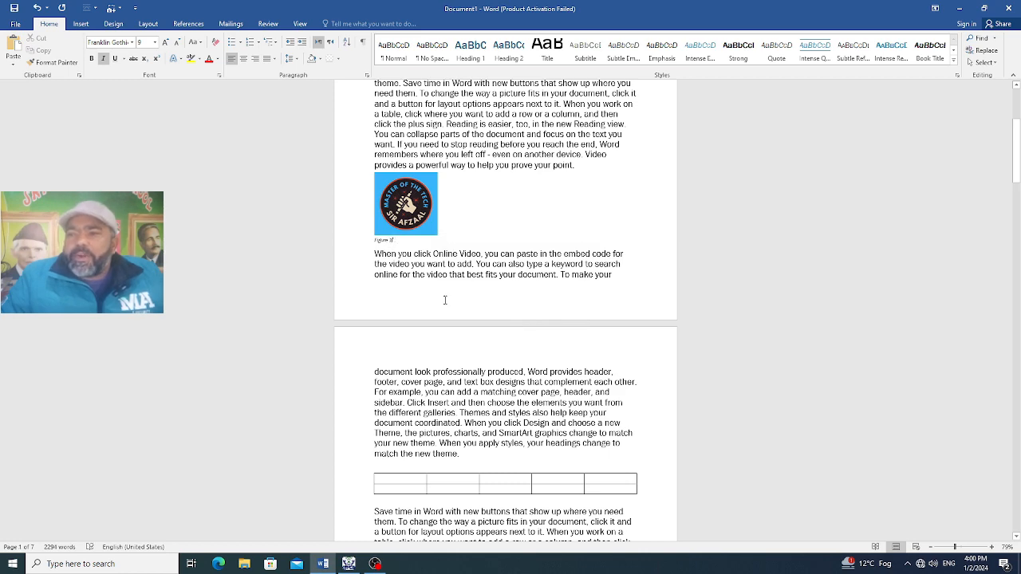
Select the whole 5-column table on page 2 and insert a caption with the Table label above it
scroll(445, 300, down, 3)
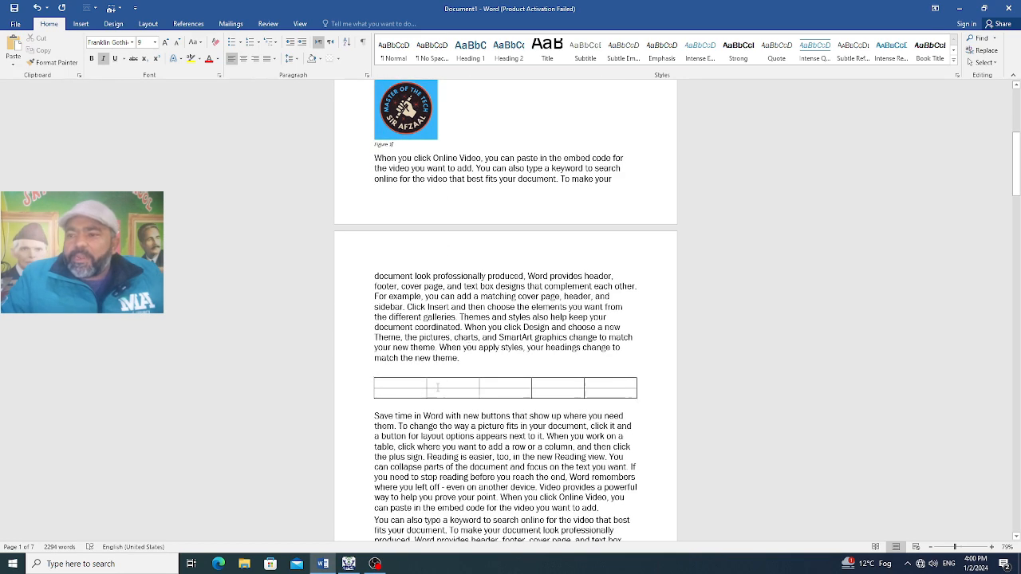
right_click(437, 388)
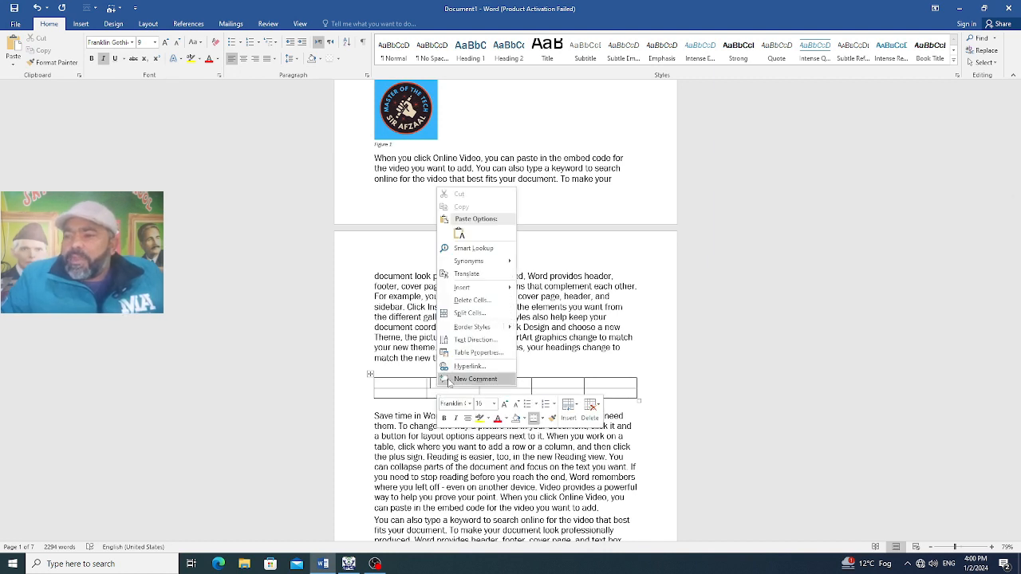
click(603, 391)
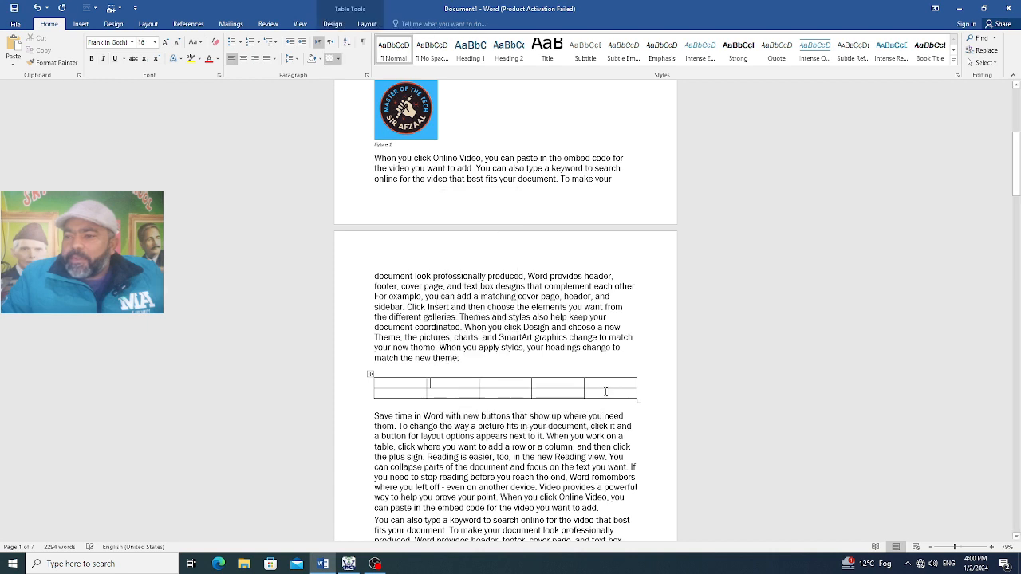
drag(603, 391, 401, 386)
right_click(400, 385)
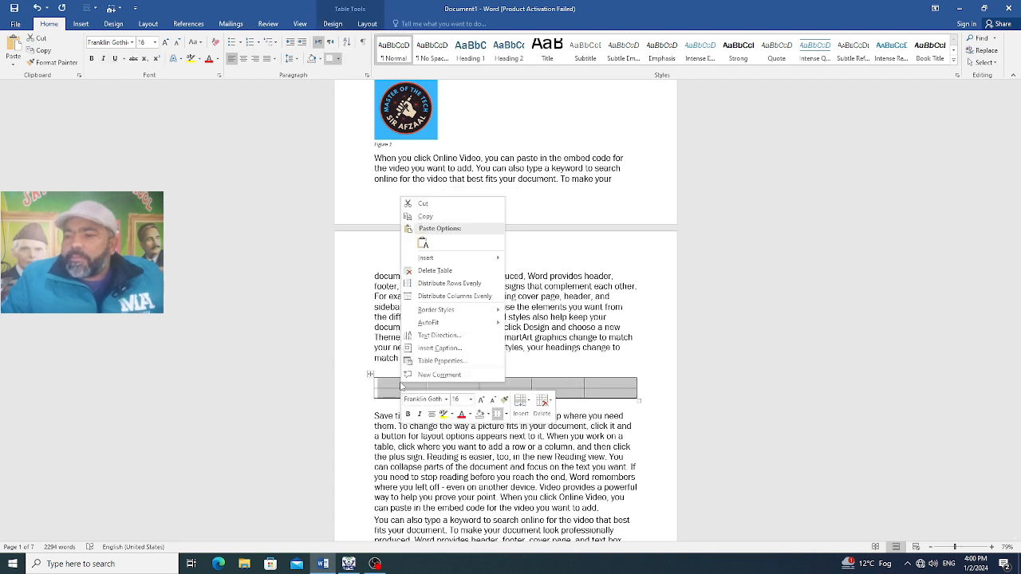
click(431, 348)
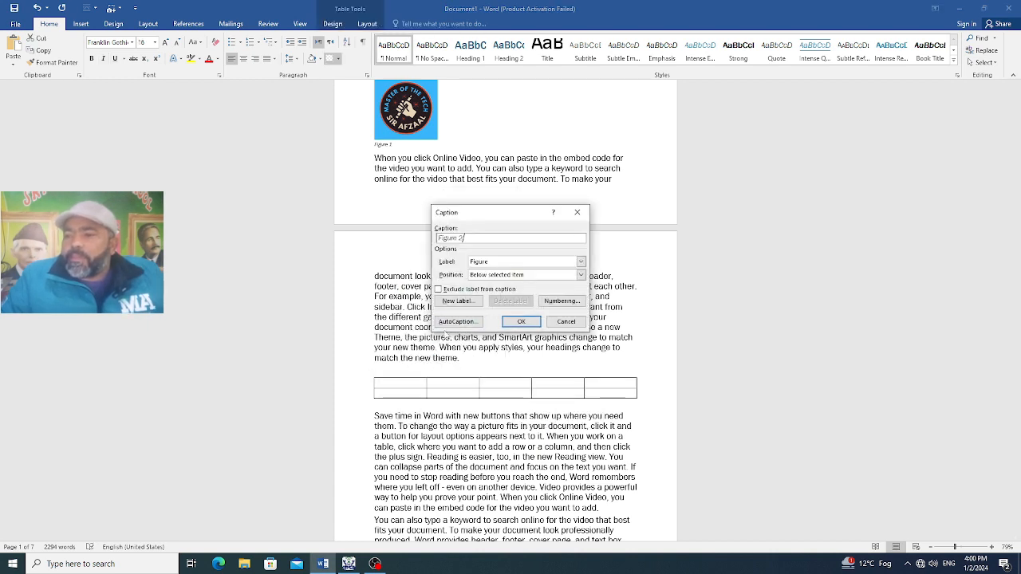
click(495, 263)
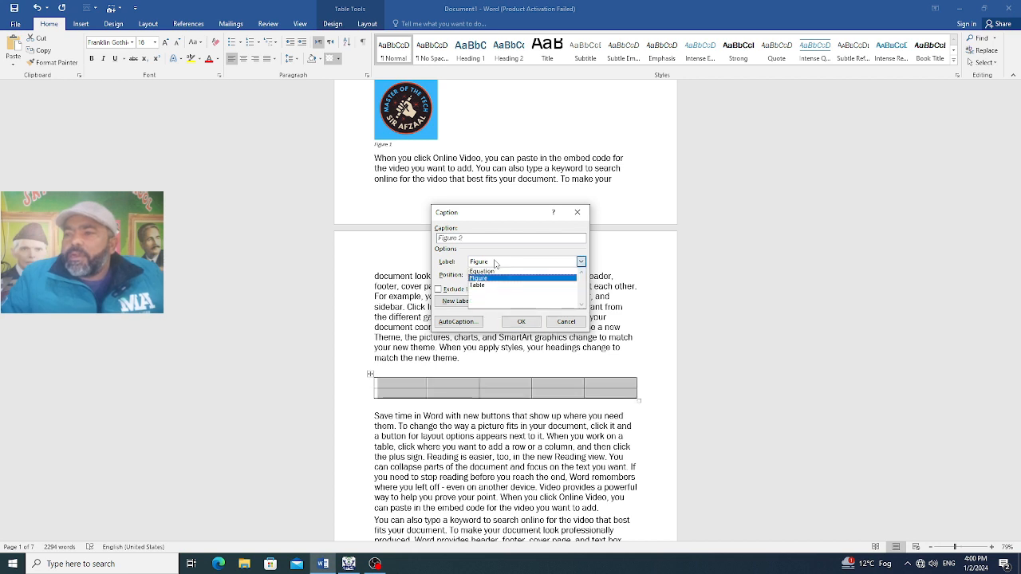
click(492, 284)
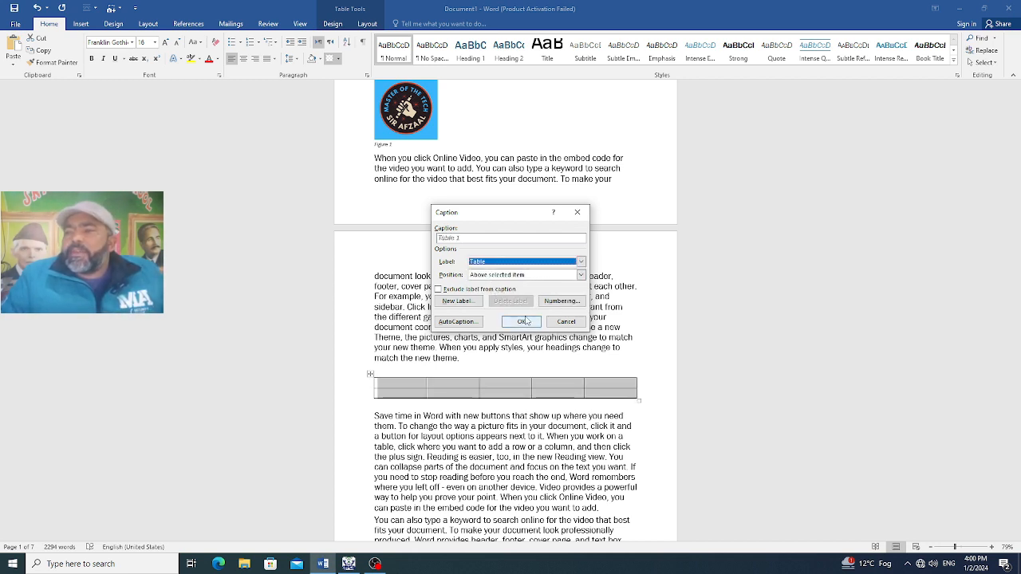
click(523, 323)
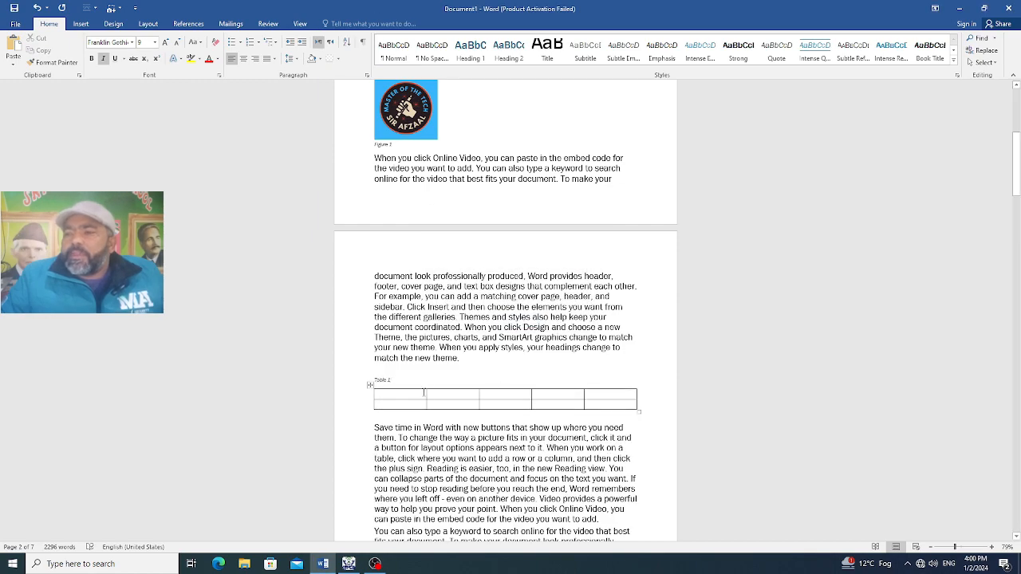
Apply the Heading 1 style to the "Chapter 1" title on page 1
scroll(424, 392, up, 4)
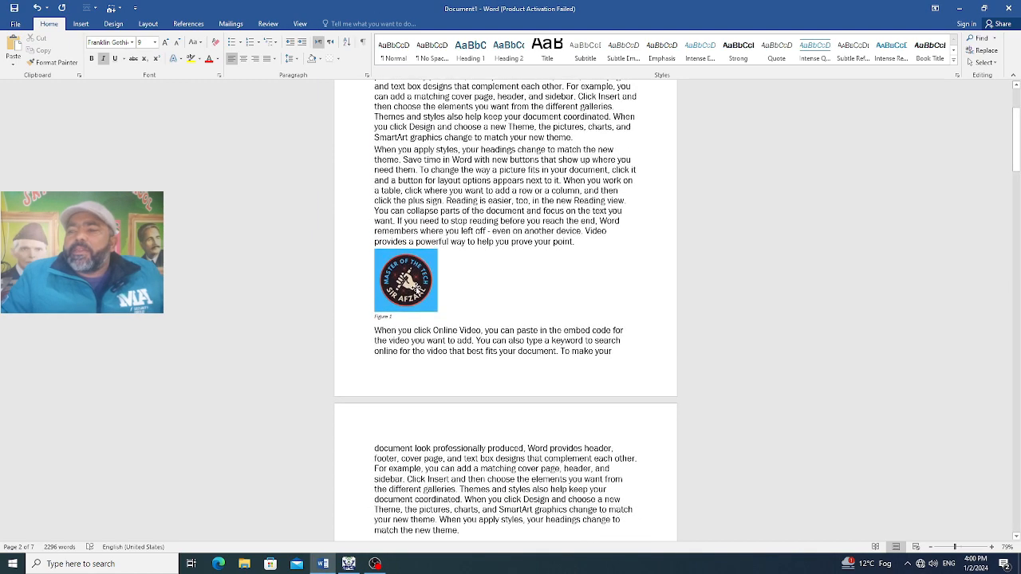
scroll(462, 371, up, 3)
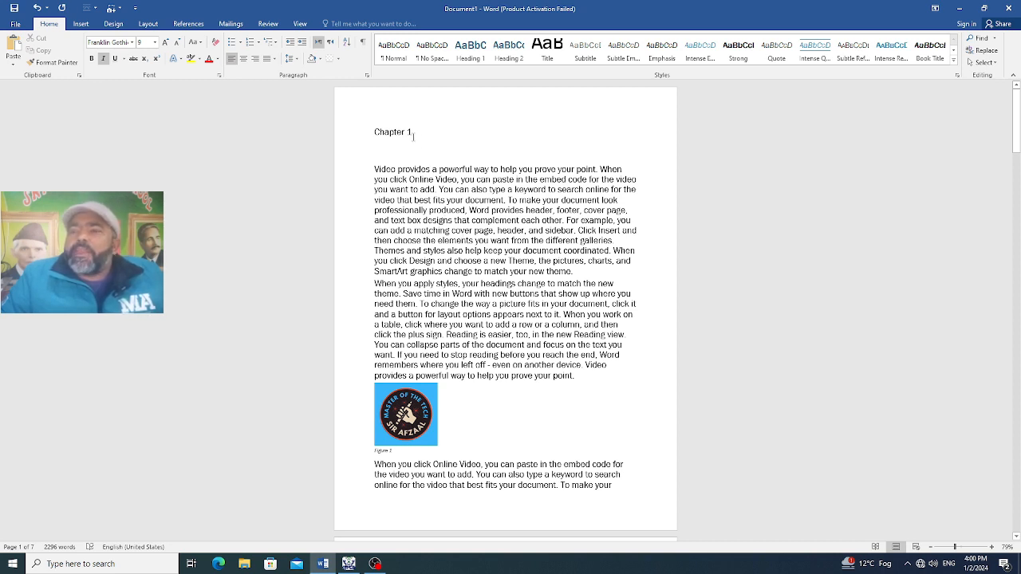
key(shift+Home)
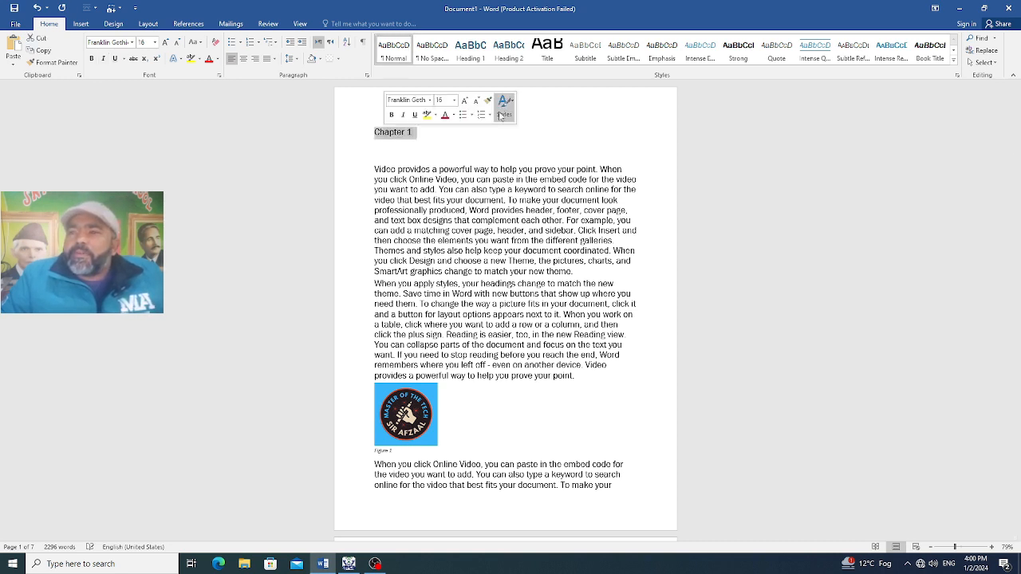
click(479, 62)
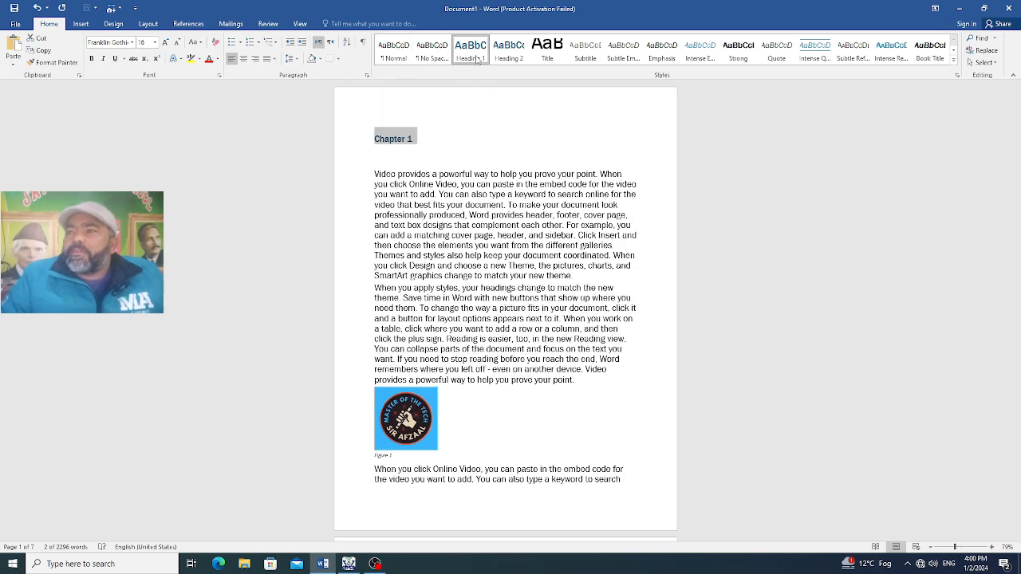
click(444, 148)
Apply the Heading 1 style to the "Chapter 2" title on page 3
scroll(444, 182, down, 15)
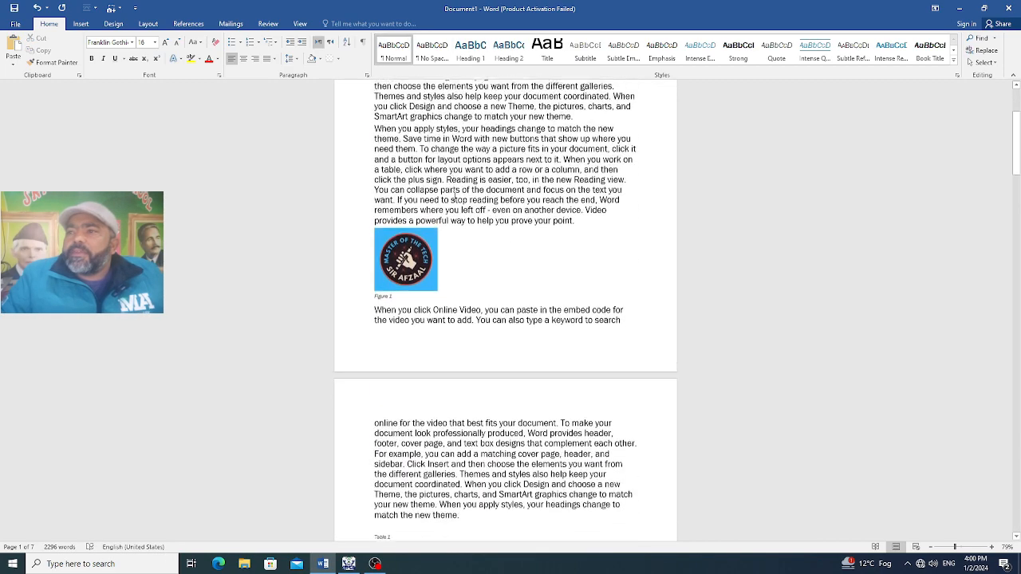
scroll(434, 255, down, 10)
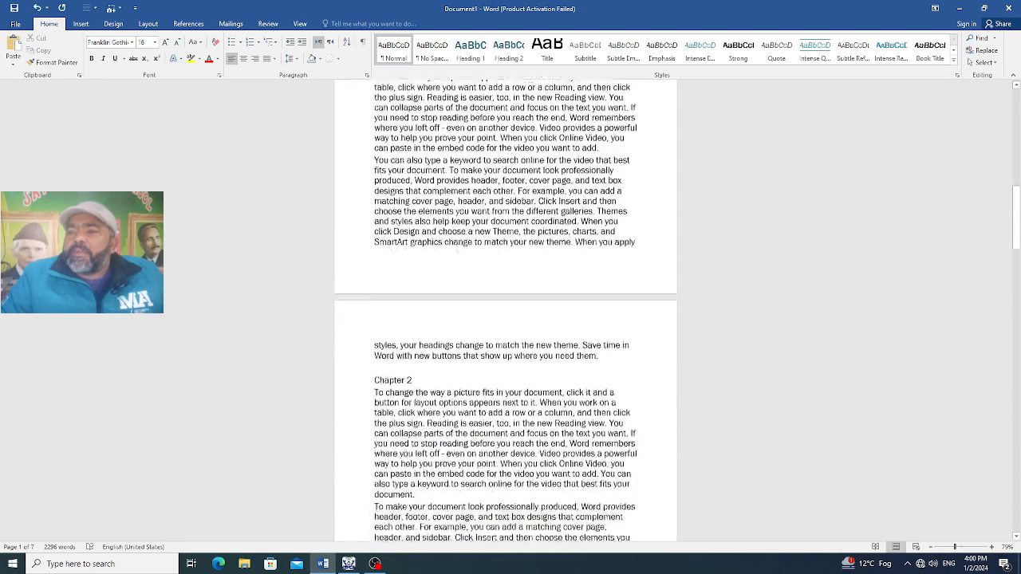
drag(419, 264, 378, 264)
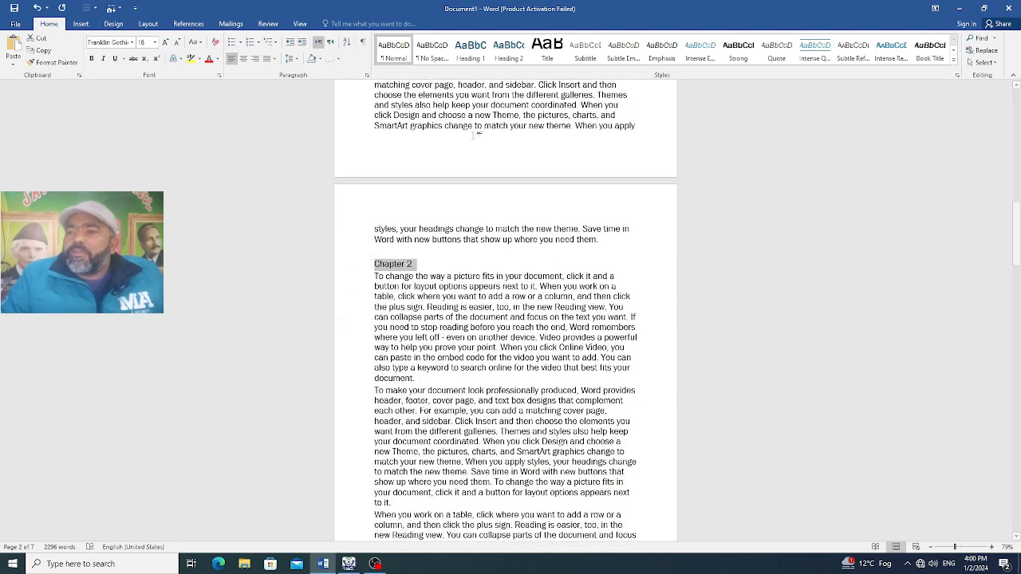
click(470, 50)
Apply the Heading 1 style to the "Chapter 3" title on page 5
scroll(490, 366, down, 3)
scroll(490, 367, down, 20)
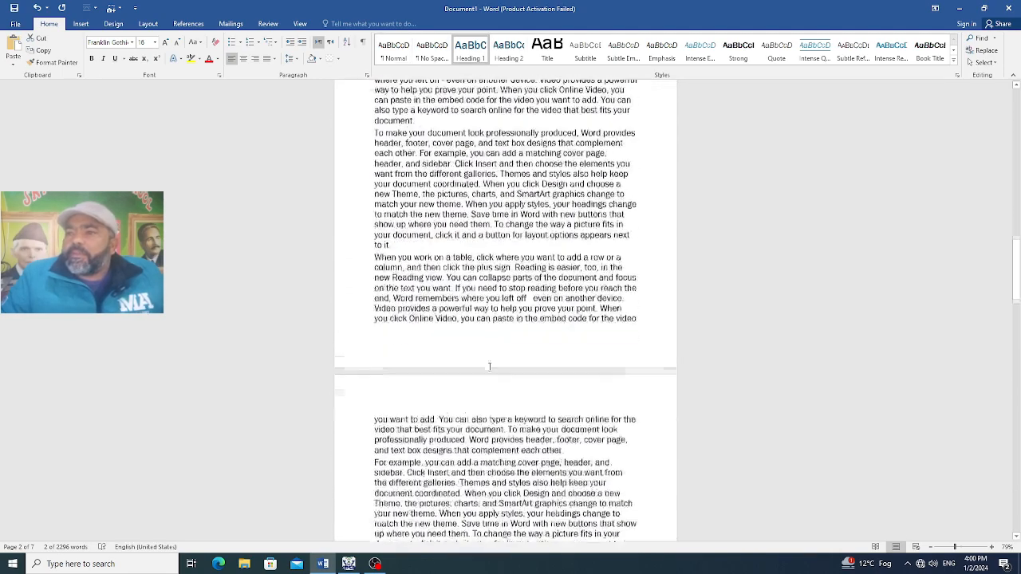
scroll(491, 363, down, 9)
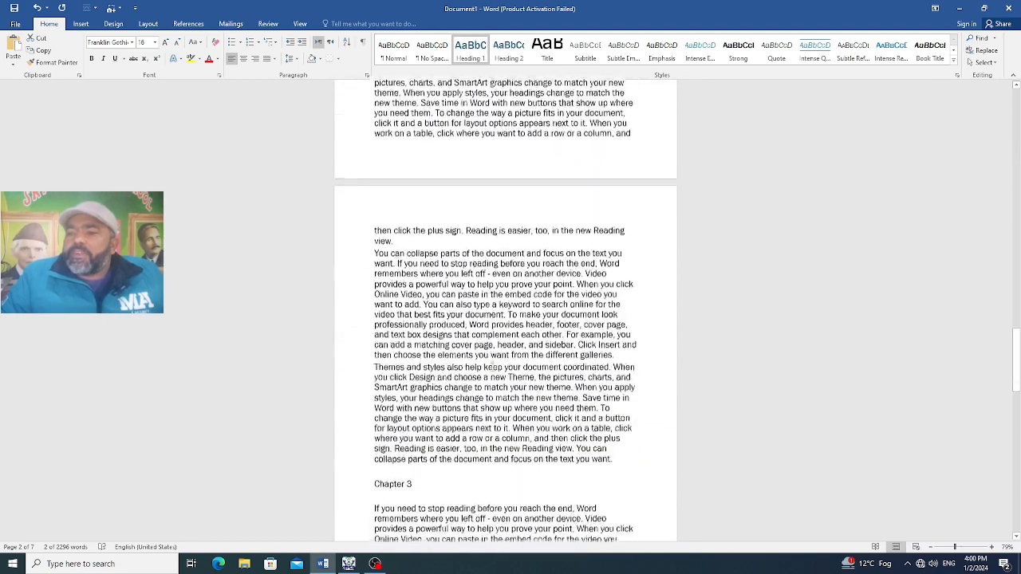
drag(420, 329, 371, 330)
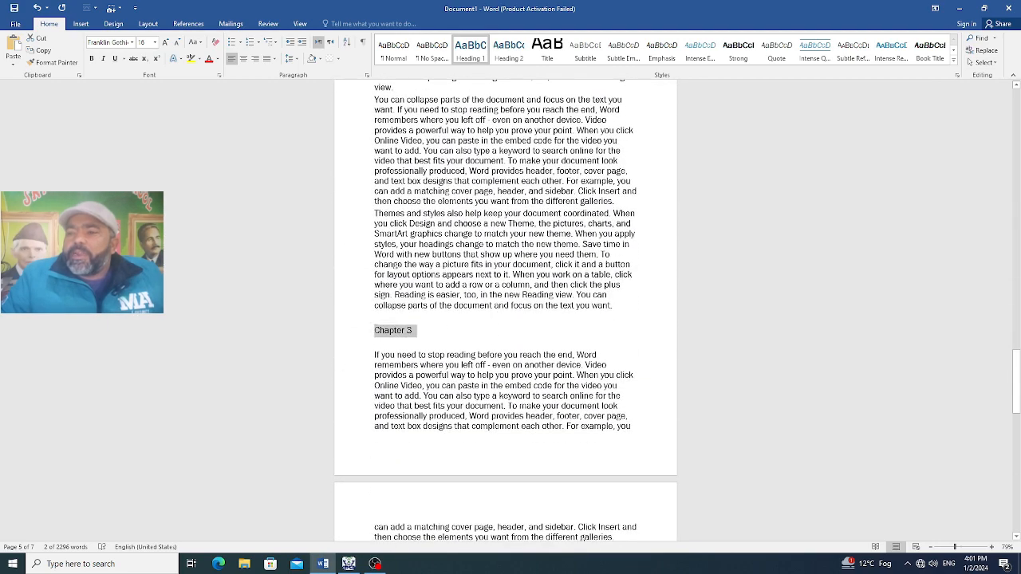
click(470, 50)
Return to page 1 and select the word "Theme" in the first body paragraph of Chapter 1
scroll(546, 353, up, 20)
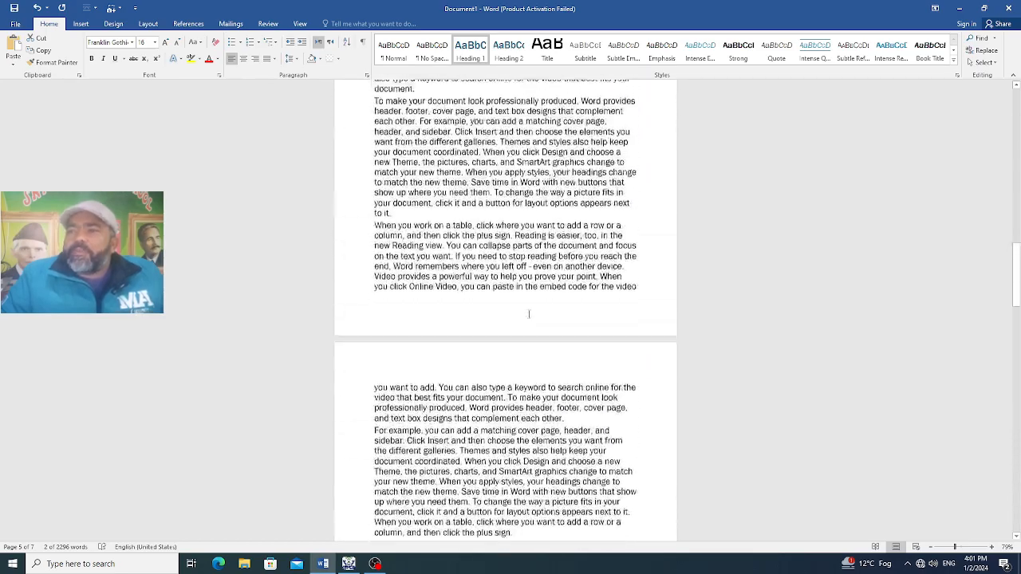
scroll(546, 310, up, 15)
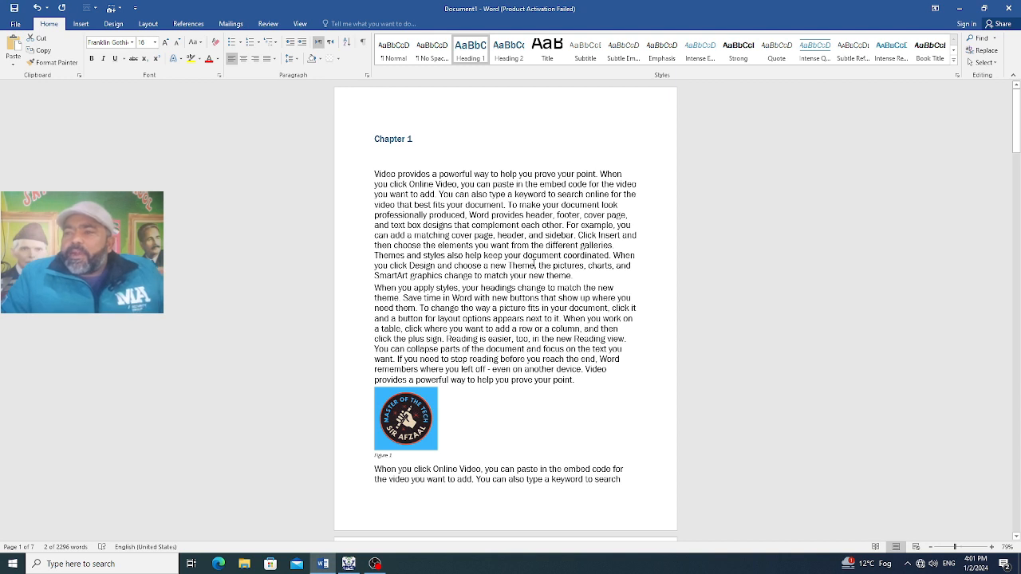
drag(532, 266, 518, 265)
double_click(514, 266)
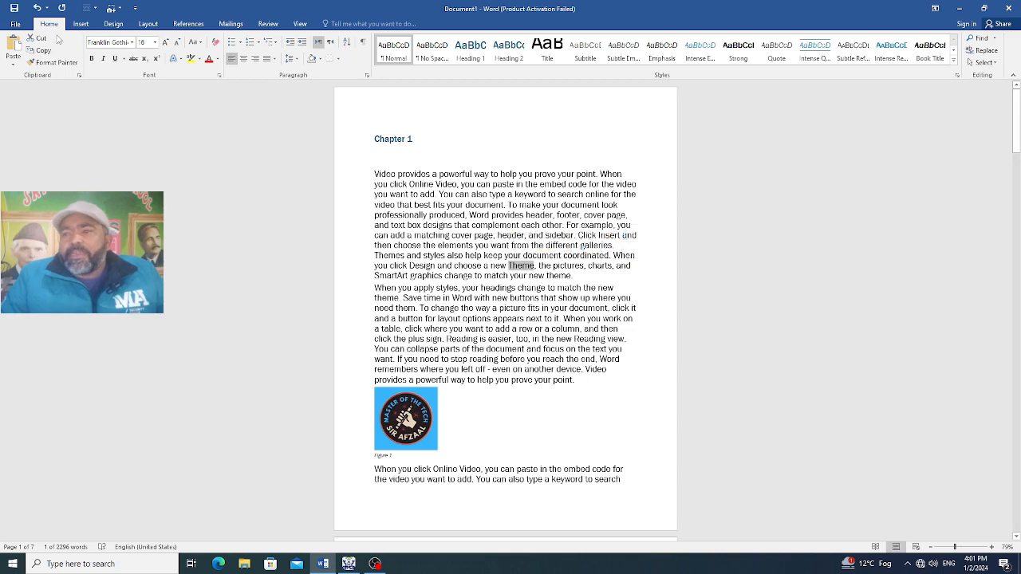
Examine the link target types offered for a hyperlink on the selected word, and close the hyperlink settings without adding a link
click(83, 25)
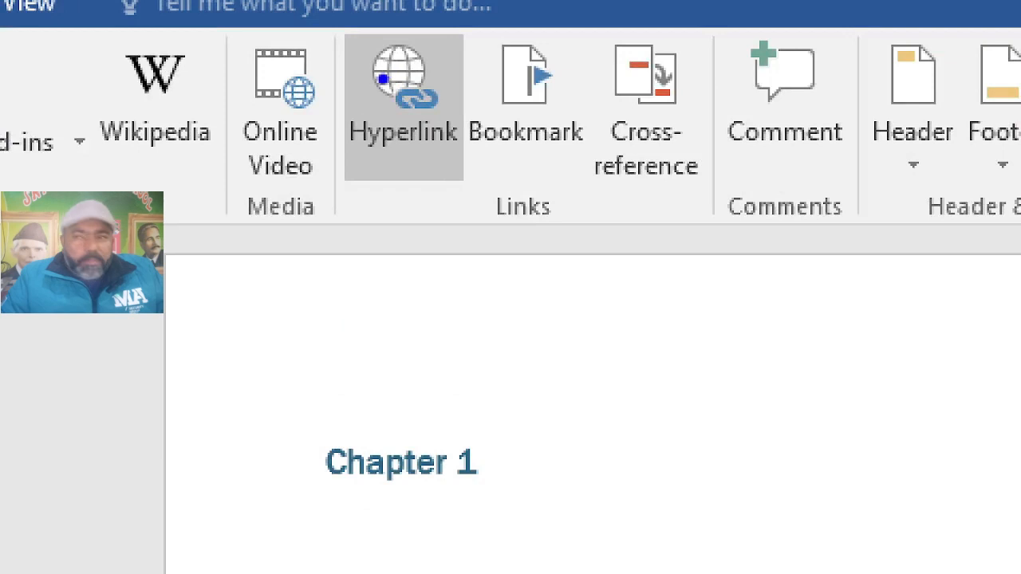
mouse_move(383, 80)
mouse_down()
mouse_move(345, 105)
mouse_move(438, 209)
mouse_move(464, 32)
mouse_move(363, 73)
mouse_up()
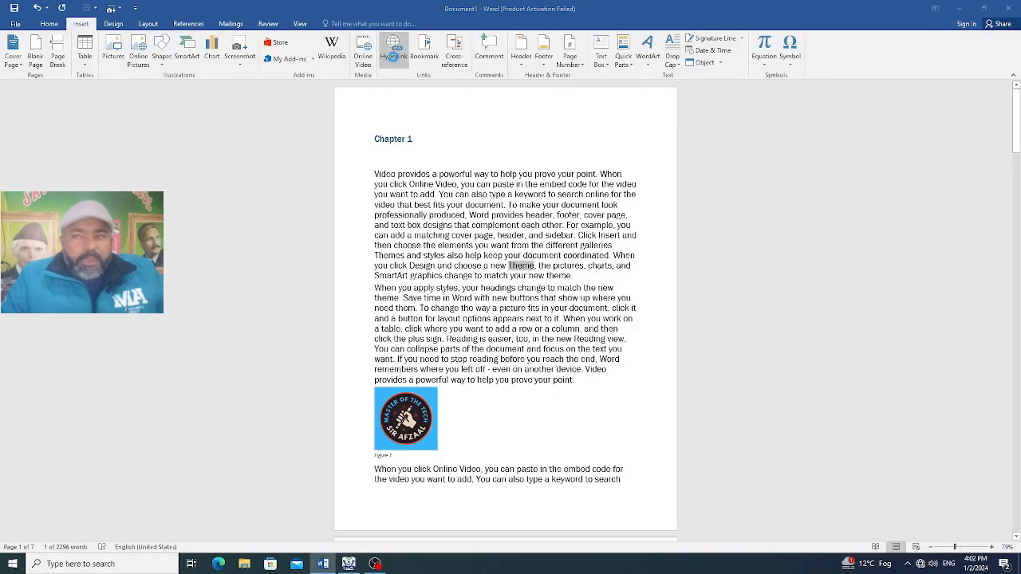
click(392, 56)
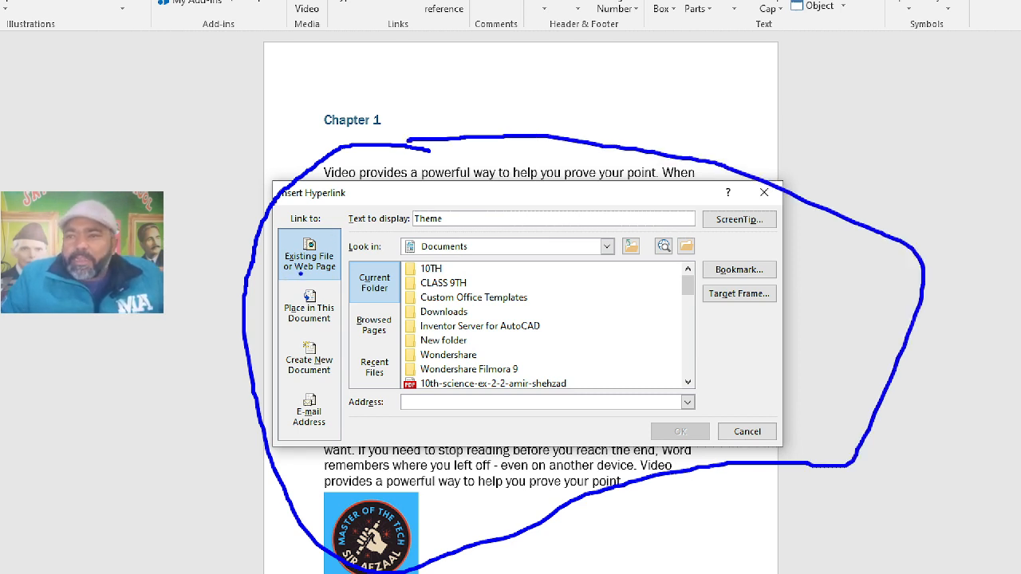
mouse_move(314, 229)
mouse_down()
mouse_move(274, 241)
mouse_move(276, 274)
mouse_move(334, 281)
mouse_move(349, 244)
mouse_move(311, 228)
mouse_up()
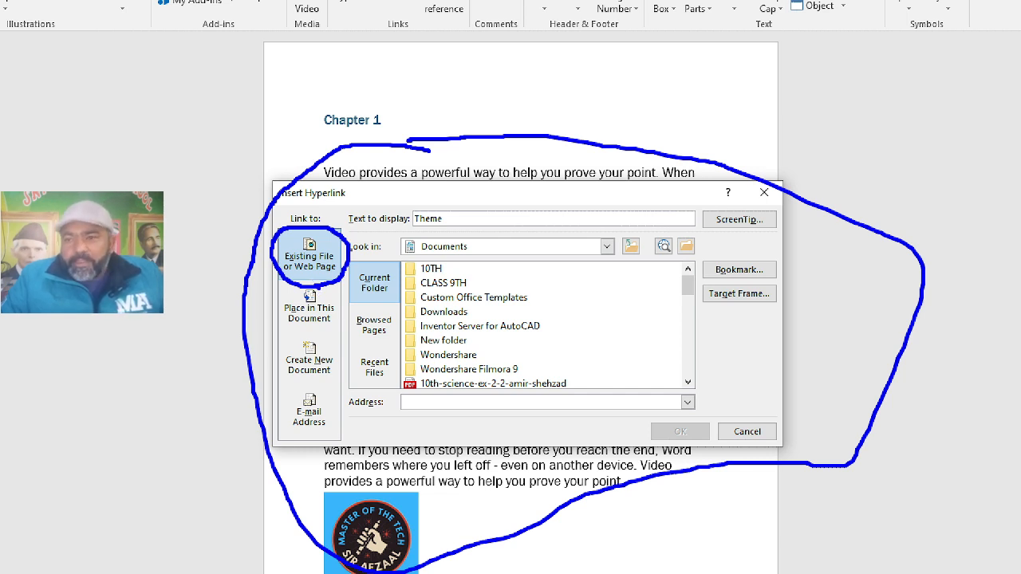
mouse_move(312, 288)
mouse_down()
mouse_move(289, 291)
mouse_move(271, 319)
mouse_move(303, 335)
mouse_move(344, 308)
mouse_move(303, 284)
mouse_up()
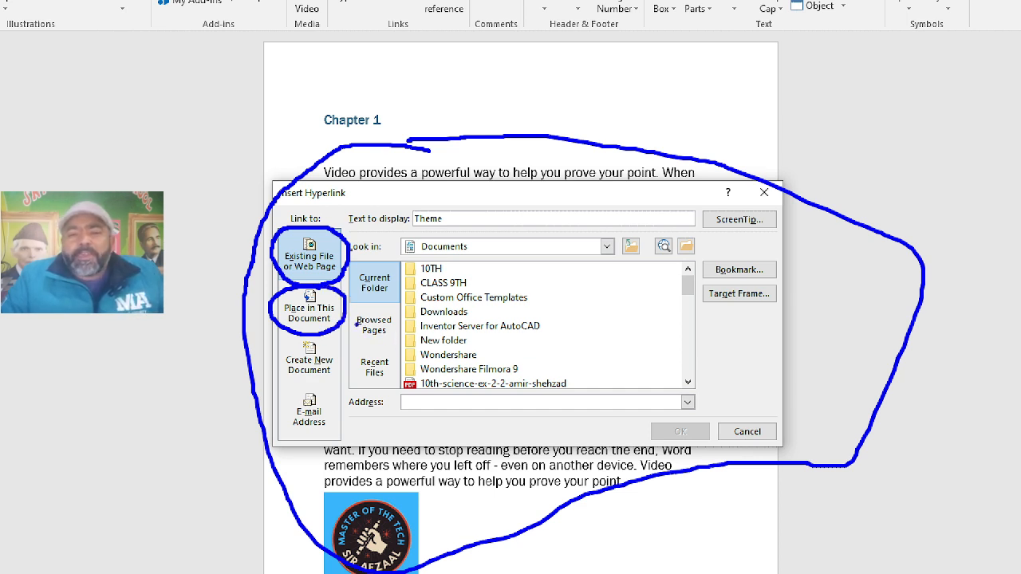
mouse_move(316, 345)
mouse_down()
mouse_move(295, 338)
mouse_move(279, 363)
mouse_move(291, 383)
mouse_move(325, 389)
mouse_move(344, 354)
mouse_move(311, 341)
mouse_up()
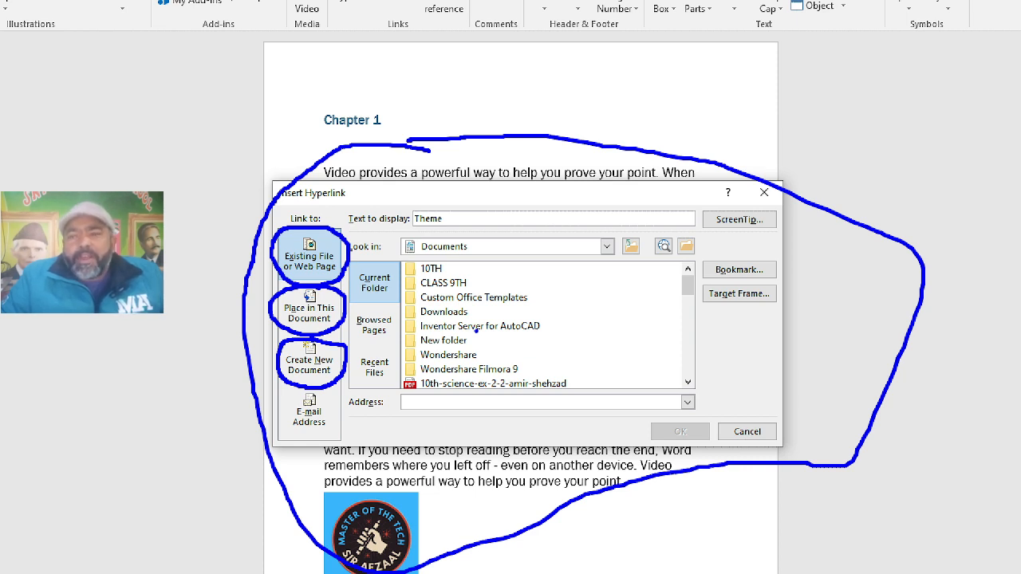
mouse_move(337, 417)
mouse_down()
mouse_move(325, 388)
mouse_move(293, 391)
mouse_move(278, 437)
mouse_move(311, 444)
mouse_move(336, 421)
mouse_up()
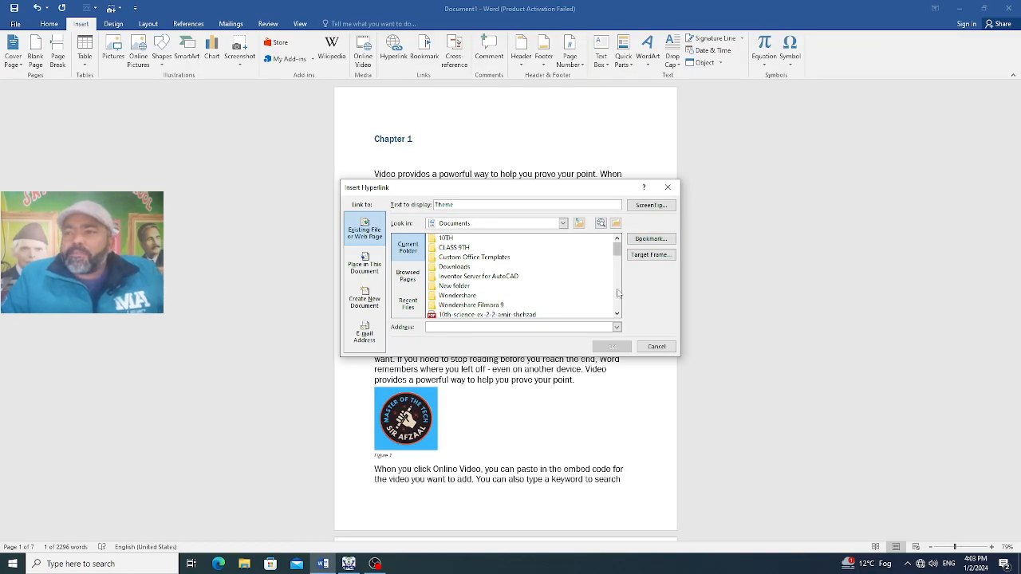
click(668, 187)
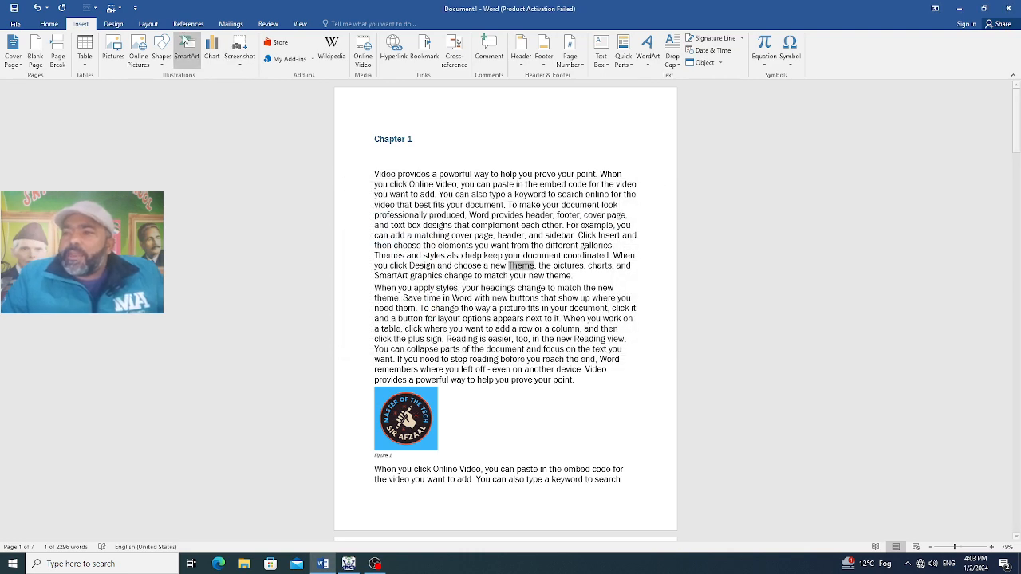
Link the selected word "Theme" in Chapter 1 to the existing Downloads folder inside Documents
click(394, 48)
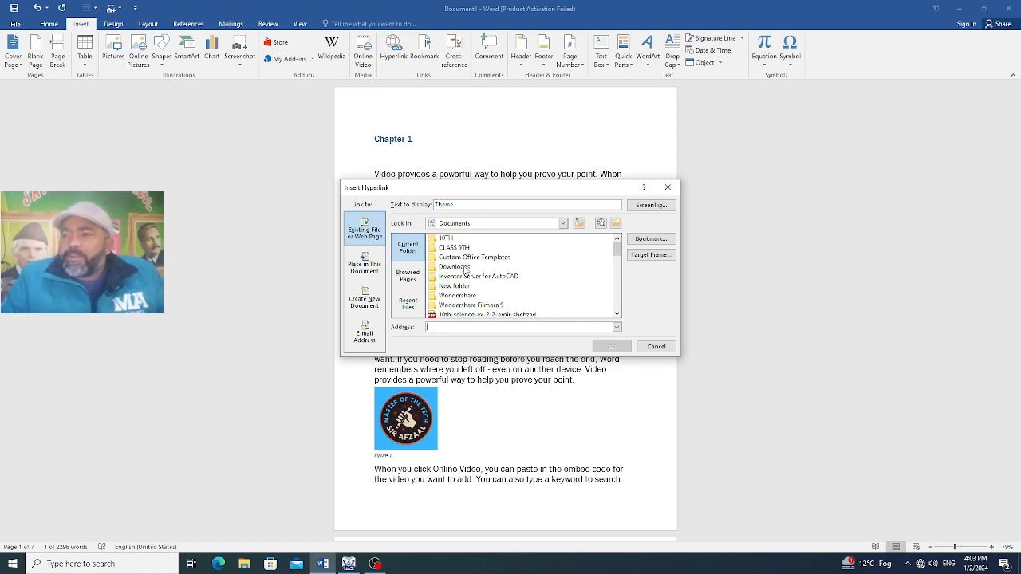
click(465, 270)
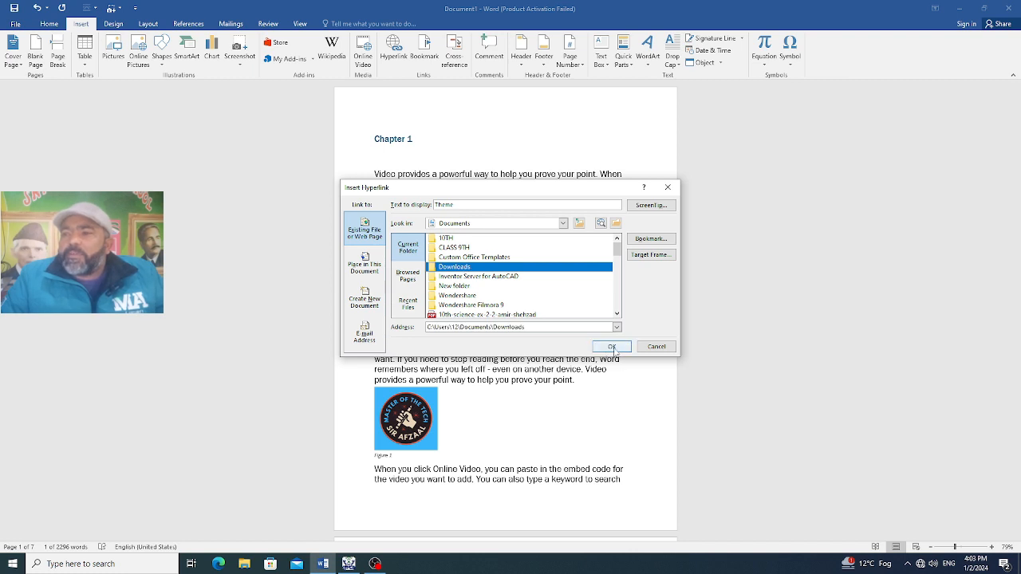
click(611, 346)
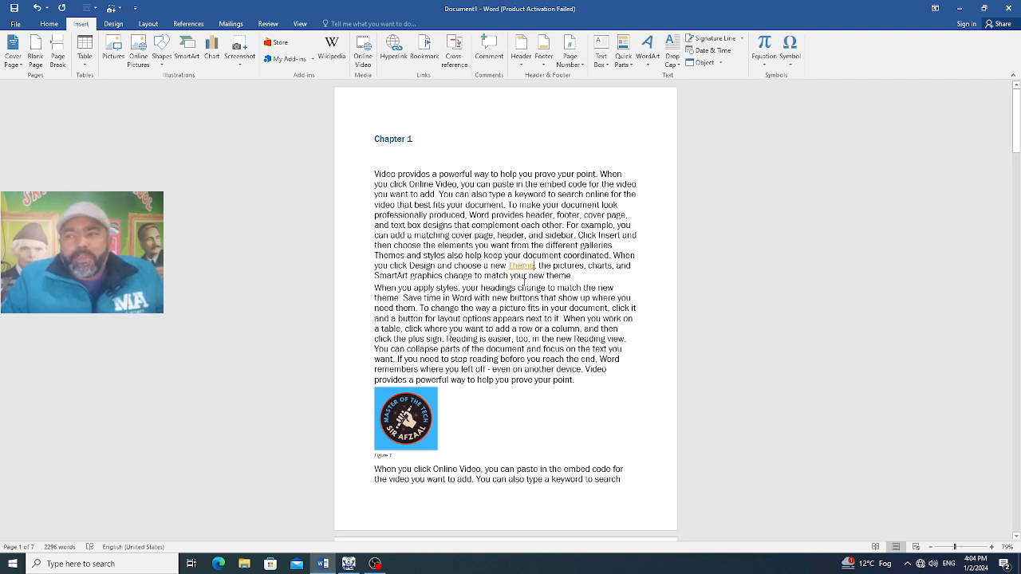
Follow the "Theme" link, allow the folder to open, and open "punctuation marks worksheet (1)" from the Quick access Downloads folder
ctrl+click(525, 269)
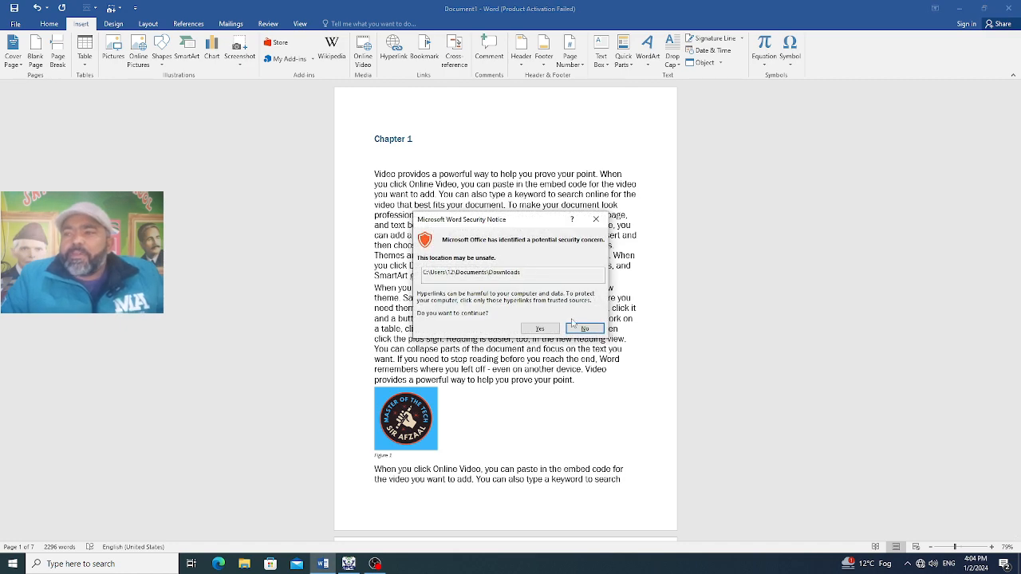
click(539, 329)
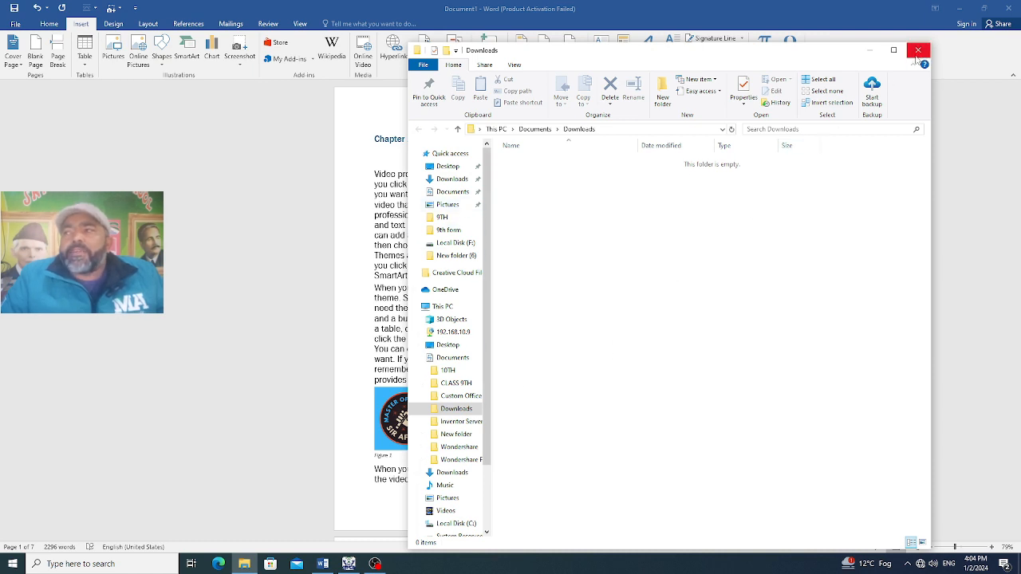
scroll(490, 189, down, 2)
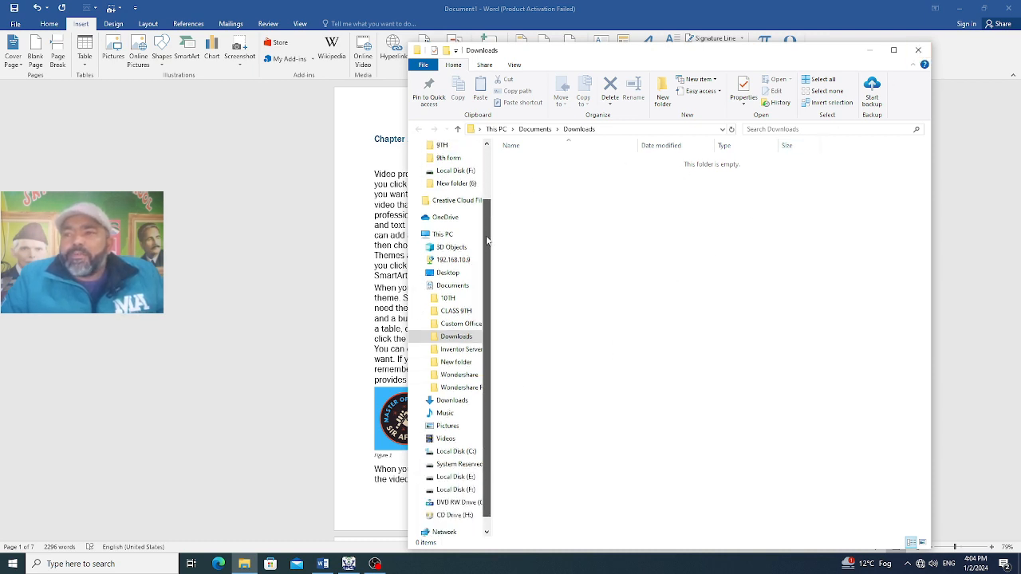
scroll(489, 190, up, 2)
click(451, 178)
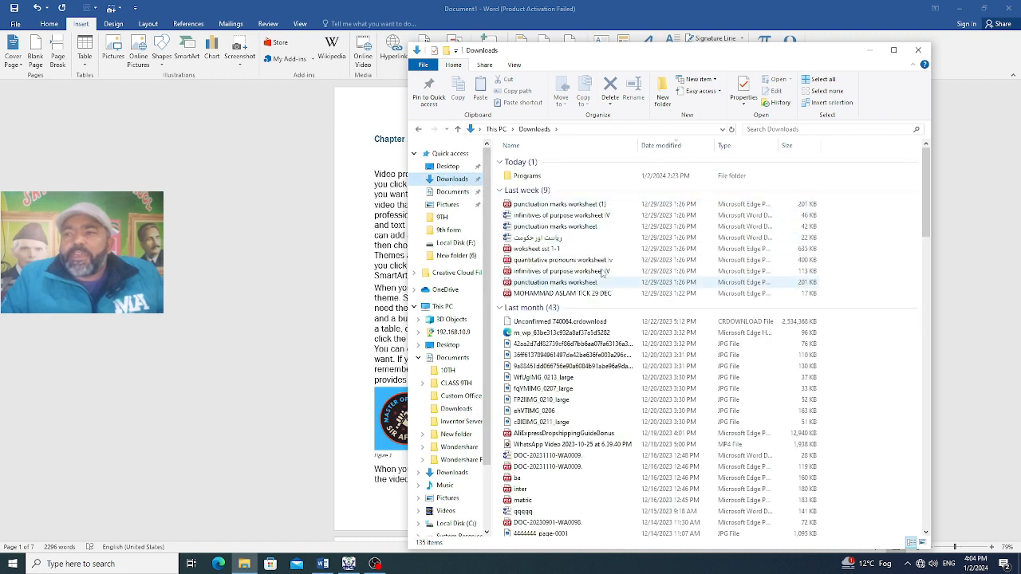
double_click(556, 204)
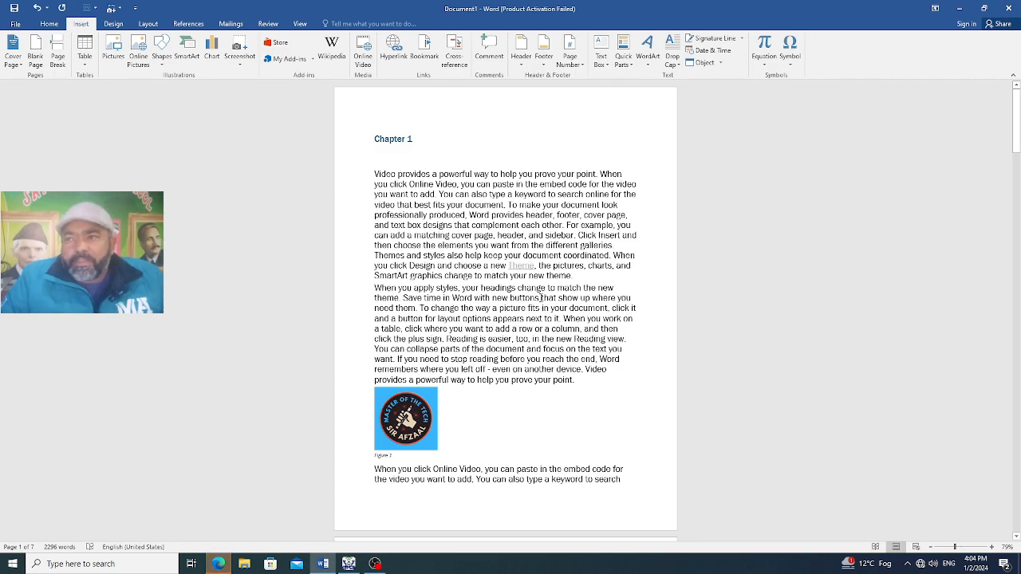
Link the word "header" in the first paragraph of page 2 to the Chapter 2 heading in this document
scroll(530, 318, down, 2)
scroll(531, 309, down, 8)
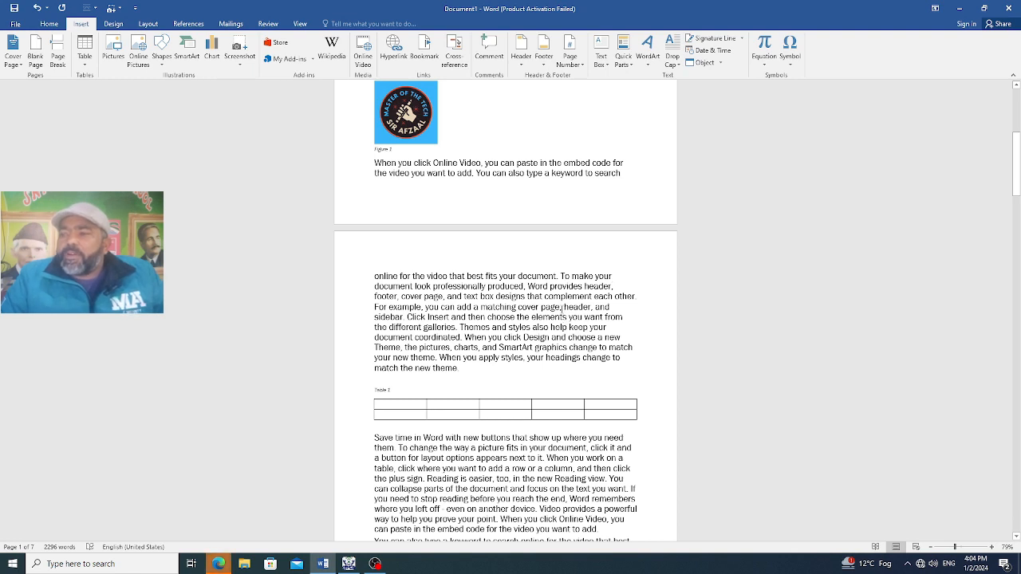
drag(590, 307, 564, 307)
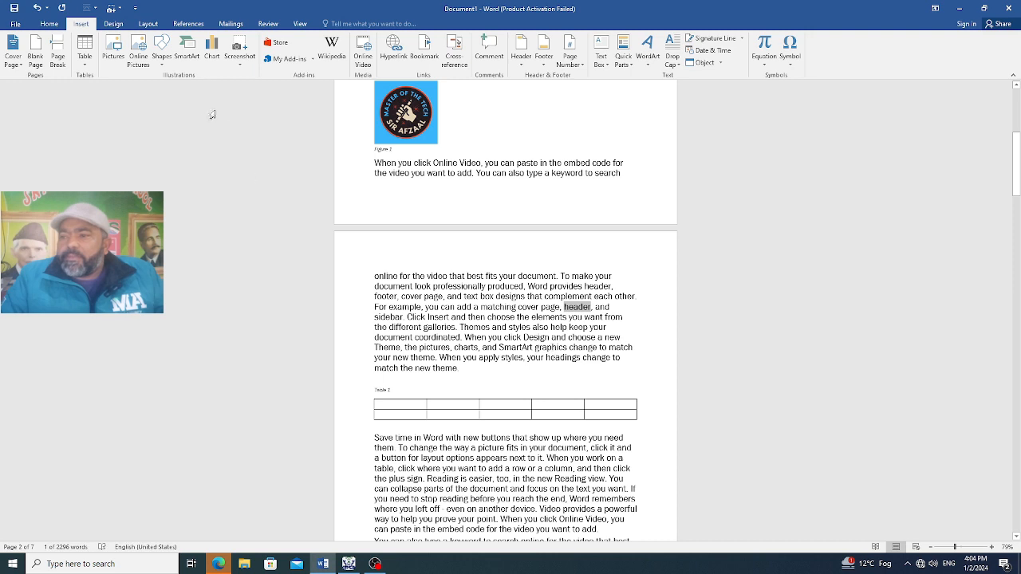
click(393, 49)
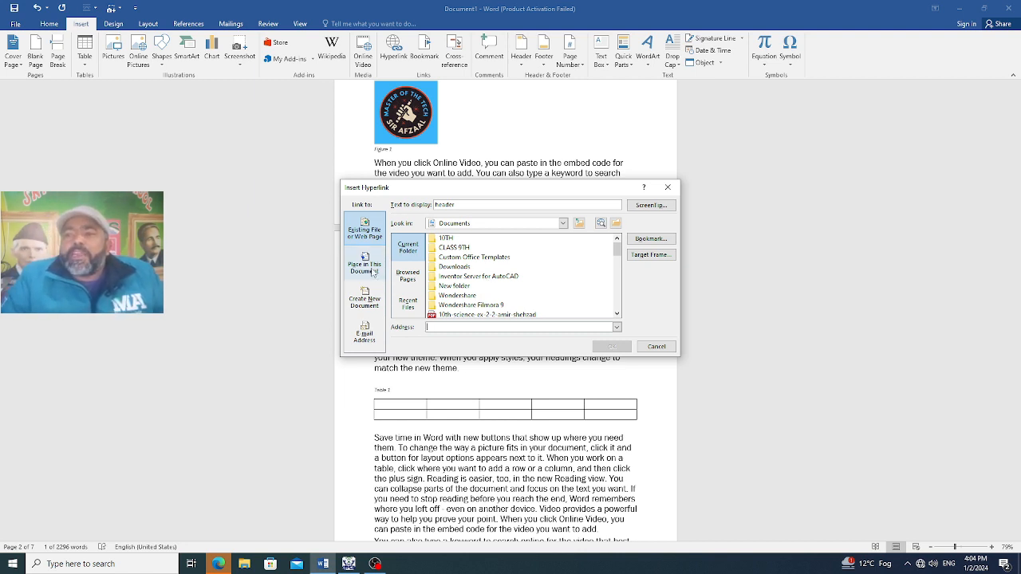
click(373, 272)
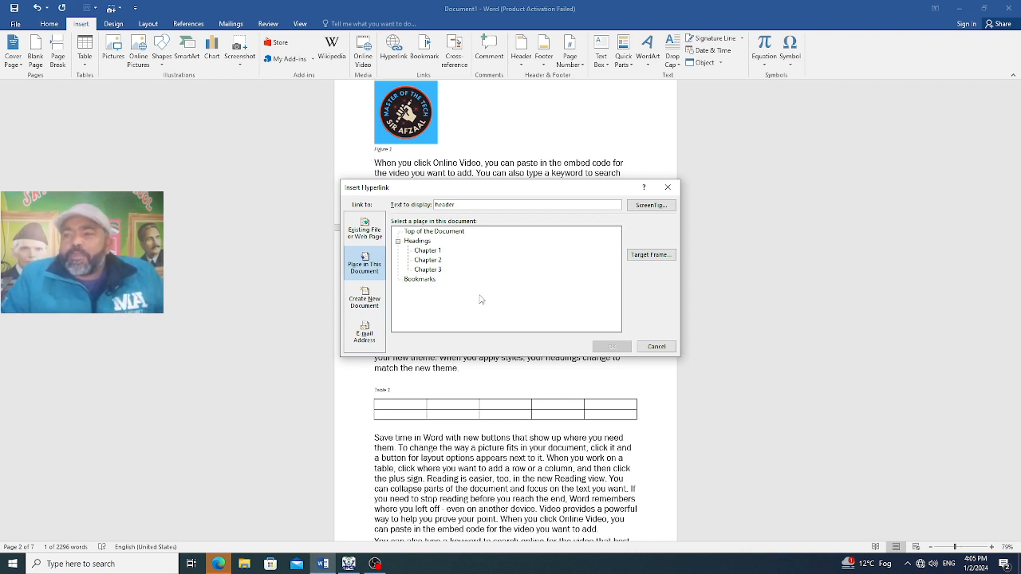
click(430, 261)
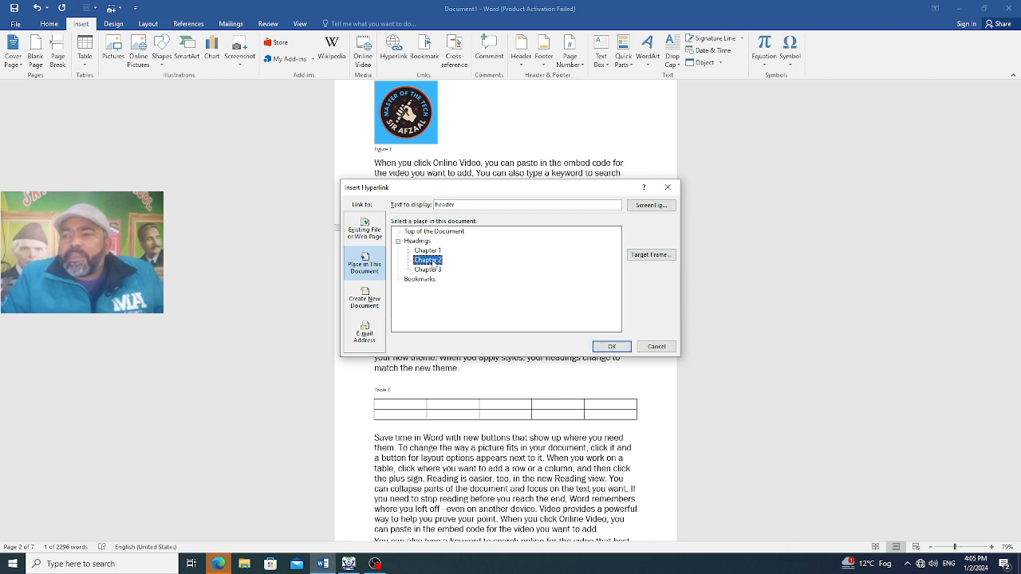
click(613, 345)
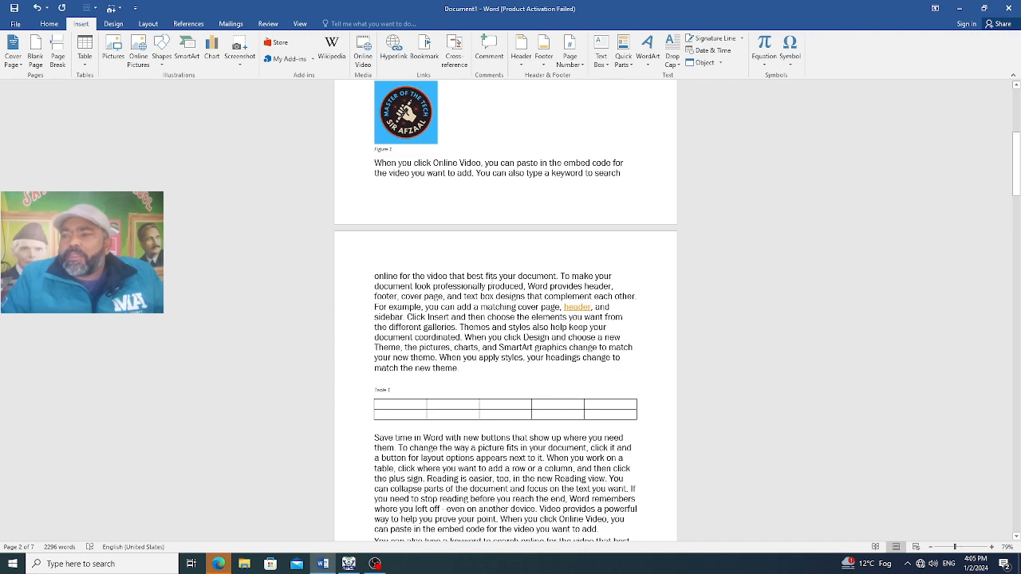
Follow the "header" link on page 2 to test its jump within the document
mouse_move(577, 307)
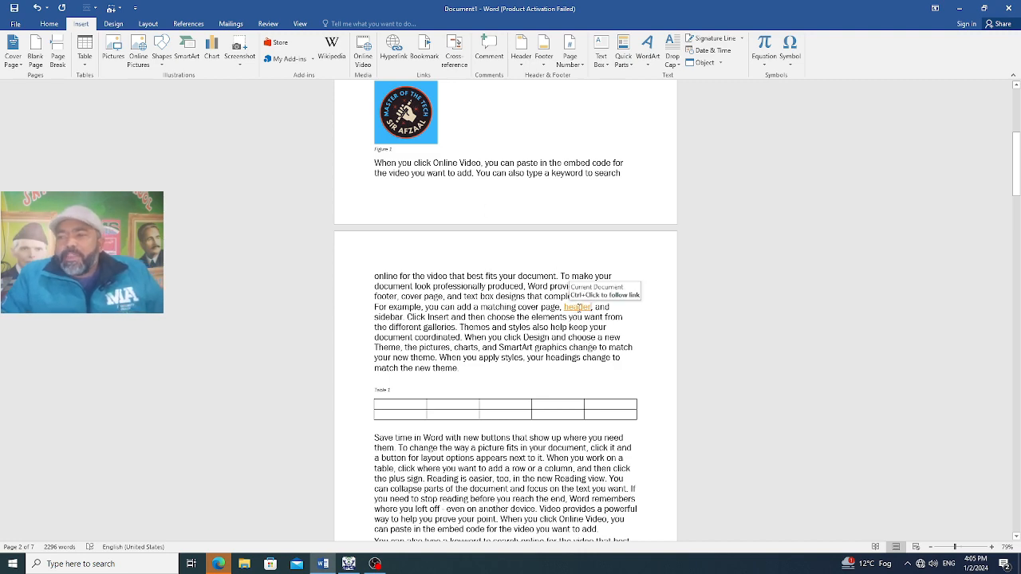
ctrl+click(577, 307)
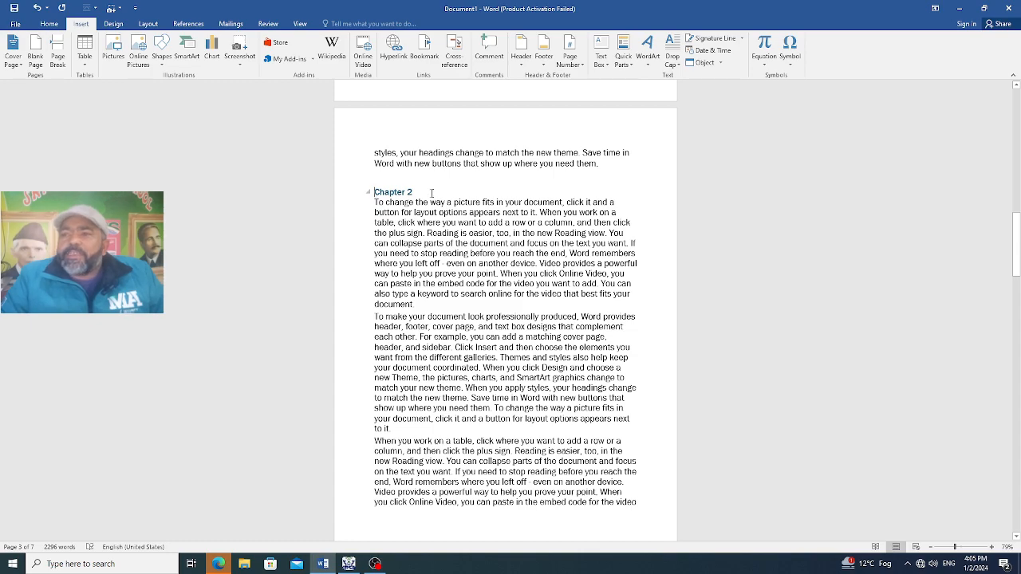
scroll(432, 193, up, 3)
scroll(537, 329, down, 4)
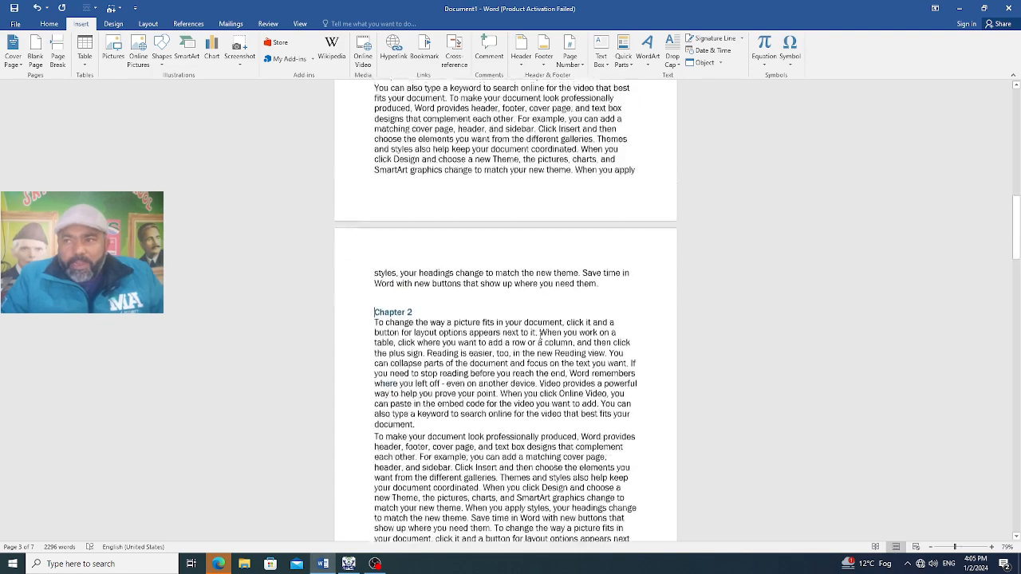
Link the word "look" in the second paragraph of Chapter 2 to the Chapter 3 heading in this document
scroll(537, 329, down, 1)
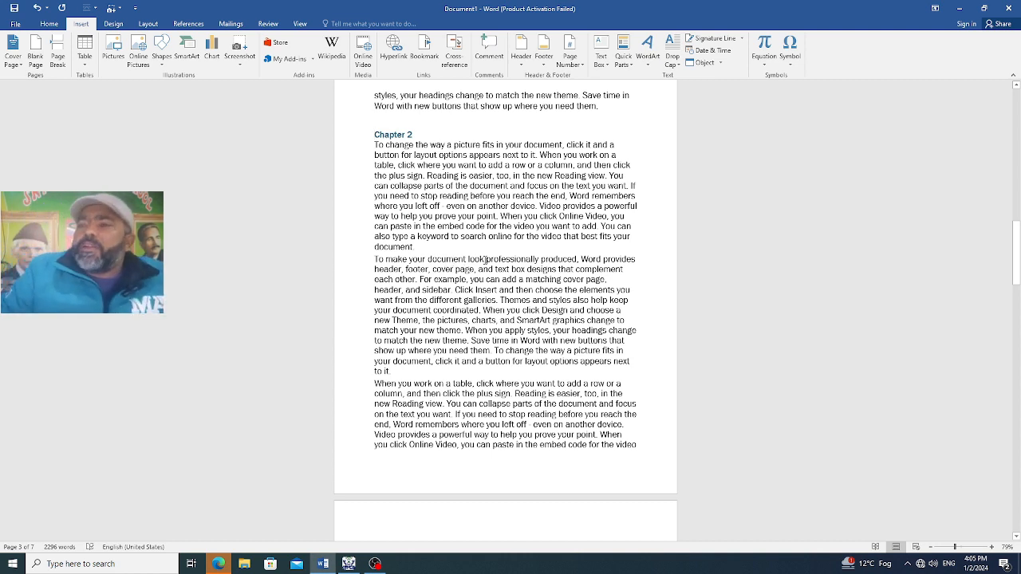
double_click(476, 259)
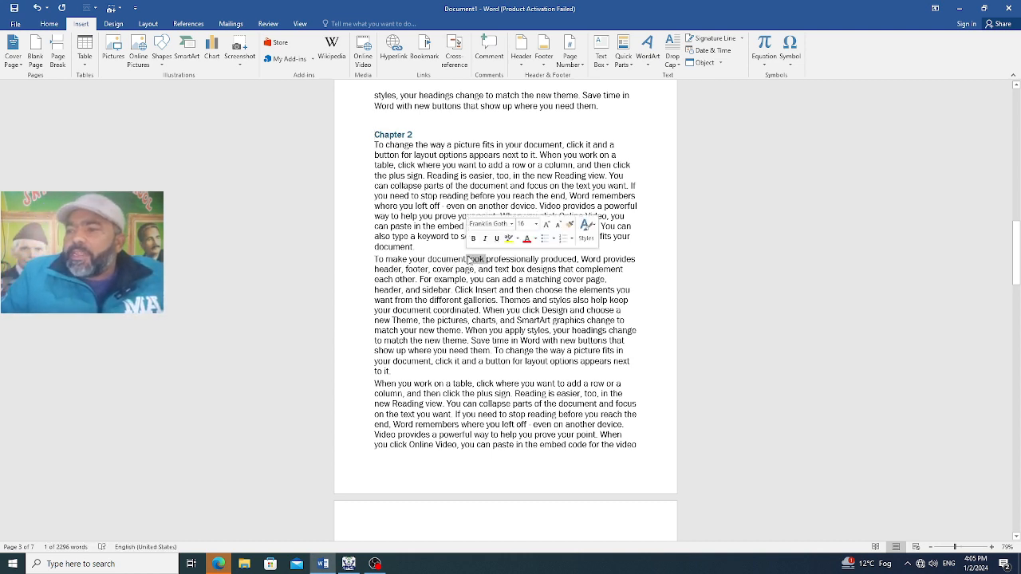
click(393, 50)
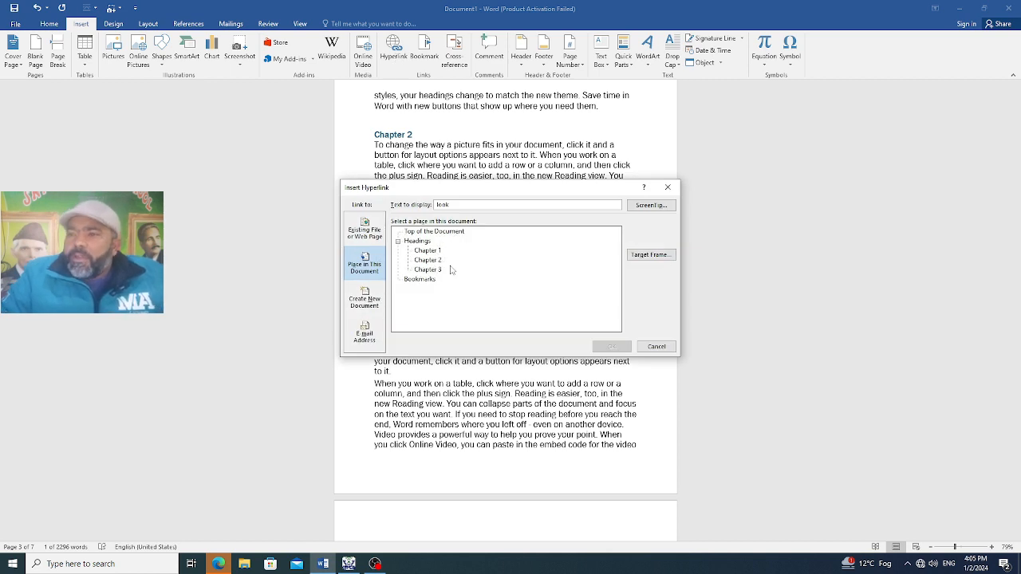
click(428, 270)
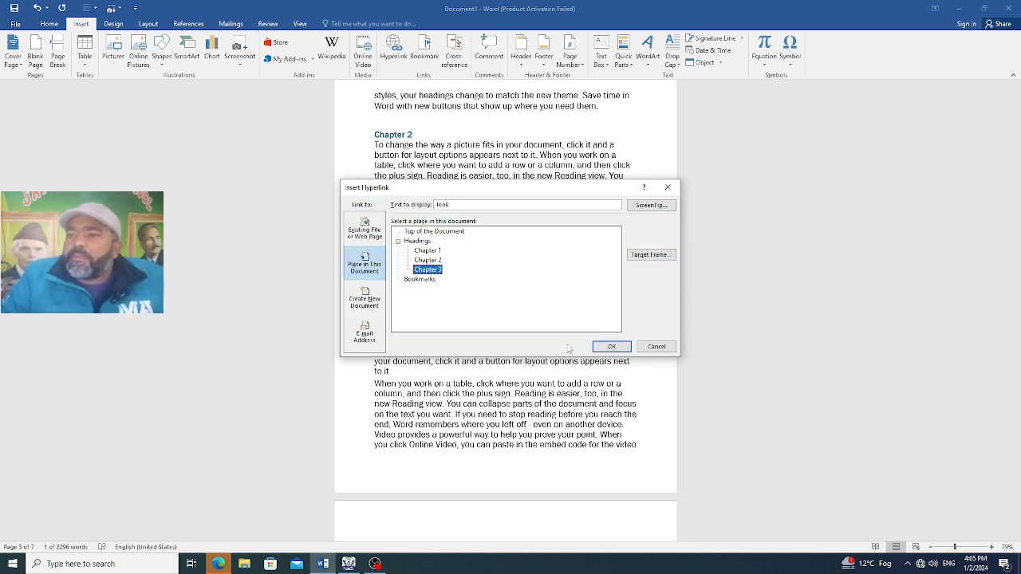
click(610, 346)
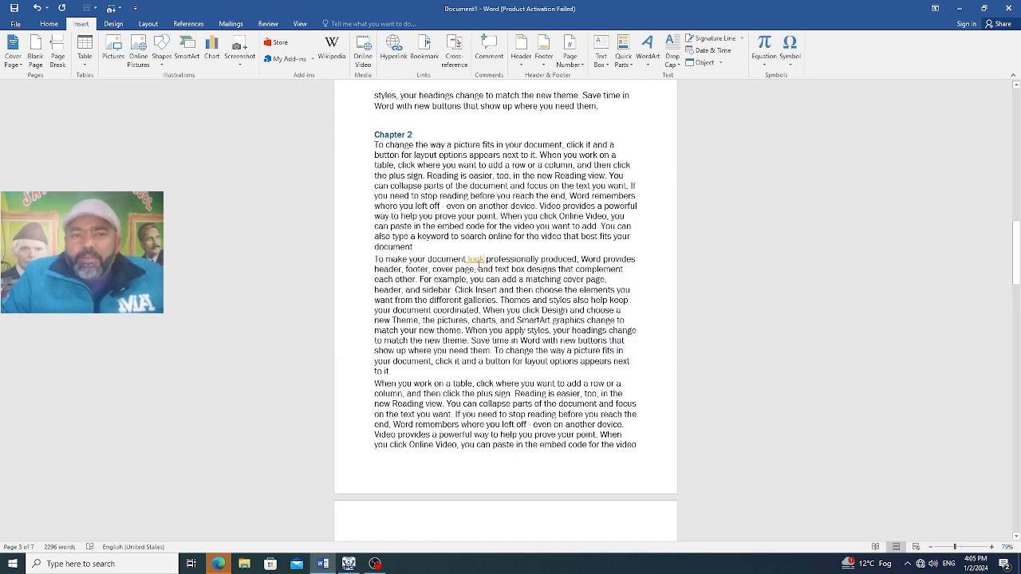
Follow the "look" link in Chapter 2 to test its jump, and look over the destination
ctrl+click(477, 263)
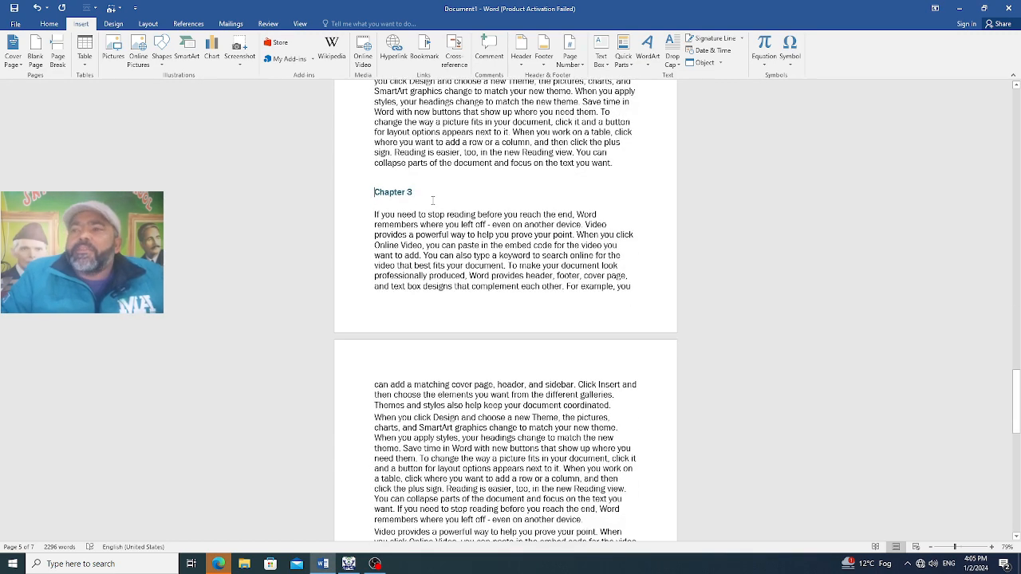
scroll(519, 372, down, 8)
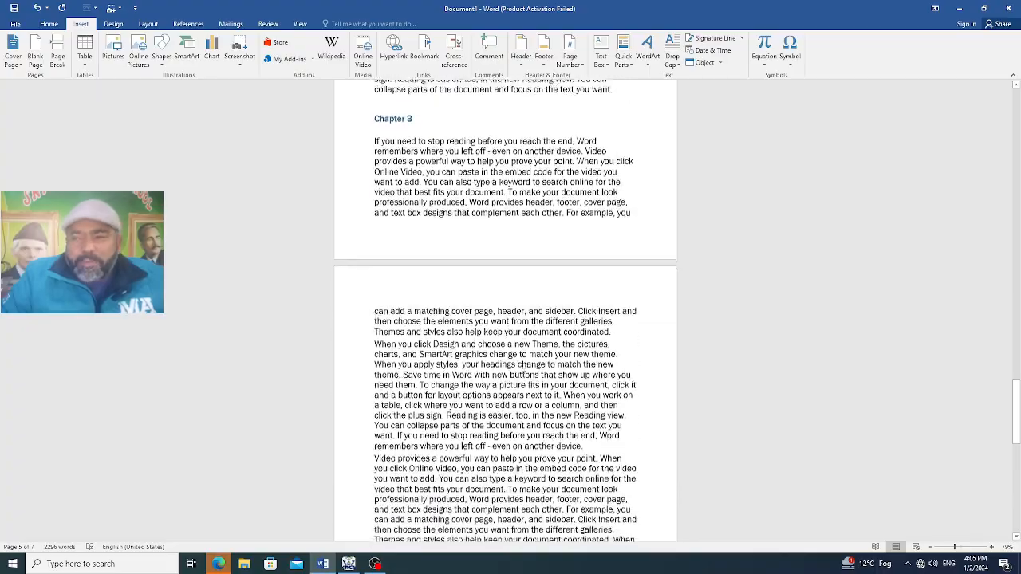
scroll(590, 343, up, 10)
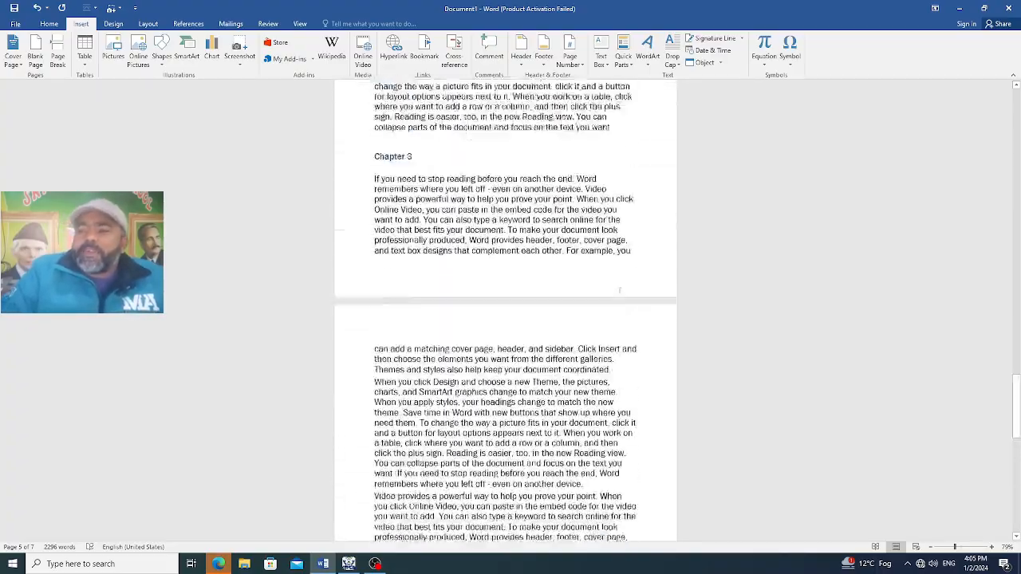
Link the words "When you apply" at the end of page 2 to Top of the Document, and follow the link to test it
drag(1015, 343, 1015, 105)
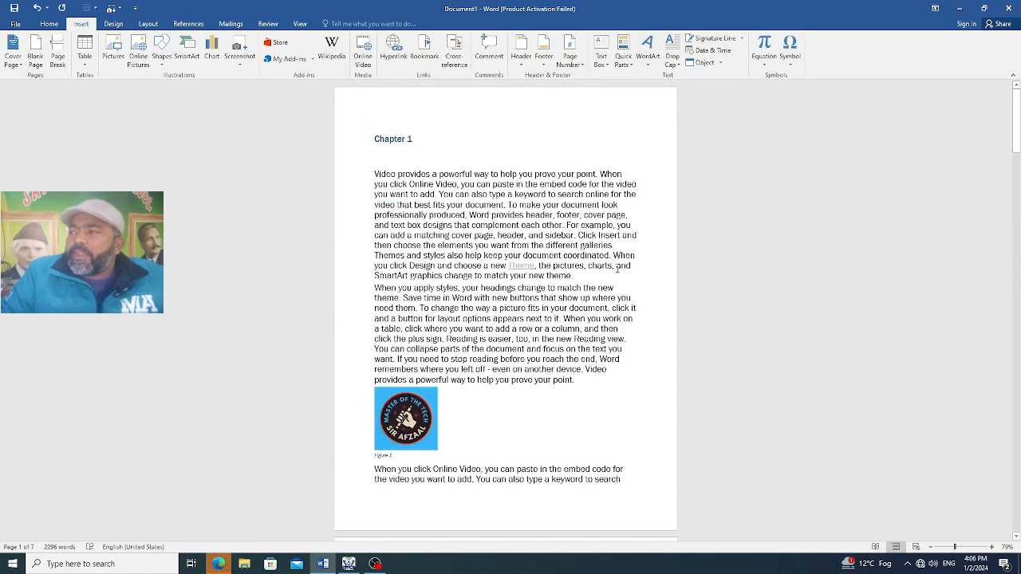
scroll(596, 359, down, 20)
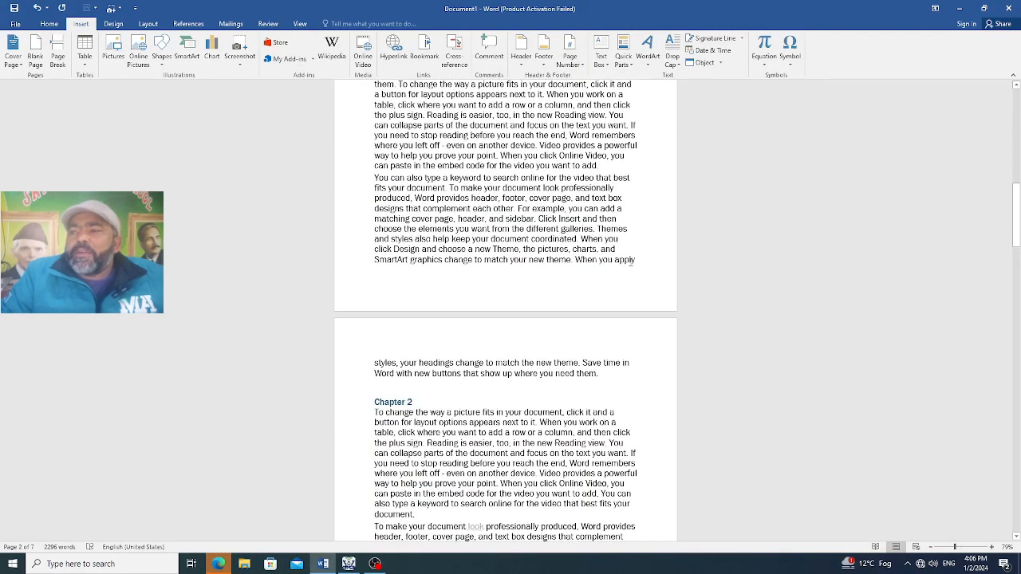
drag(636, 259, 575, 260)
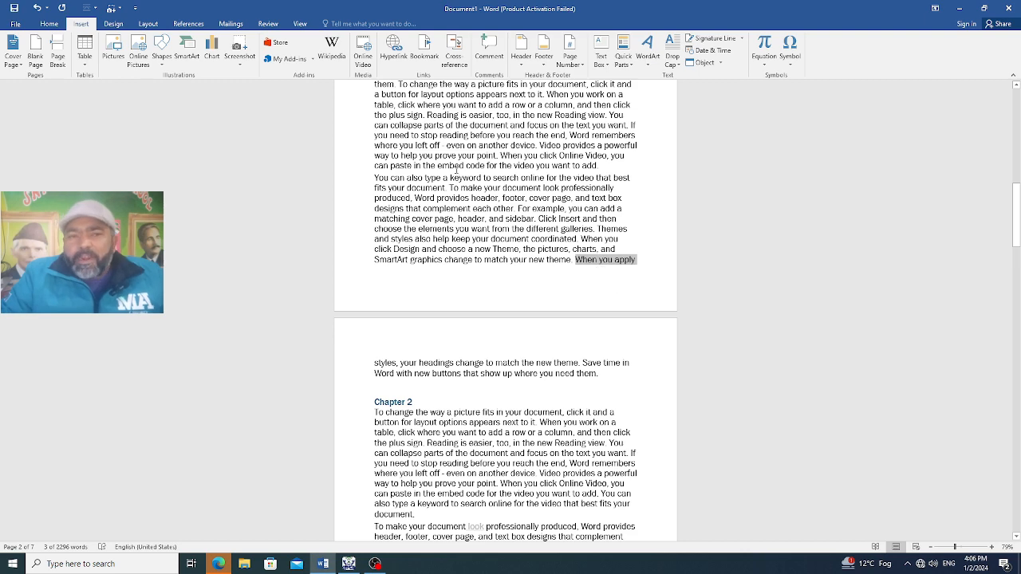
click(393, 49)
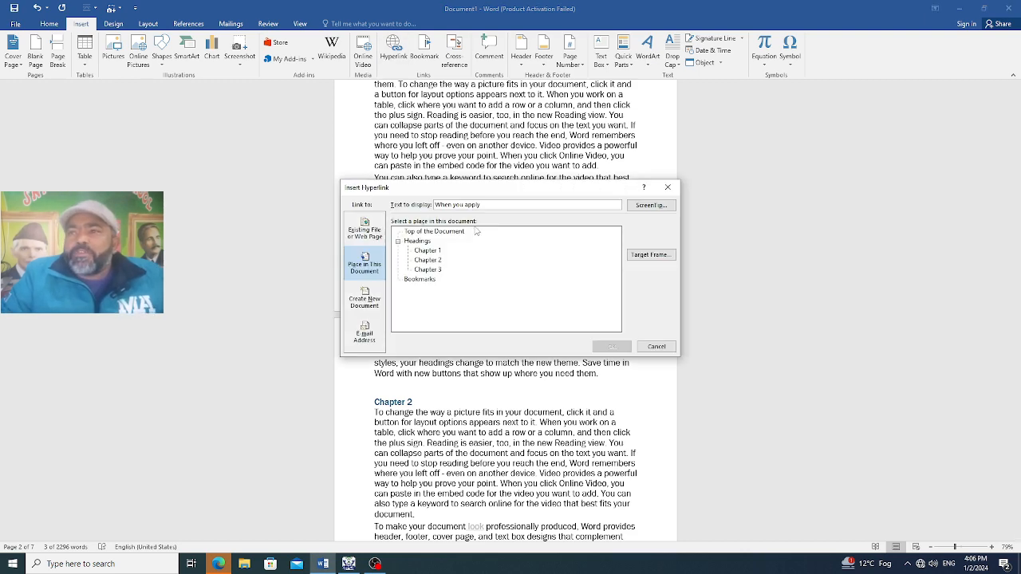
click(453, 233)
click(599, 348)
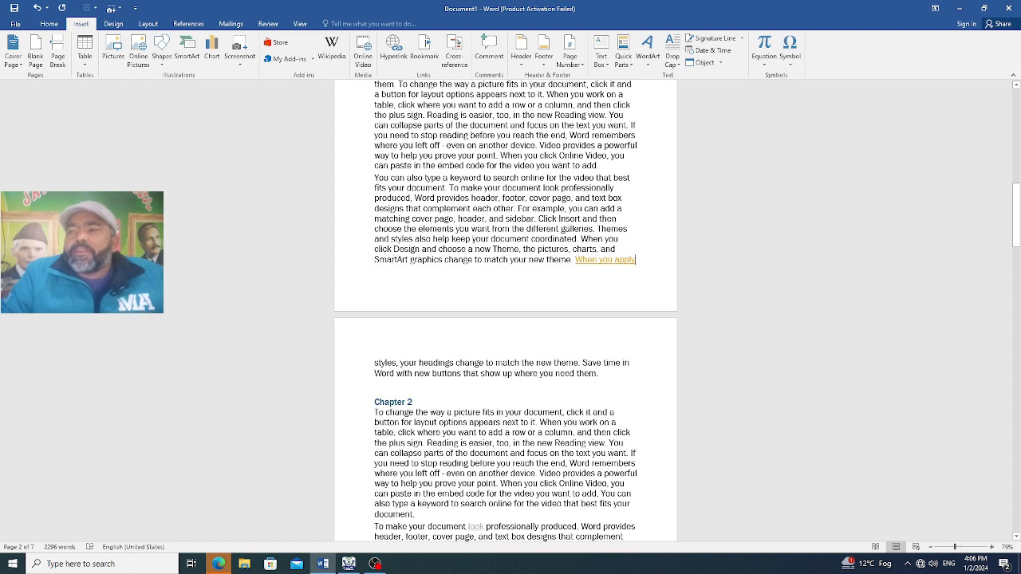
ctrl+click(603, 261)
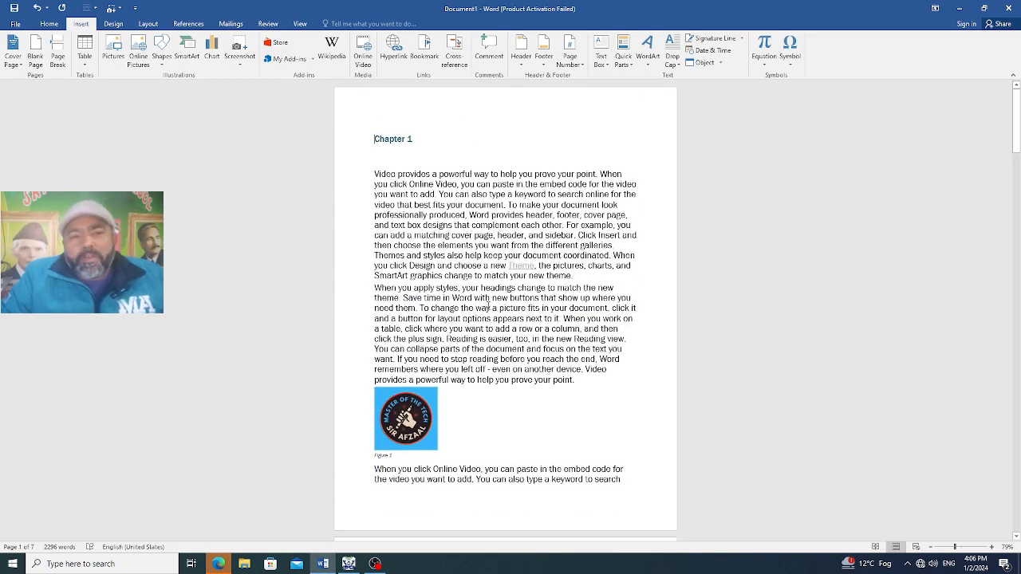
Link the word "you" at the end of page 5 to Top of the Document, and follow the link to test it
scroll(488, 307, down, 20)
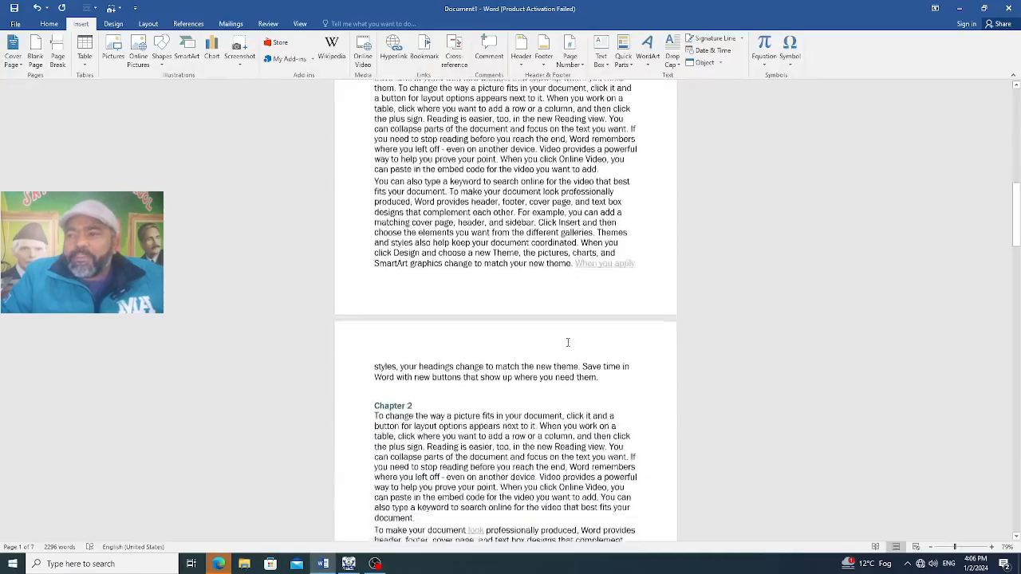
scroll(568, 342, down, 20)
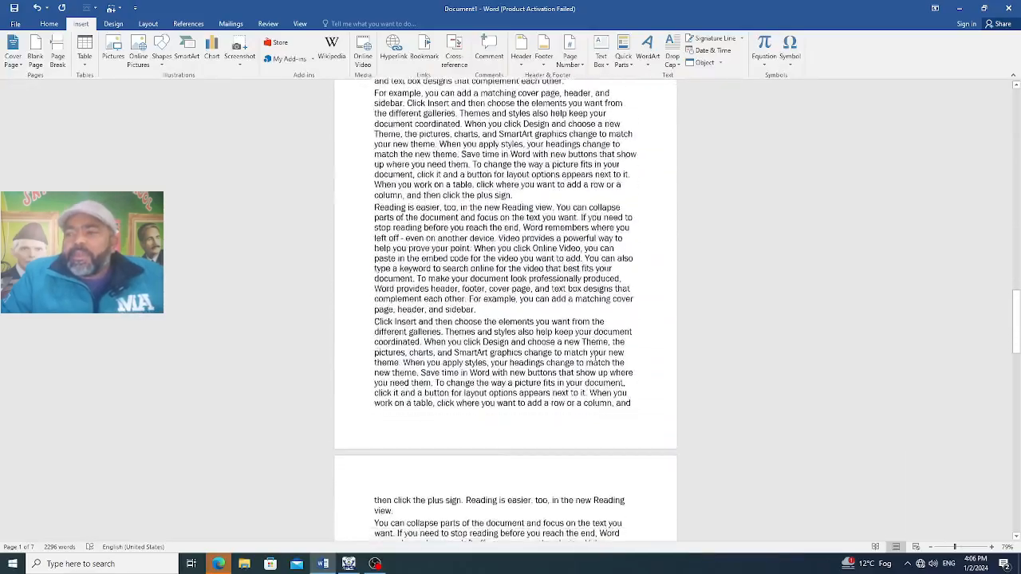
scroll(594, 356, down, 15)
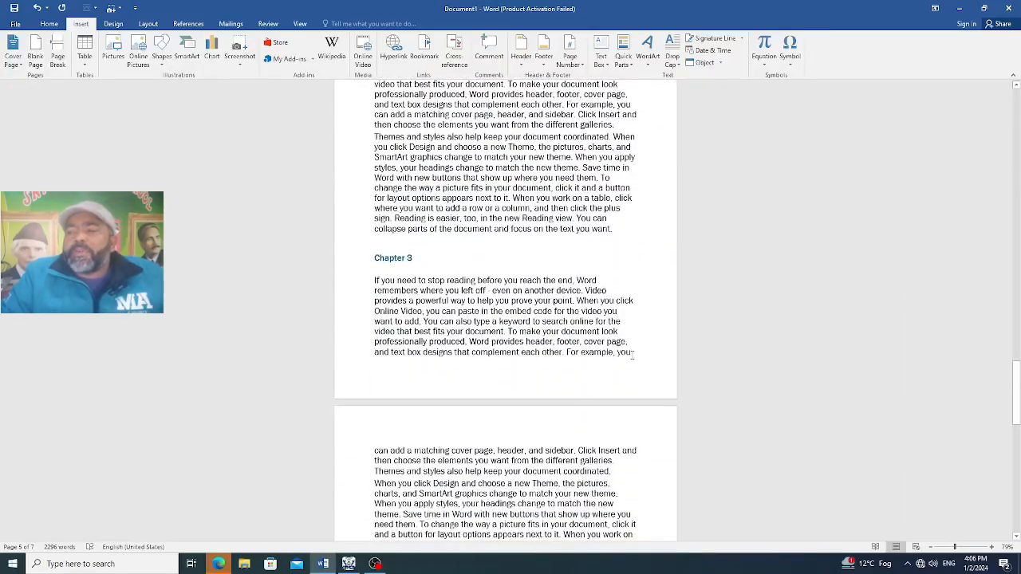
double_click(623, 352)
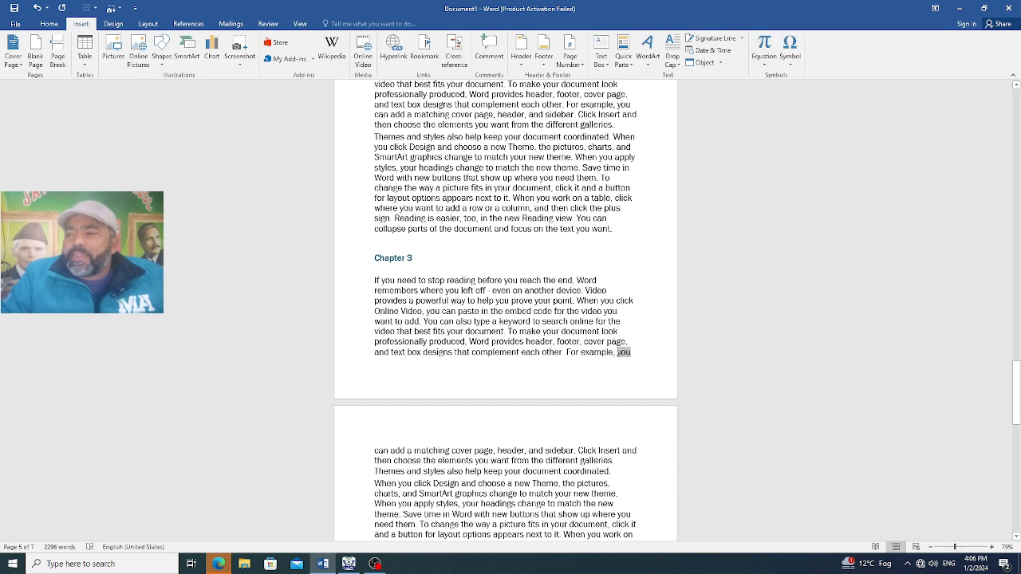
click(393, 48)
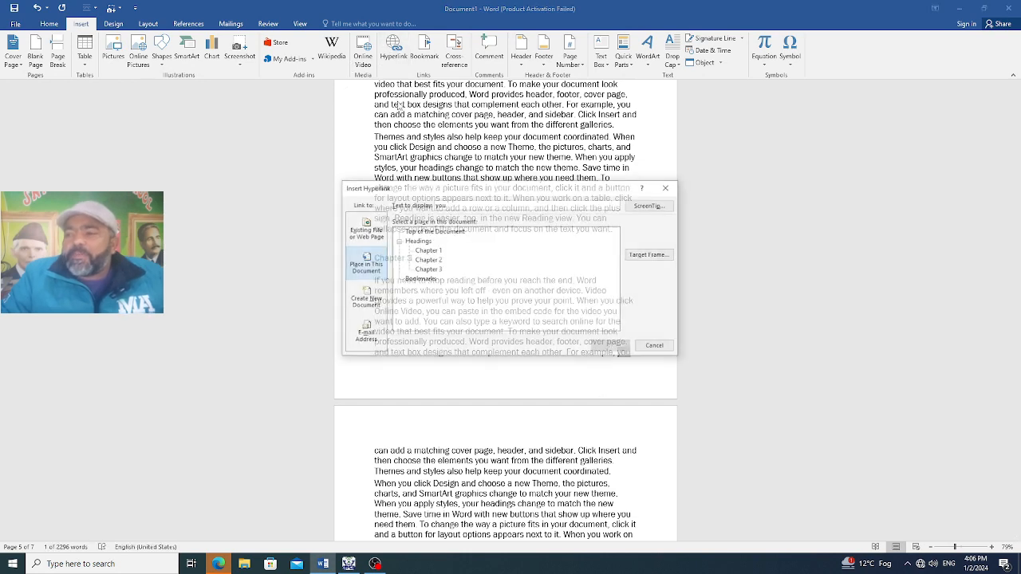
click(458, 232)
click(597, 345)
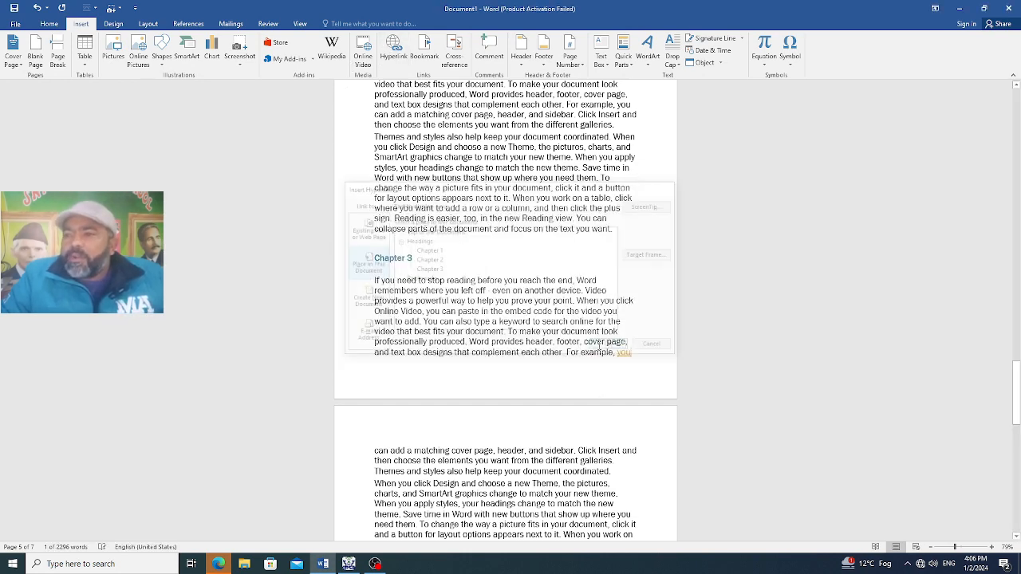
ctrl+click(622, 353)
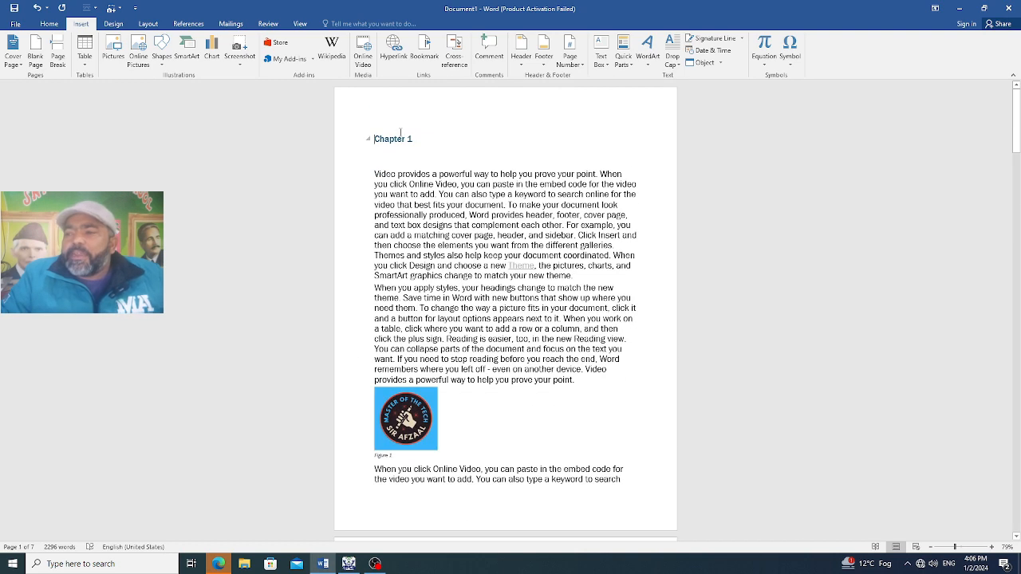
Link the word "sidebar." on page 4 to a new document named "file 1", opened for editing now
scroll(526, 335, down, 15)
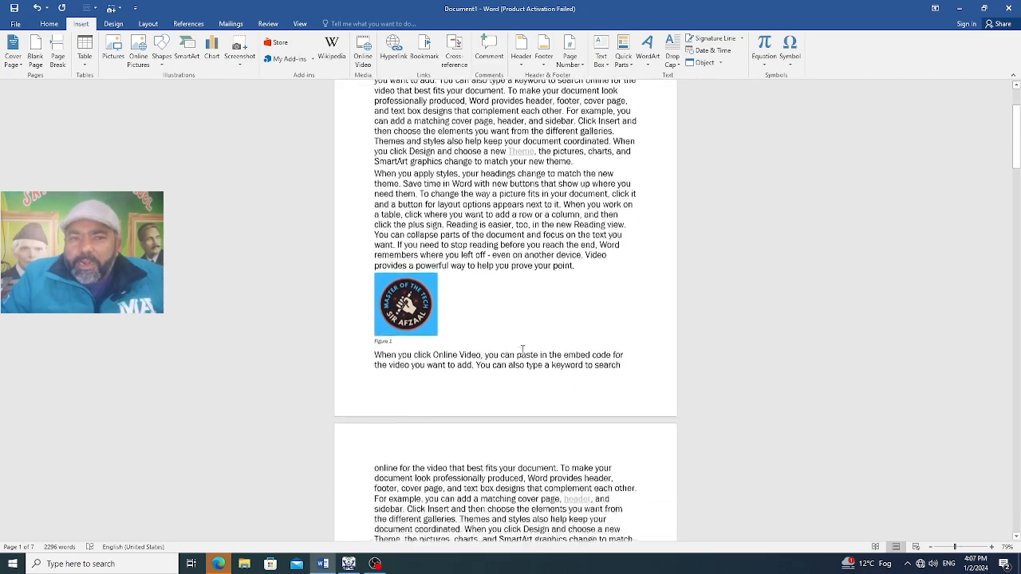
scroll(550, 370, down, 15)
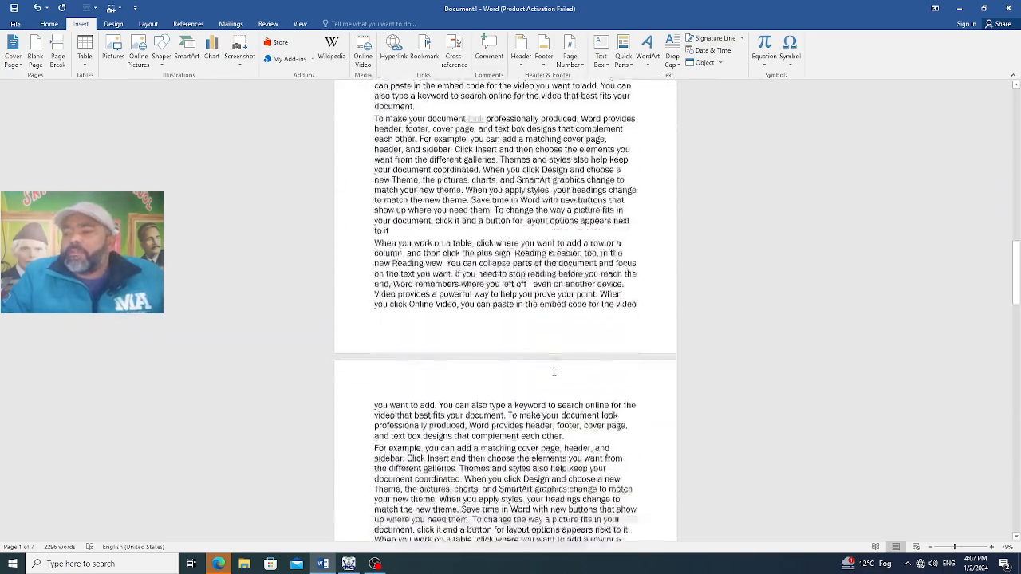
scroll(554, 373, down, 1)
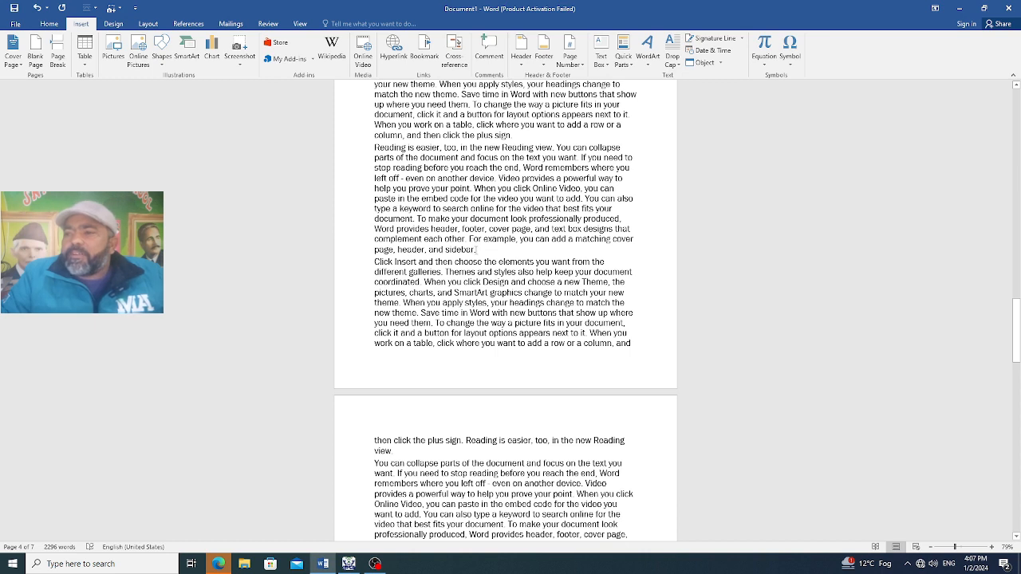
drag(476, 250, 446, 249)
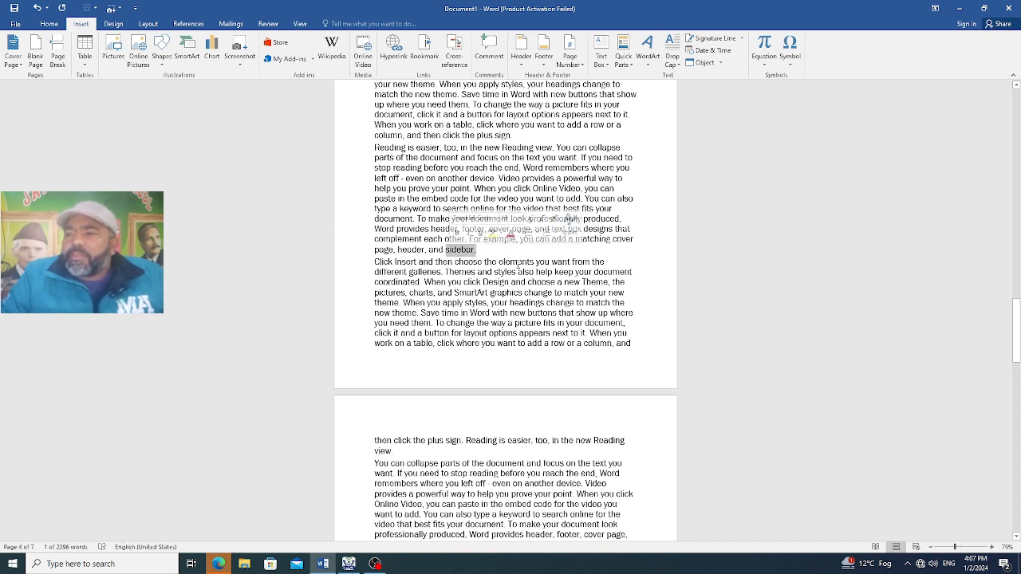
click(390, 55)
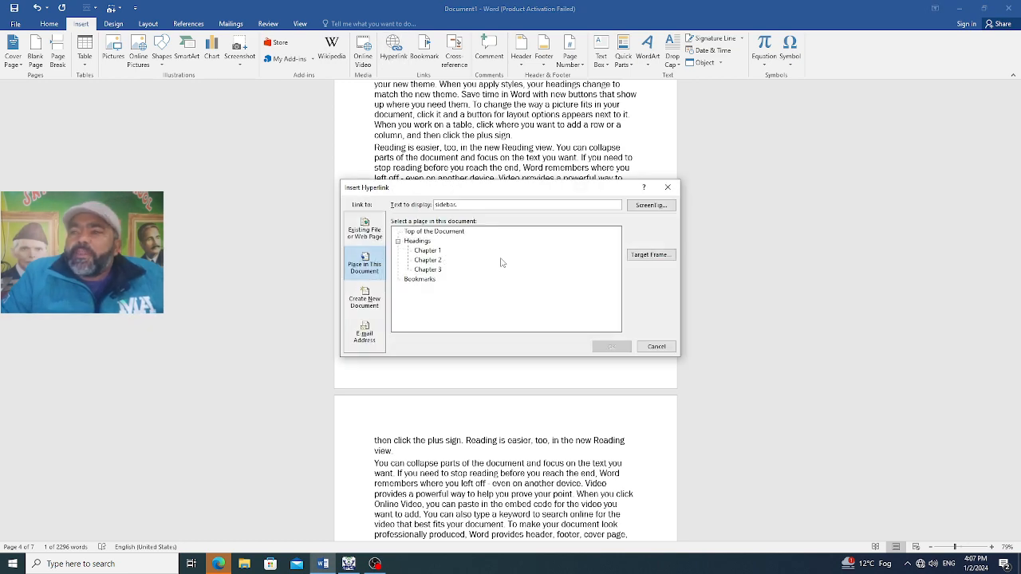
click(367, 299)
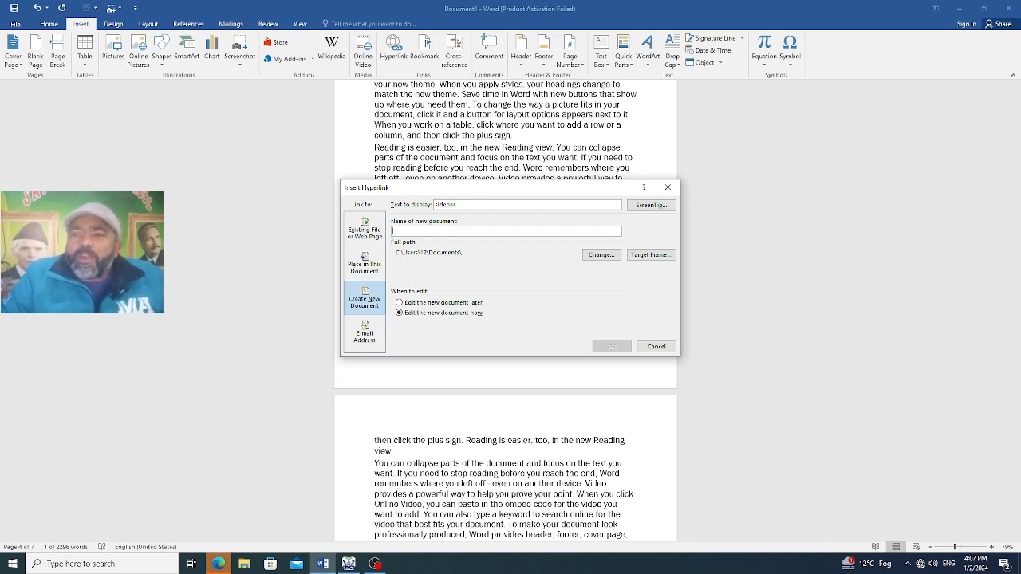
text(fine)
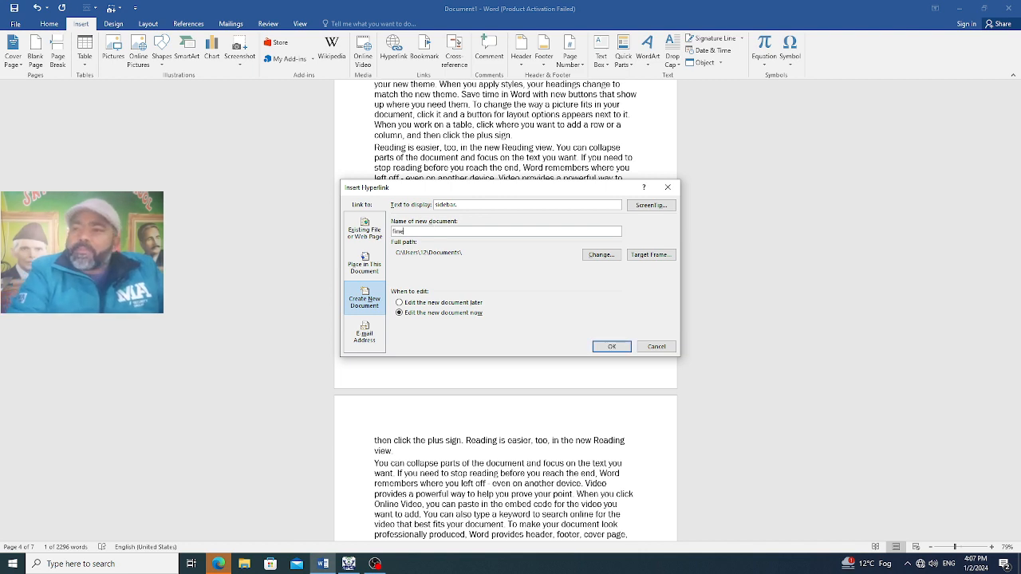
key(BackSpace)
key(BackSpace)
text(le 1)
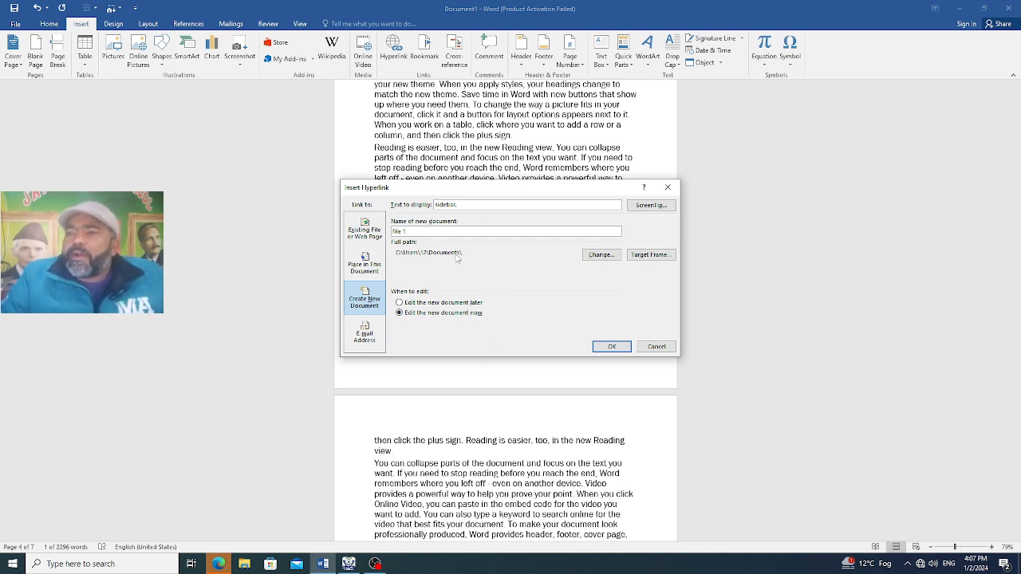
click(607, 346)
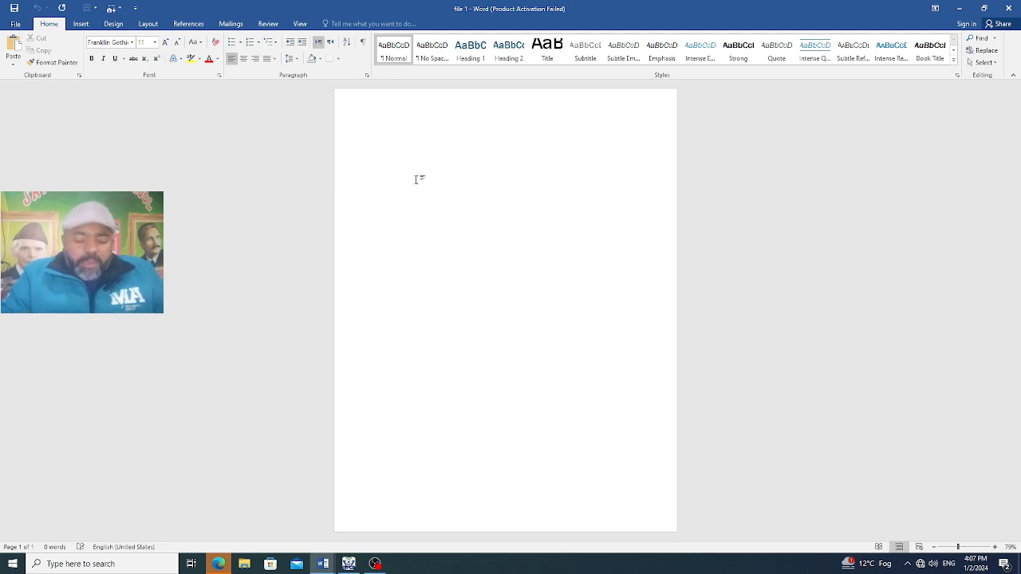
Fill the new document "file 1" with seven short lines of random placeholder text
text(t)
key(Return)
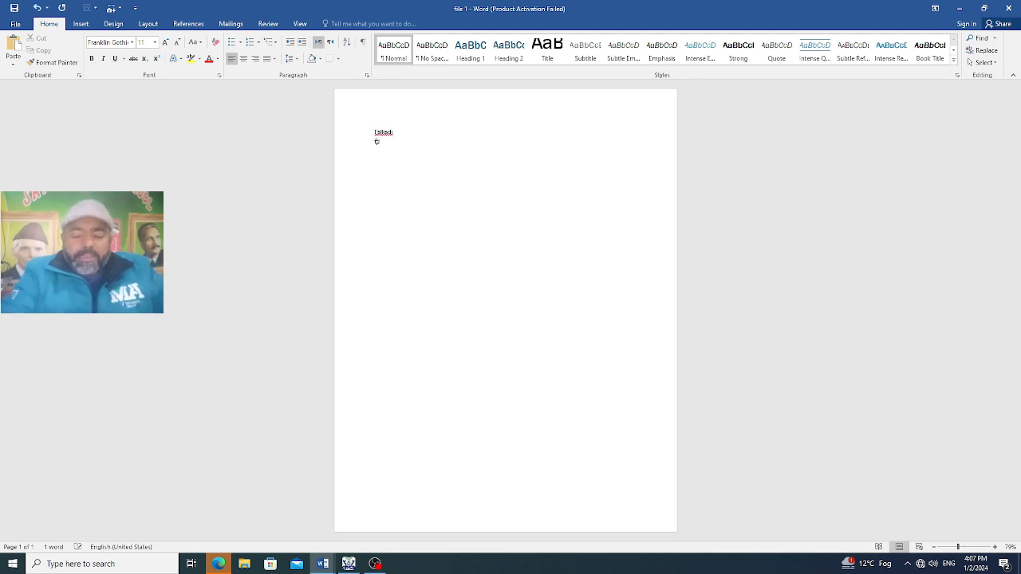
text(fdsfhdjsf)
key(Return)
text(fjksdfhksdjf)
key(Return)
text(jsdfsdjfhsdjf)
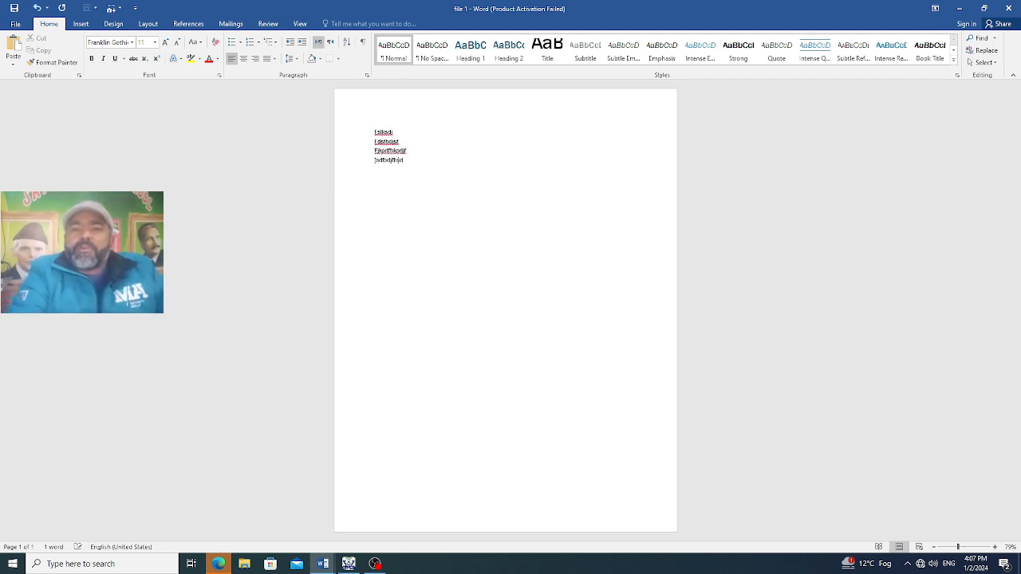
key(Return)
text(dsdsakjkd)
key(Return)
text(sdkksdjf)
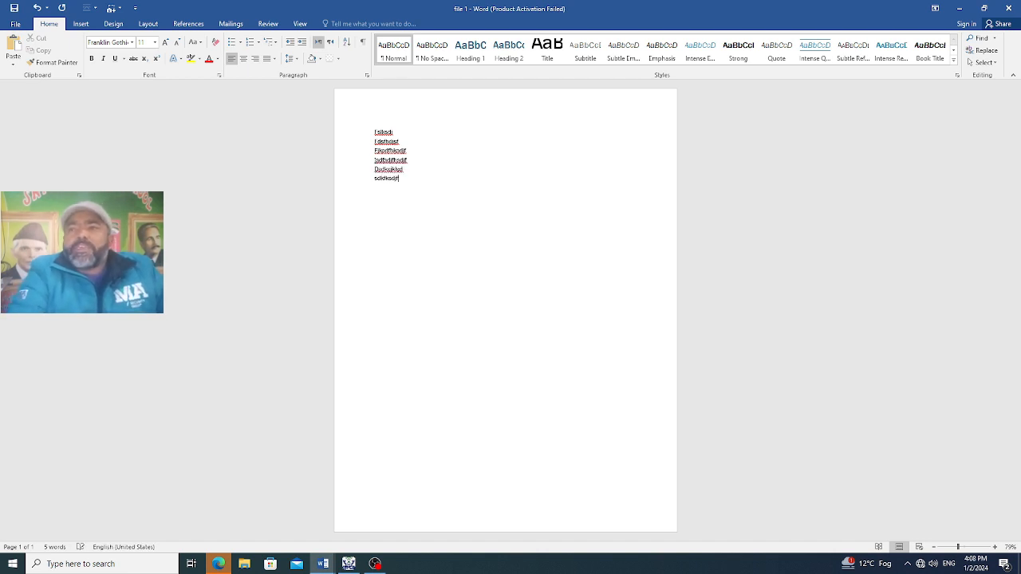
key(Return)
text(dsfsdjk)
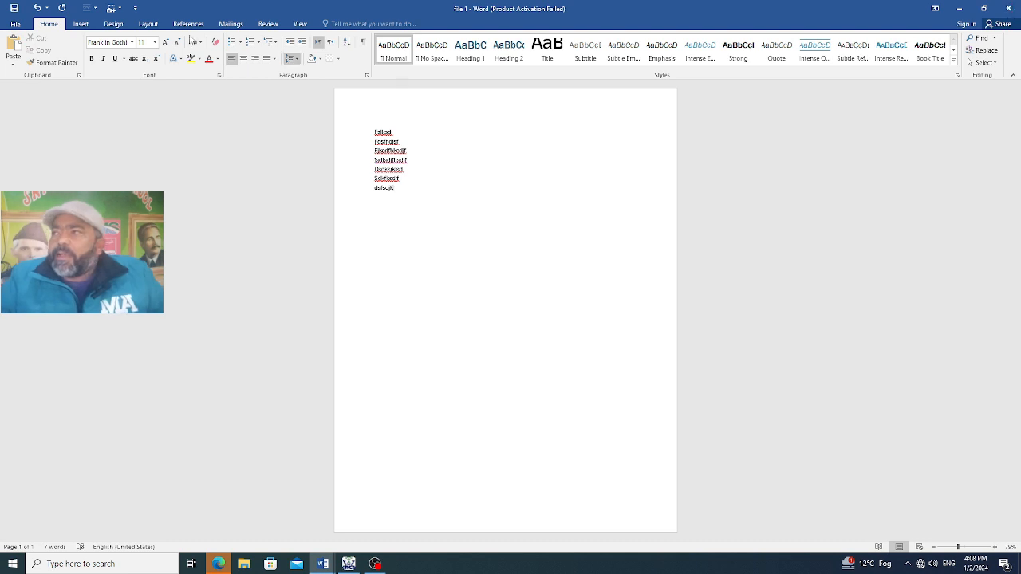
Close the "file 1" document and save its changes
click(15, 24)
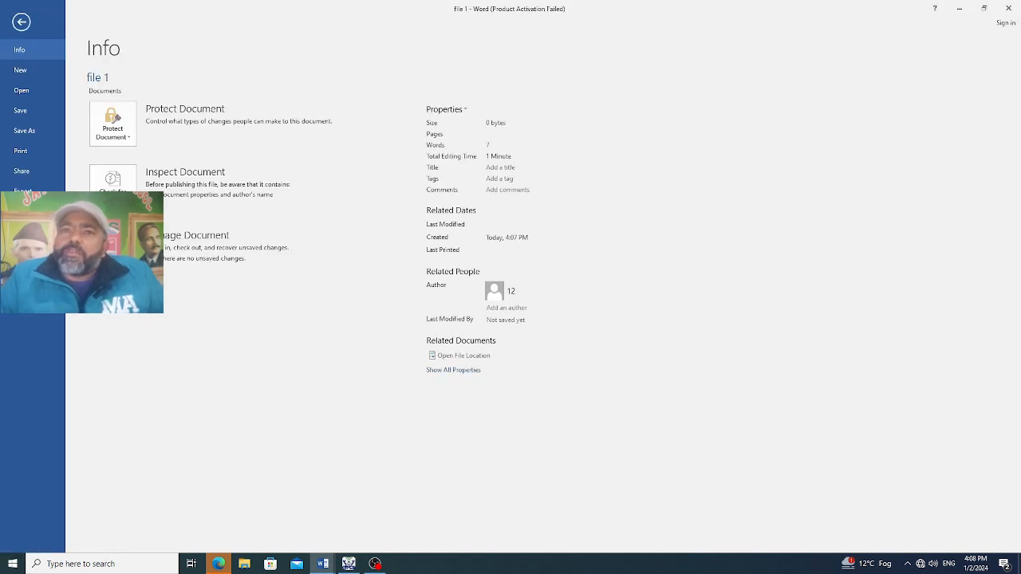
click(22, 211)
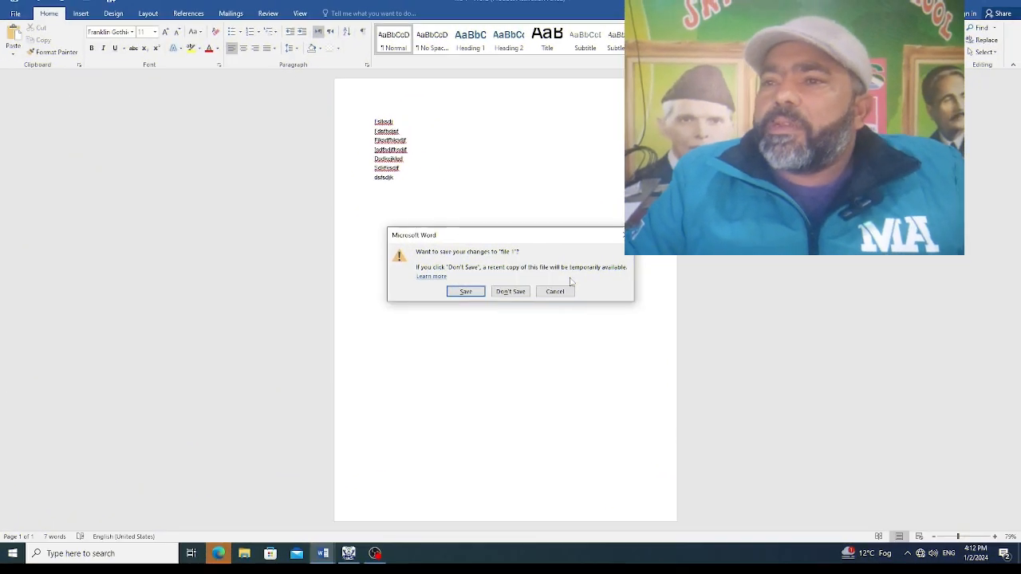
click(466, 291)
Follow the "sidebar." link on page 4 to test that it opens "file 1", and close that document
scroll(527, 299, up, 2)
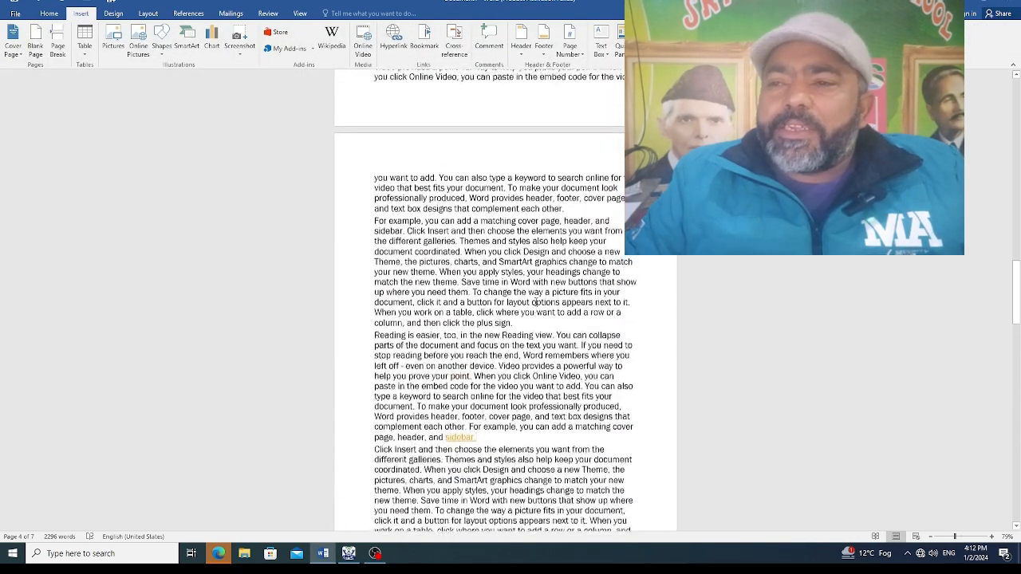
scroll(534, 334, down, 3)
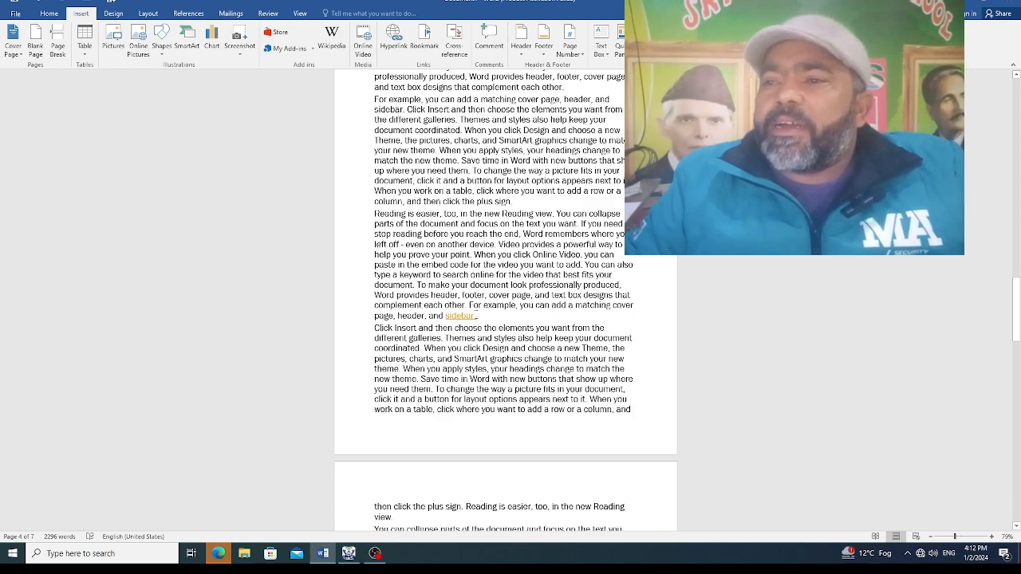
ctrl+click(463, 315)
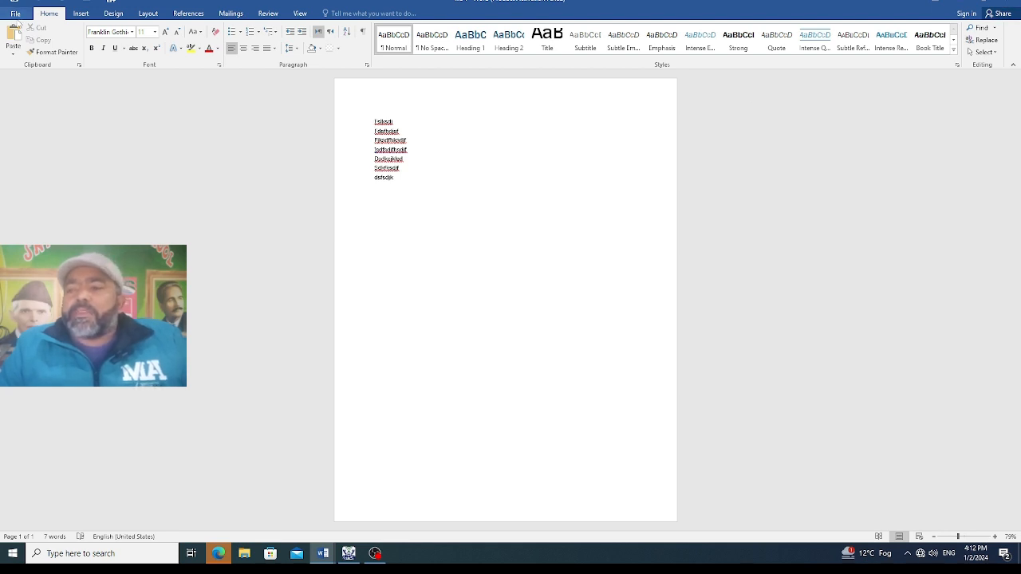
click(14, 14)
click(21, 200)
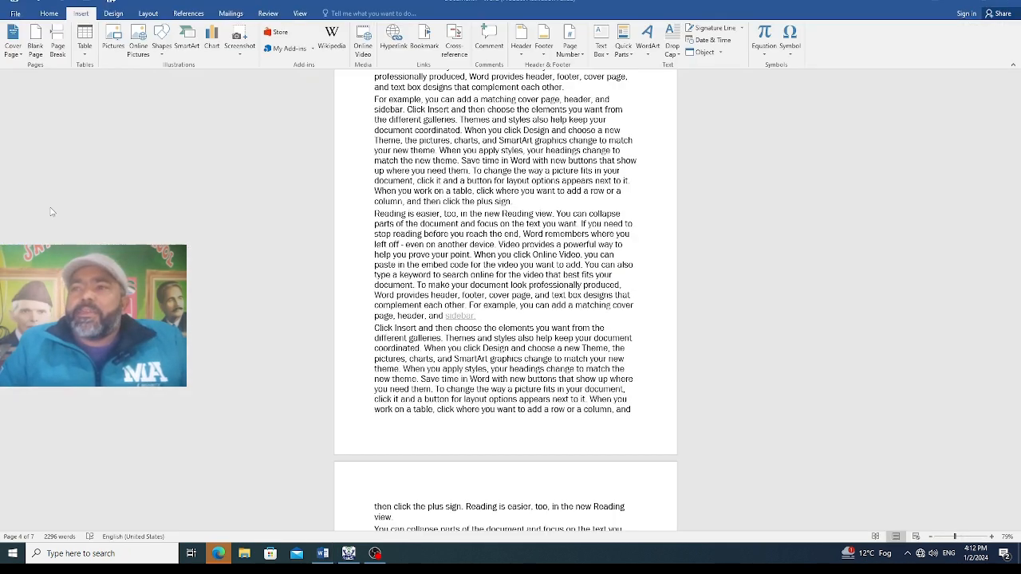
Examine the e-mail address fields in the hyperlink settings of the "sidebar." link, and leave without applying anything
scroll(467, 383, down, 4)
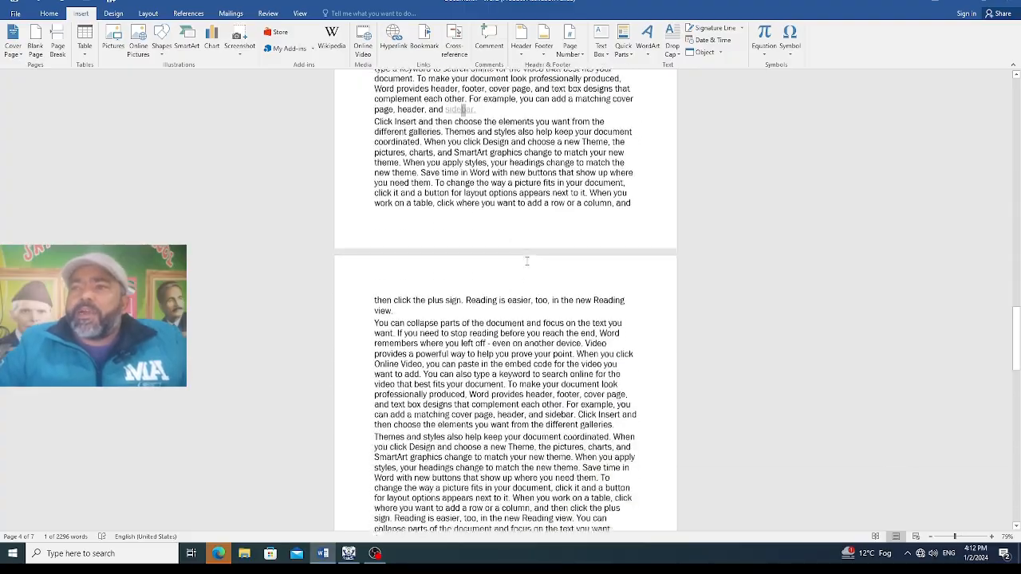
scroll(467, 383, up, 6)
scroll(463, 379, up, 10)
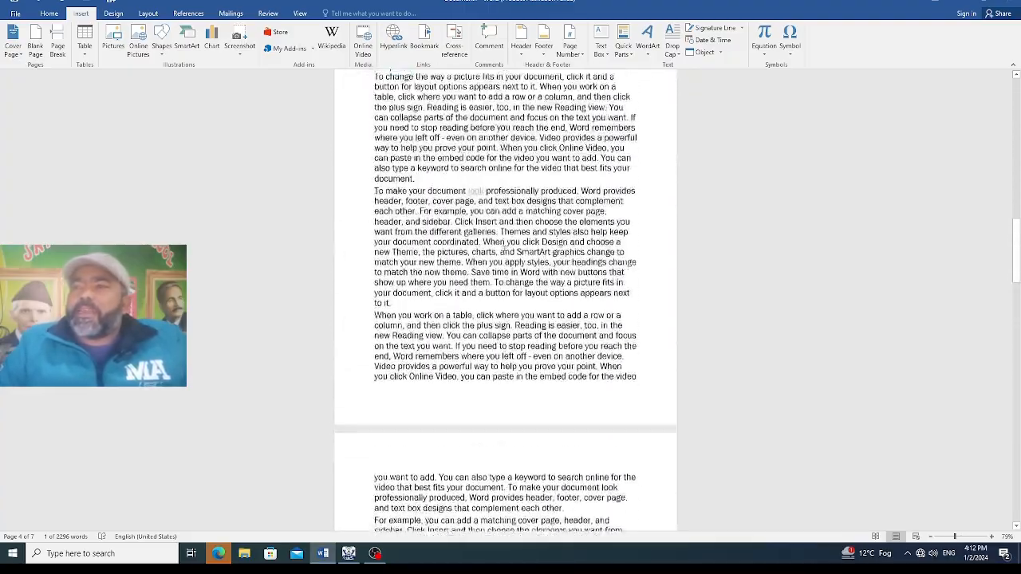
scroll(495, 237, up, 10)
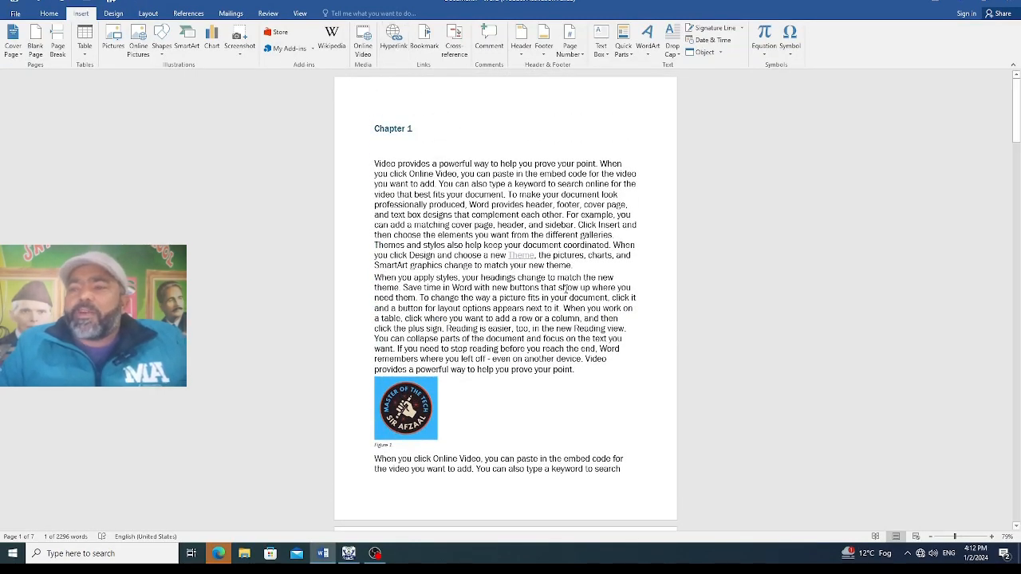
click(393, 36)
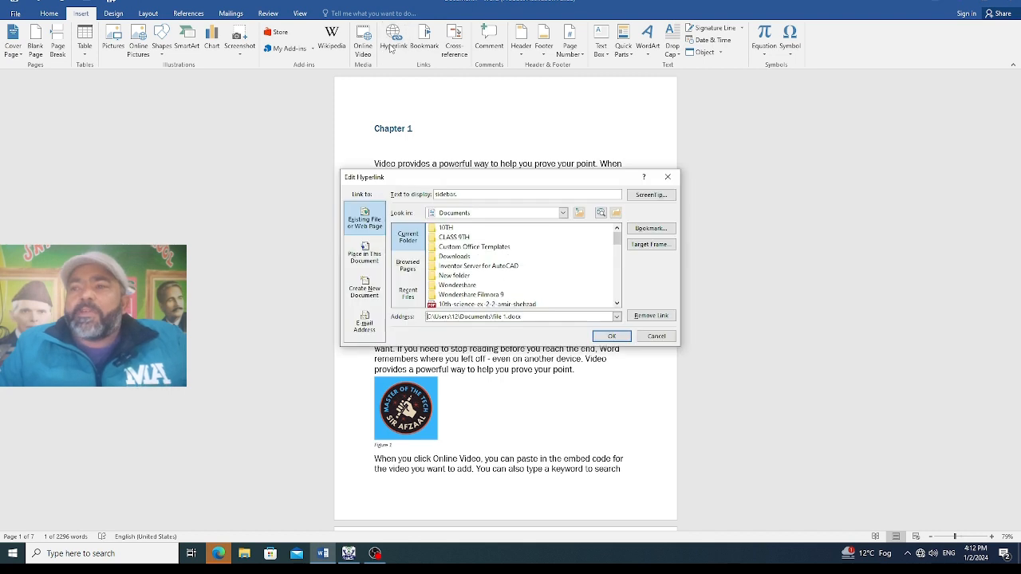
click(369, 330)
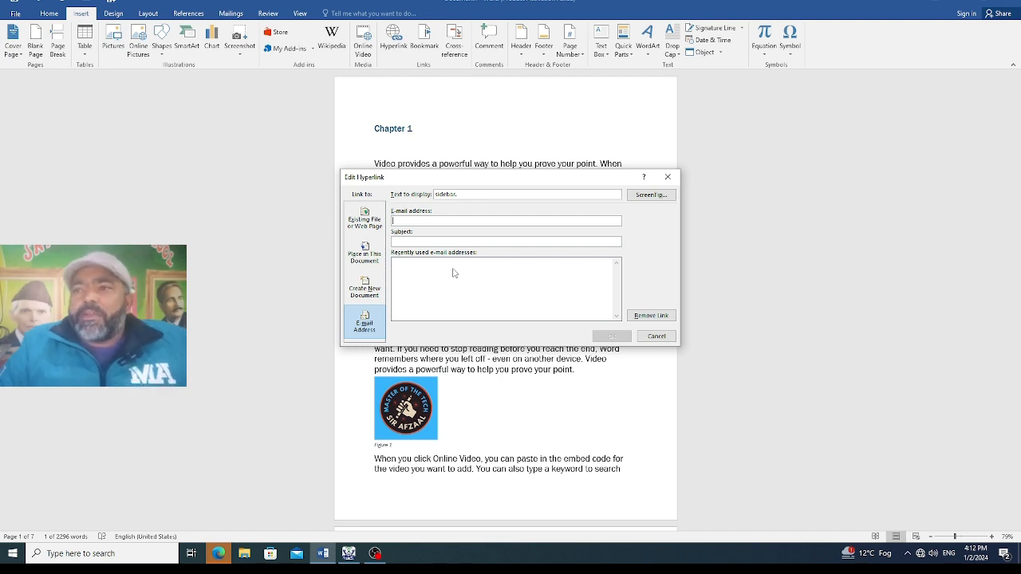
click(655, 336)
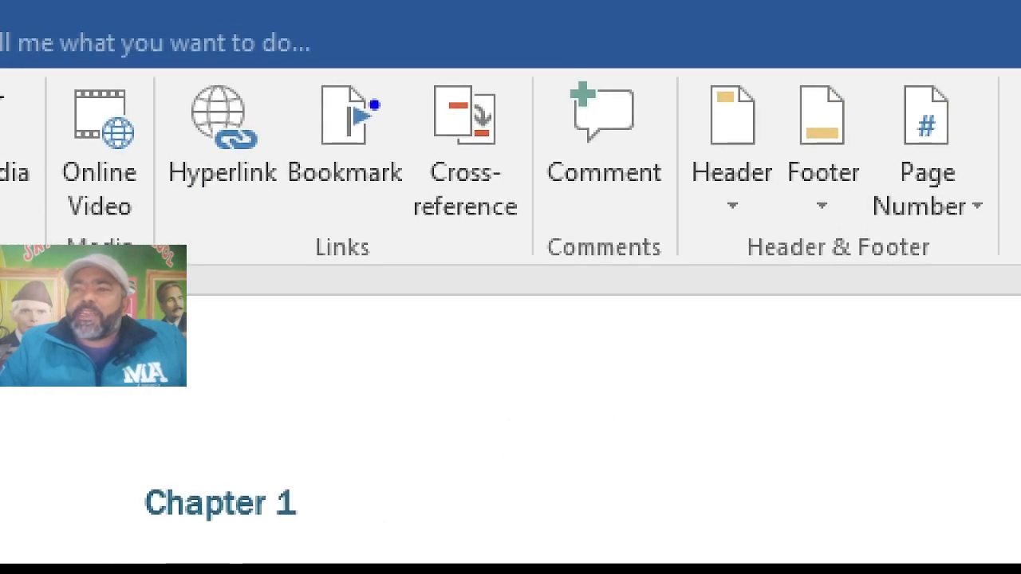
mouse_move(292, 85)
mouse_down()
mouse_move(276, 188)
mouse_move(297, 314)
mouse_move(410, 292)
mouse_move(414, 165)
mouse_move(389, 56)
mouse_move(311, 65)
mouse_move(292, 96)
mouse_up()
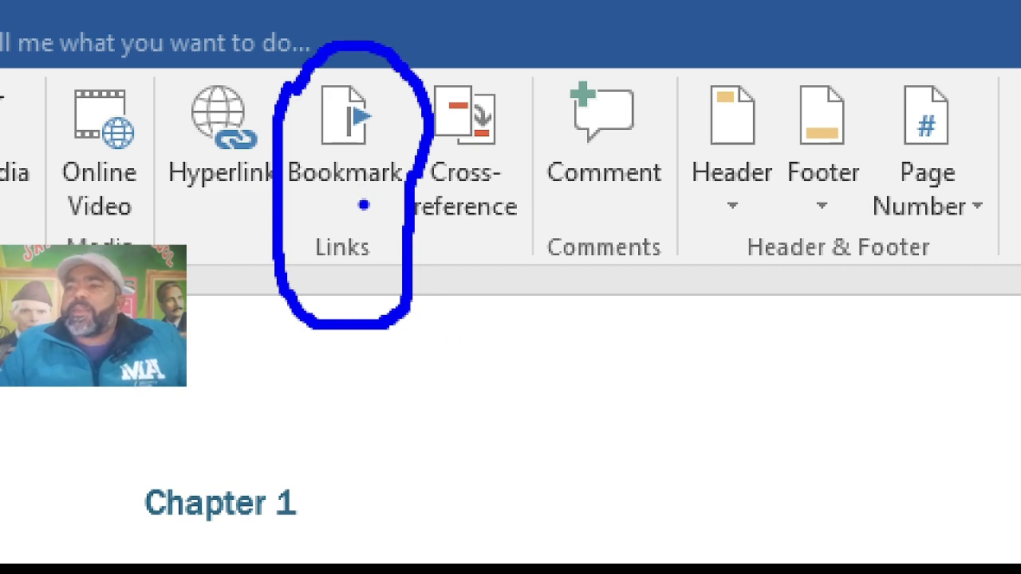
key(Escape)
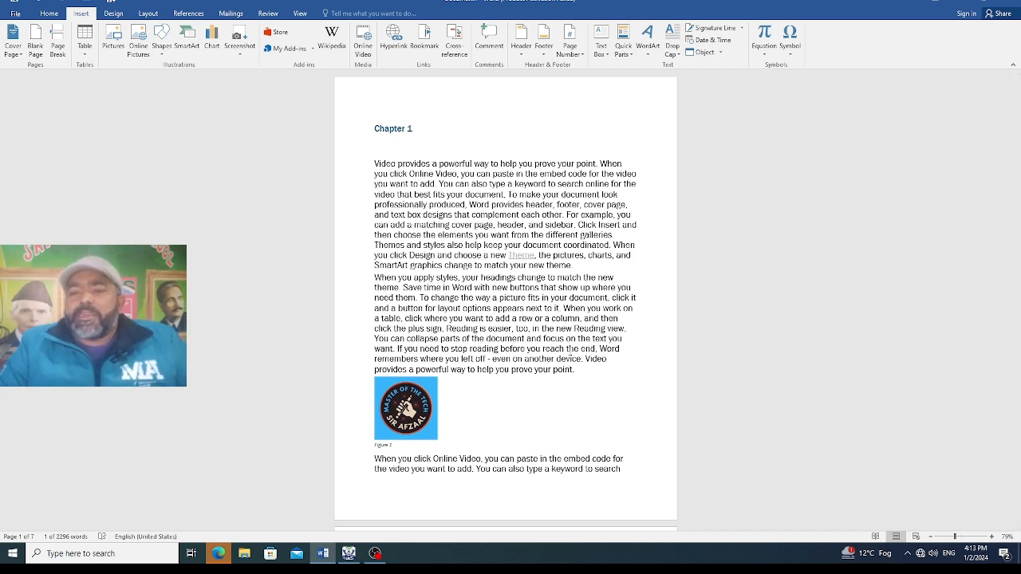
scroll(568, 356, down, 8)
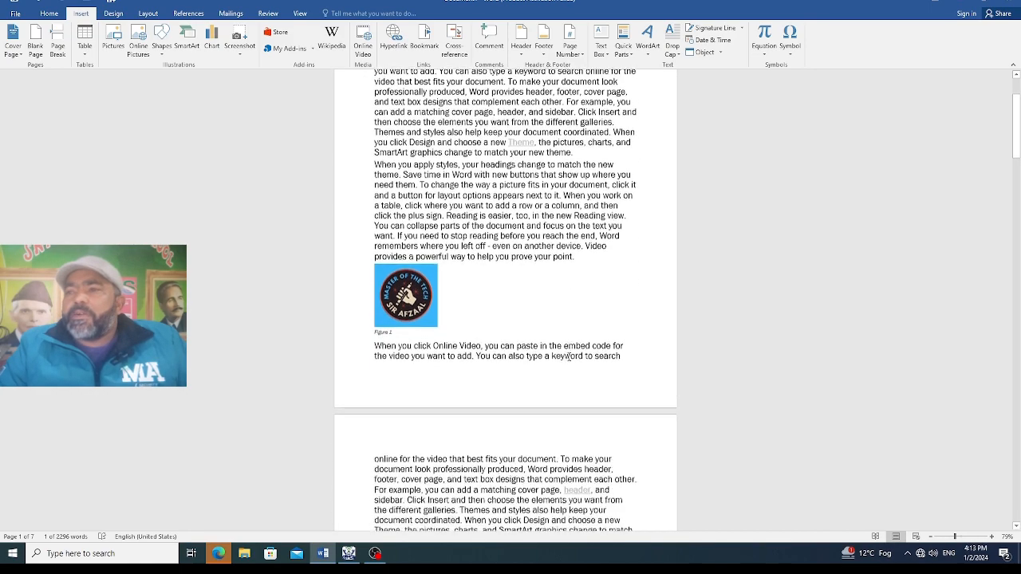
Add a bookmark named "monday" at the end of the paragraph "match the new theme." above the table on page 2
scroll(569, 356, down, 6)
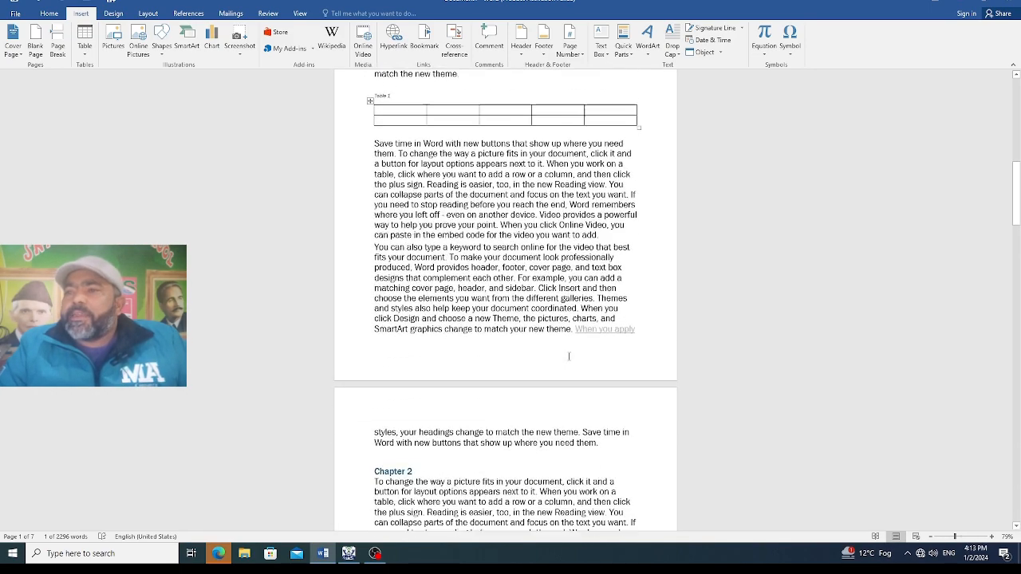
scroll(572, 344, up, 3)
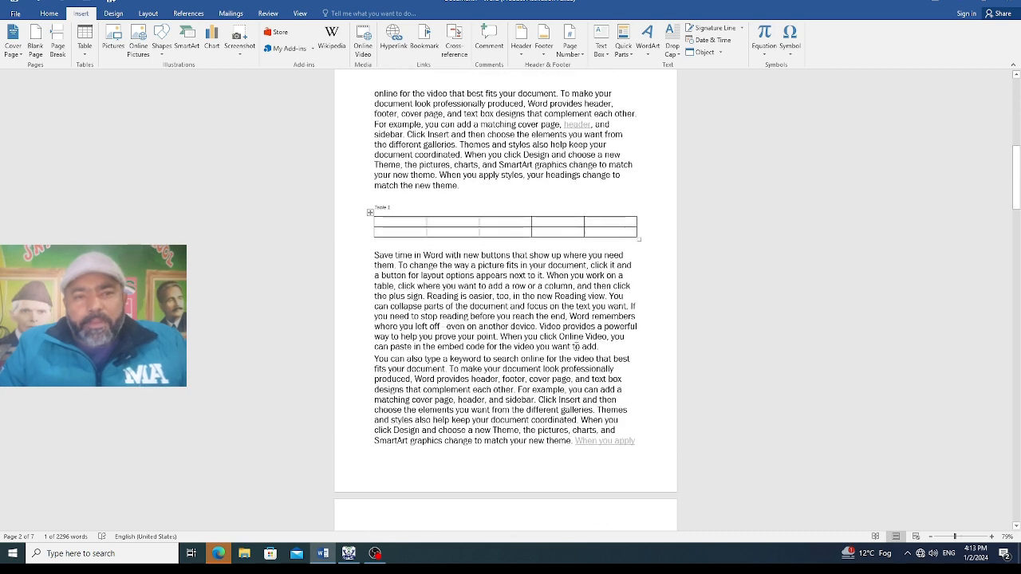
click(461, 169)
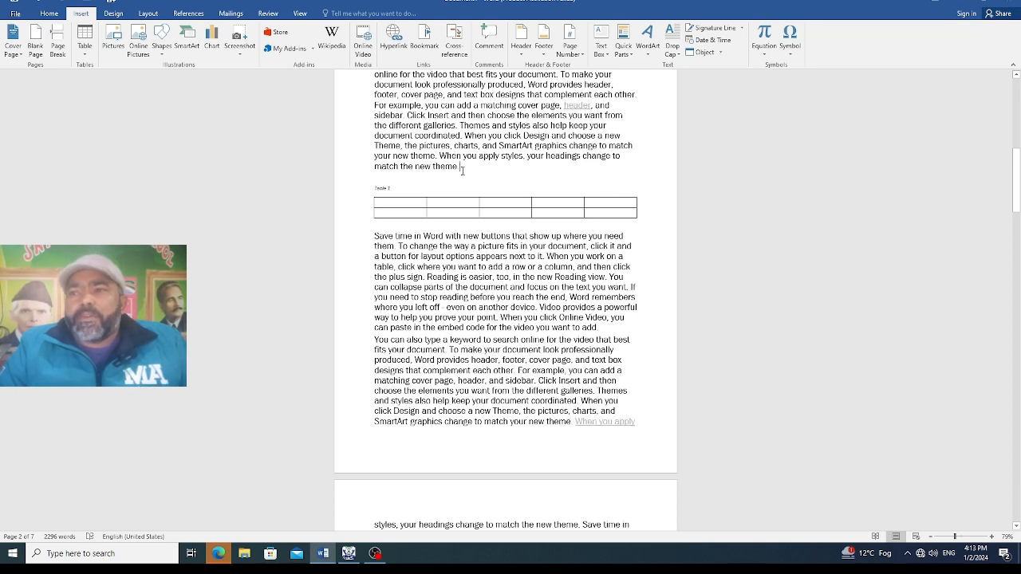
click(425, 45)
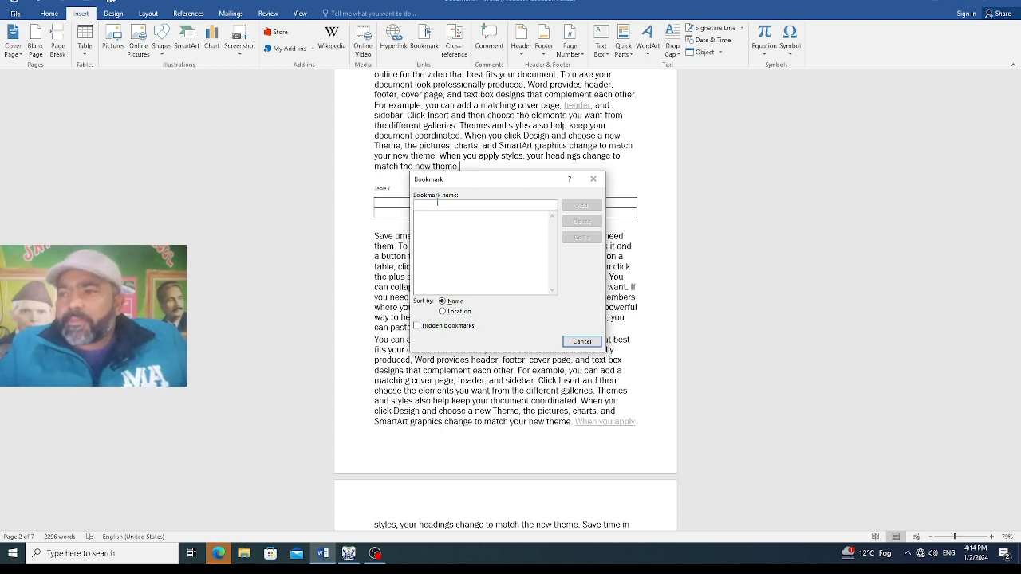
text(mun)
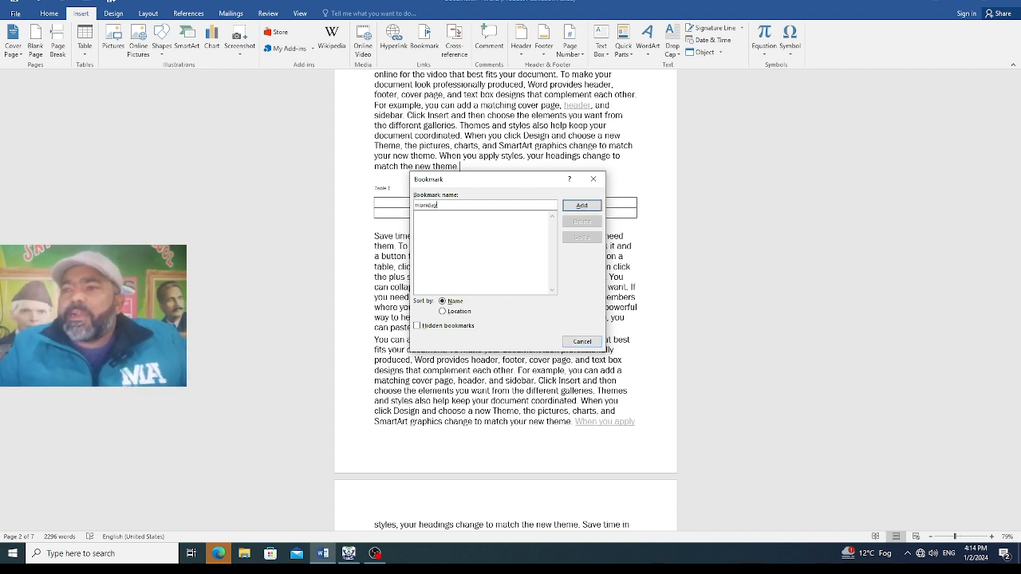
text(day)
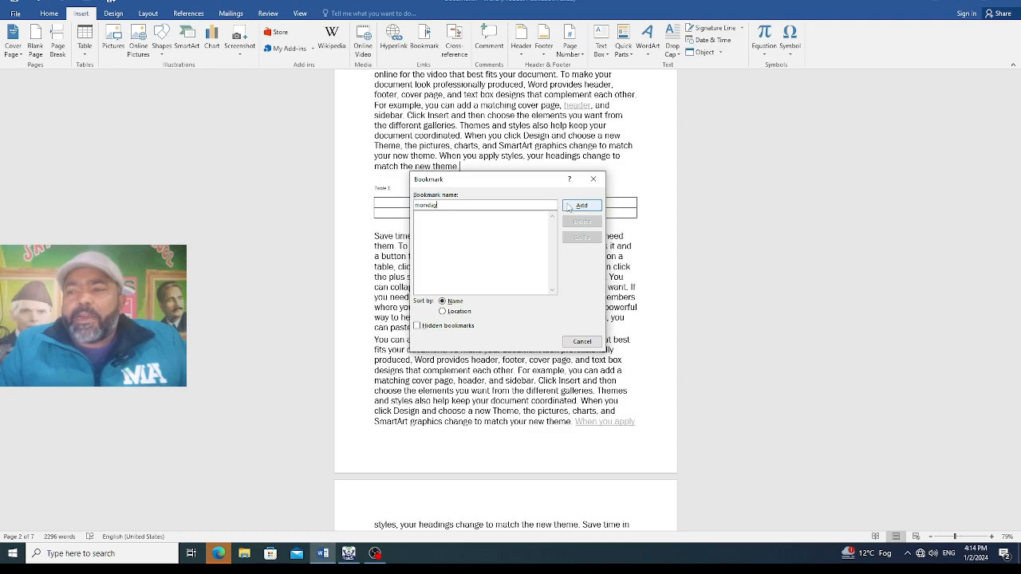
click(568, 205)
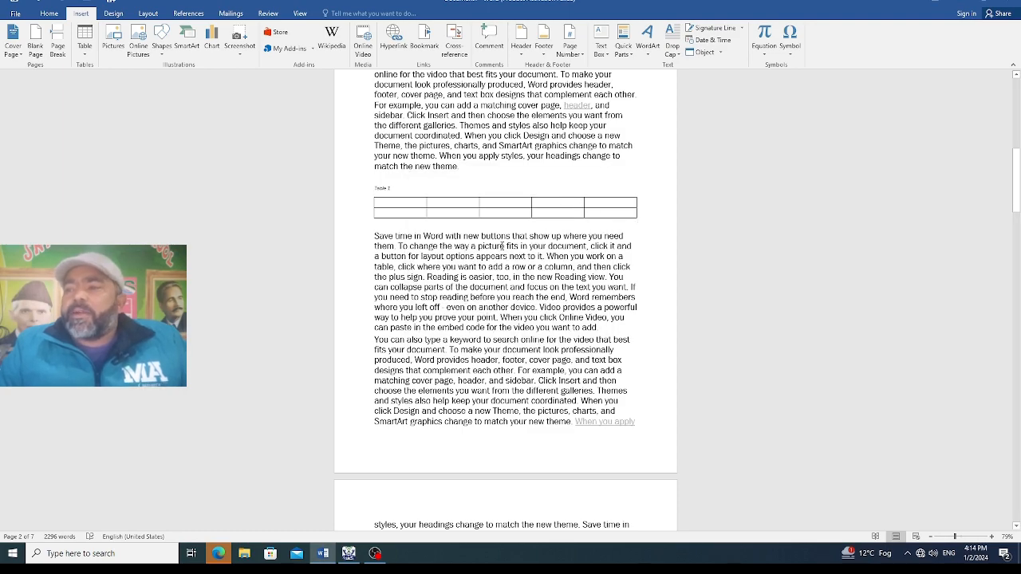
Add a bookmark named "friday" on page 4, at the end of the paragraph closing with "then click the plus sign."
scroll(524, 246, down, 15)
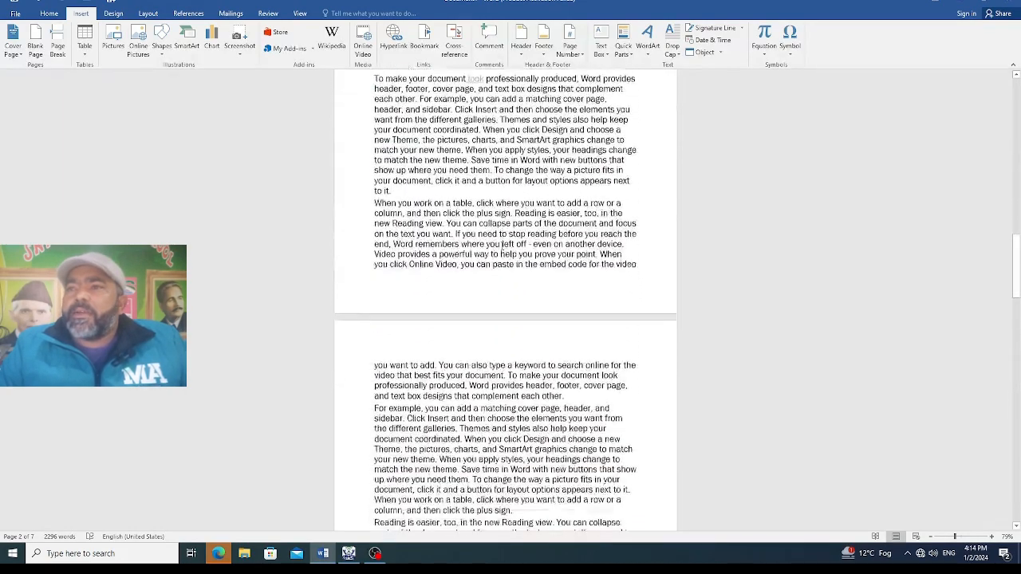
scroll(502, 248, down, 5)
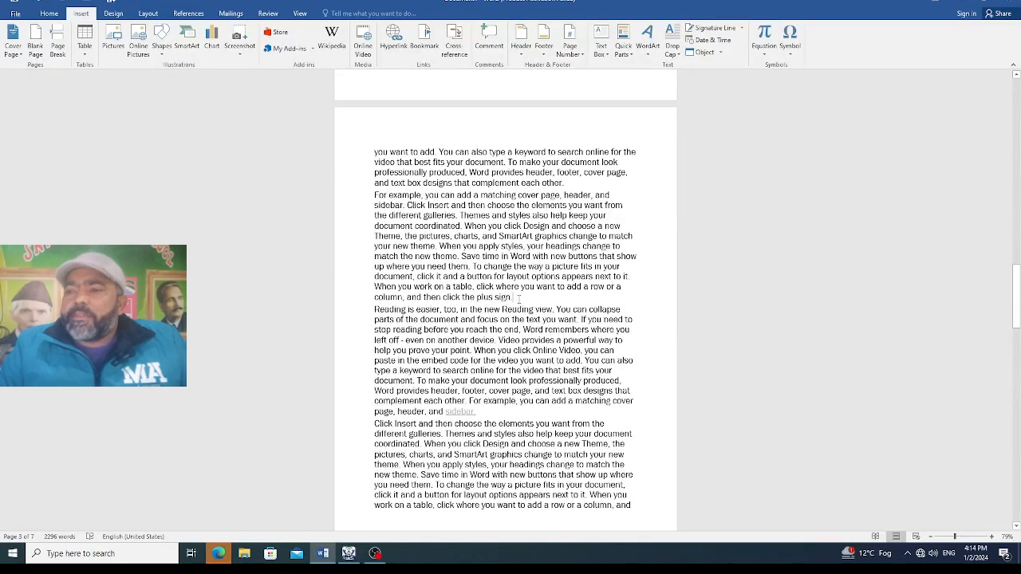
click(518, 298)
click(424, 38)
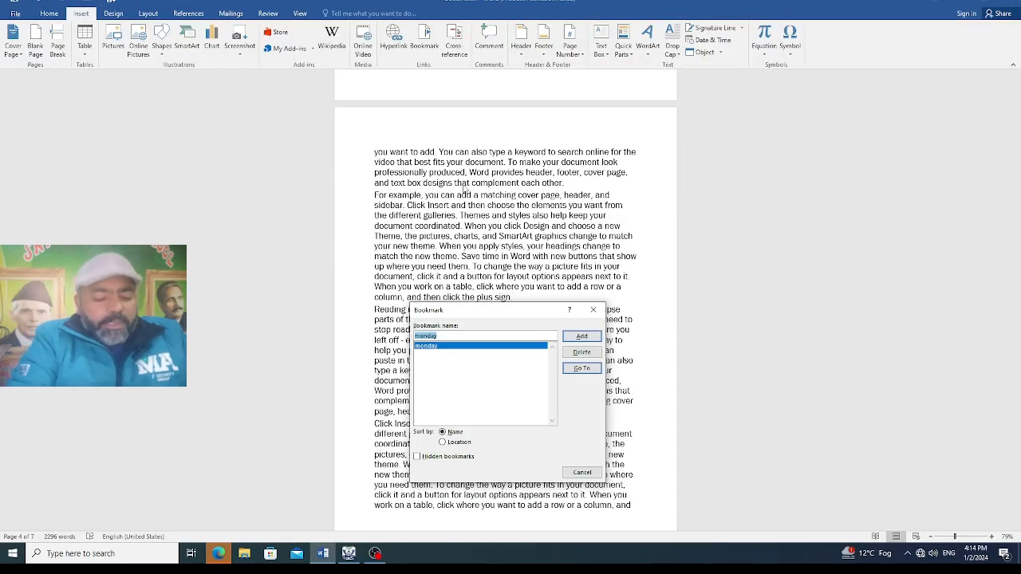
click(445, 336)
key(BackSpace)
key(BackSpace)
key(BackSpace)
key(BackSpace)
key(BackSpace)
key(BackSpace)
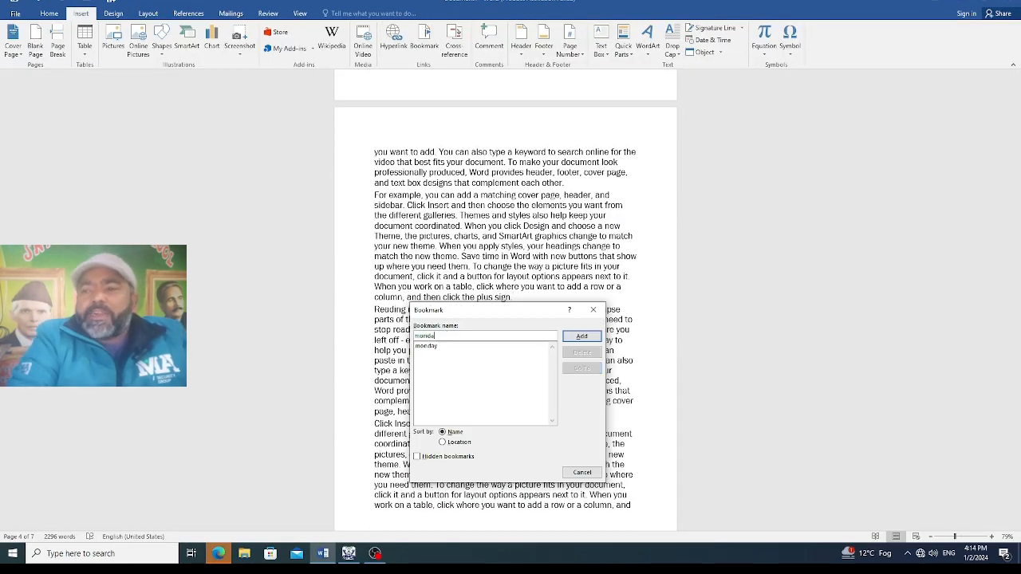
text(fri)
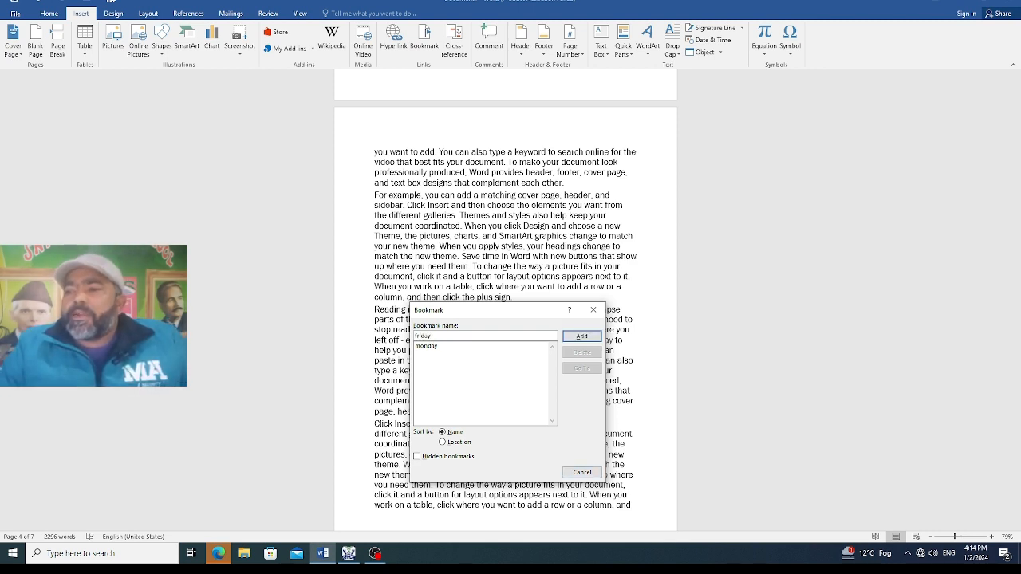
click(581, 337)
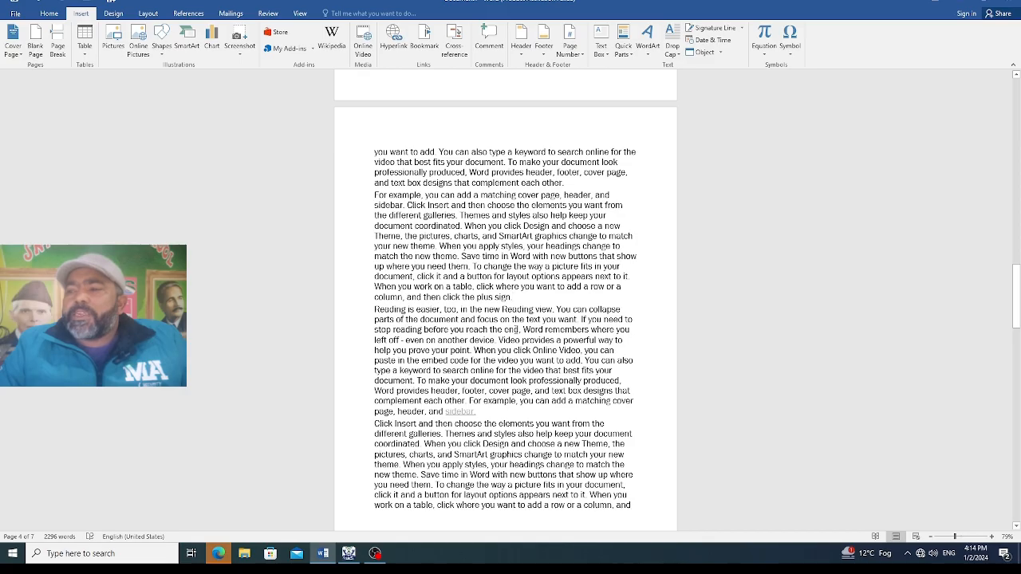
Add a bookmark named "sunday" at the end of the last paragraph on page 6, after "prove your point."
scroll(516, 329, down, 15)
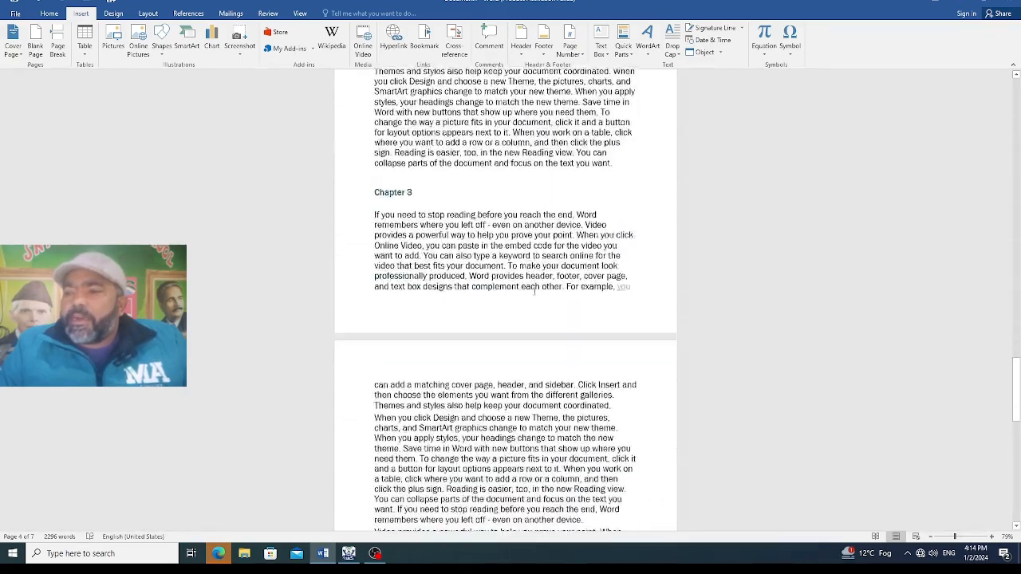
scroll(534, 291, down, 15)
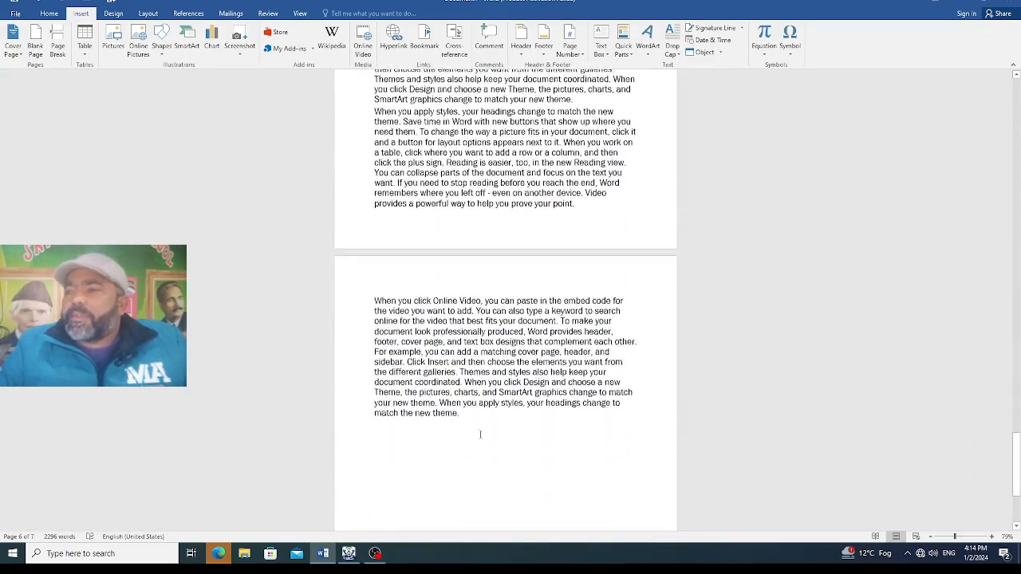
scroll(474, 390, down, 3)
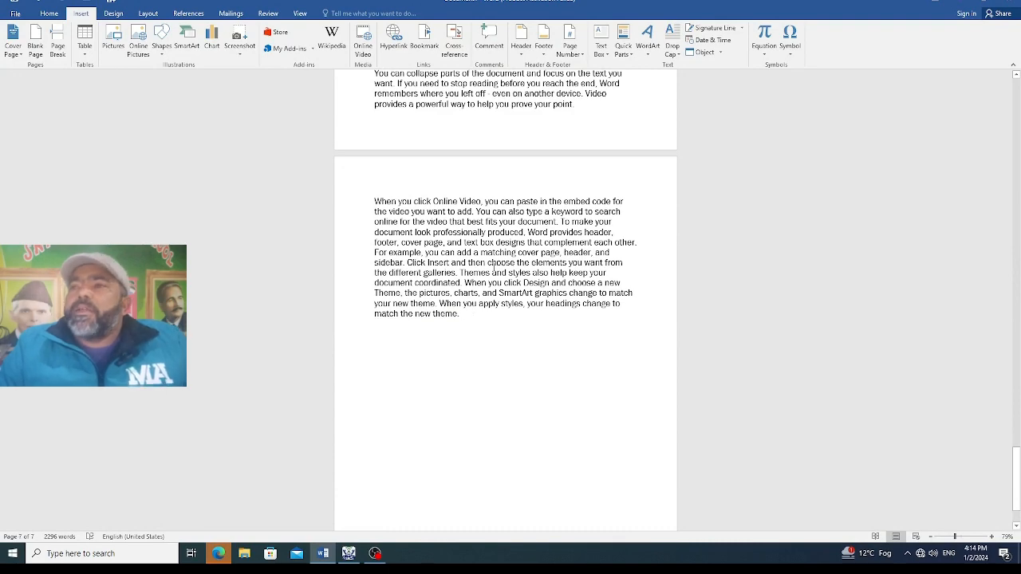
scroll(494, 267, up, 3)
scroll(580, 204, up, 3)
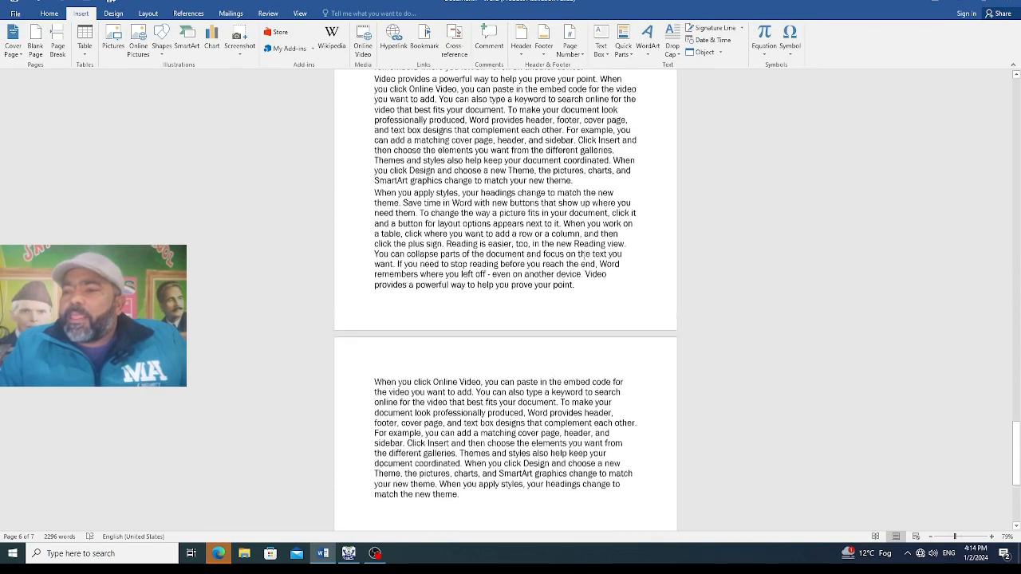
click(425, 40)
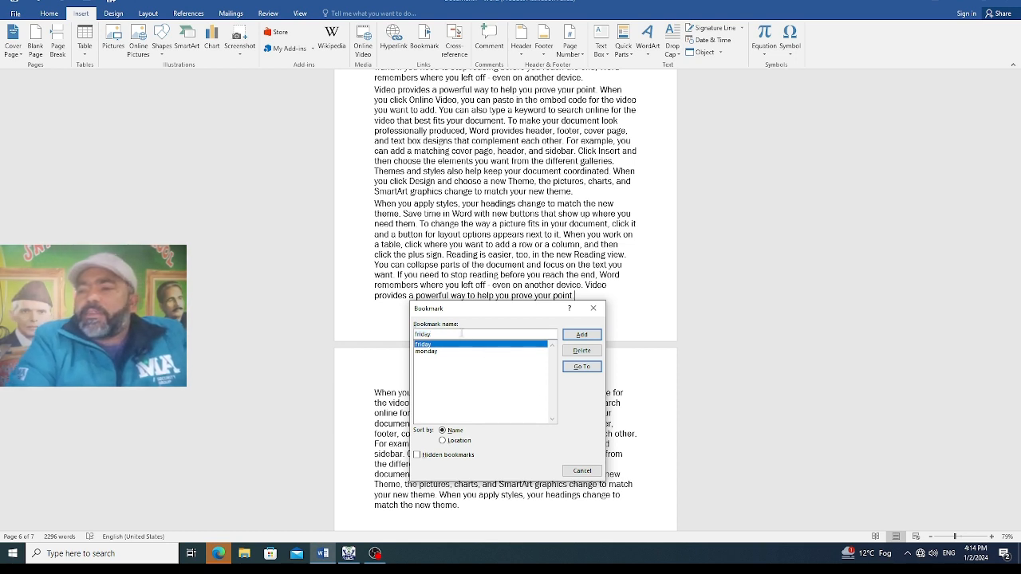
key(BackSpace)
key(BackSpace)
key(BackSpace)
key(BackSpace)
key(BackSpace)
key(BackSpace)
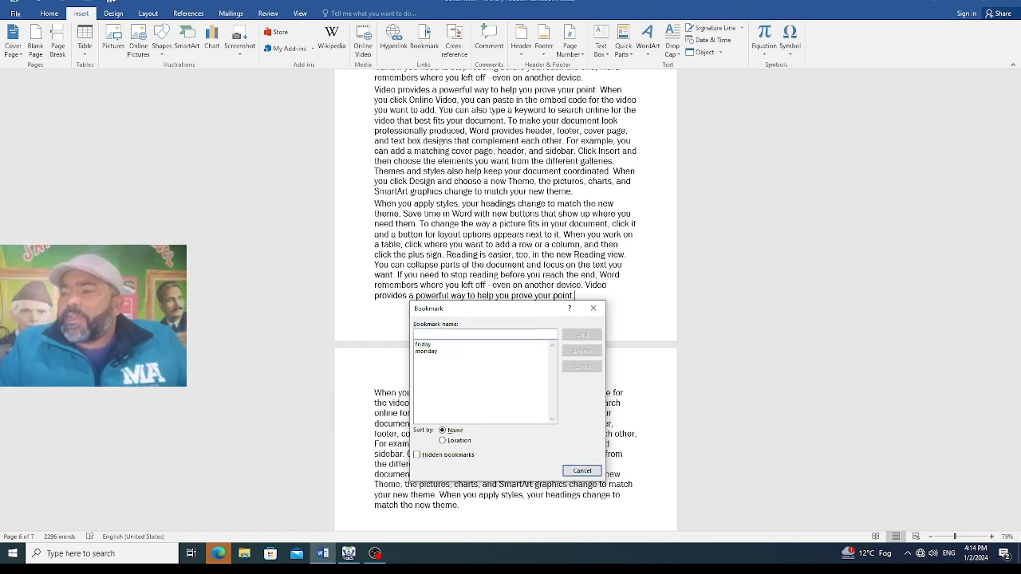
text(sunday)
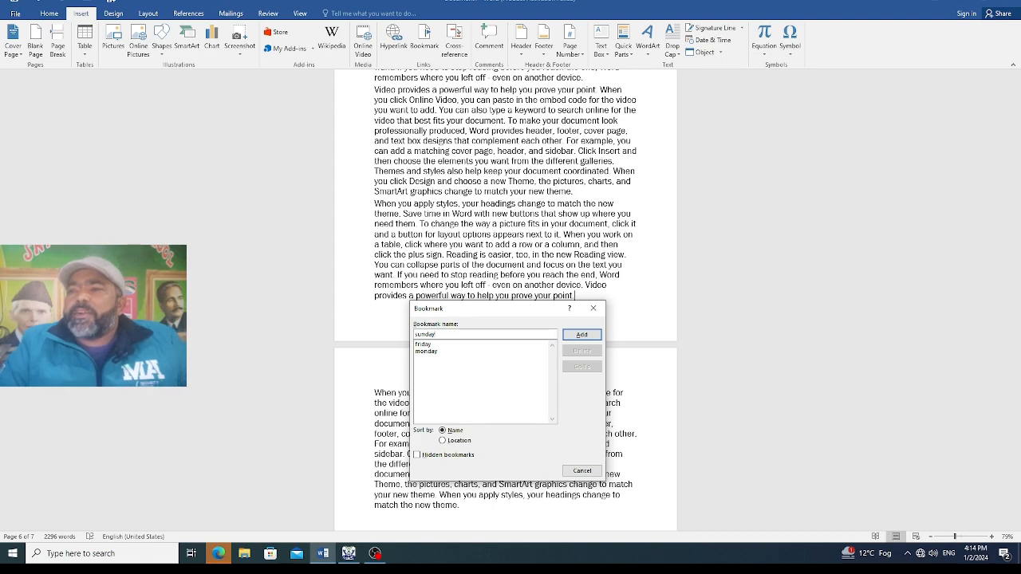
click(581, 334)
Return to Chapter 1 on page 1 and jump from there to the "monday" bookmark to test it
scroll(590, 334, up, 2)
scroll(513, 360, up, 10)
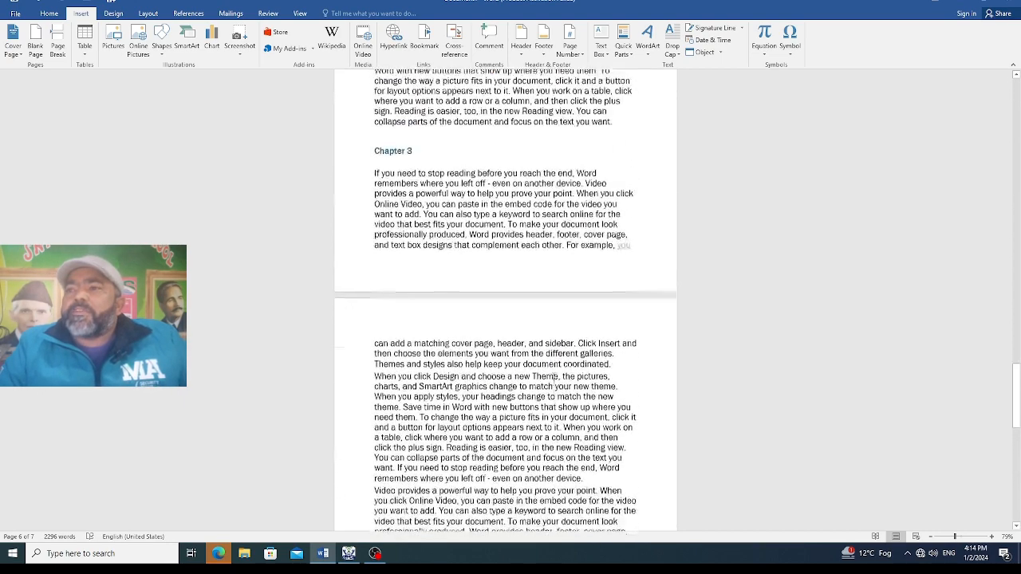
scroll(513, 360, up, 10)
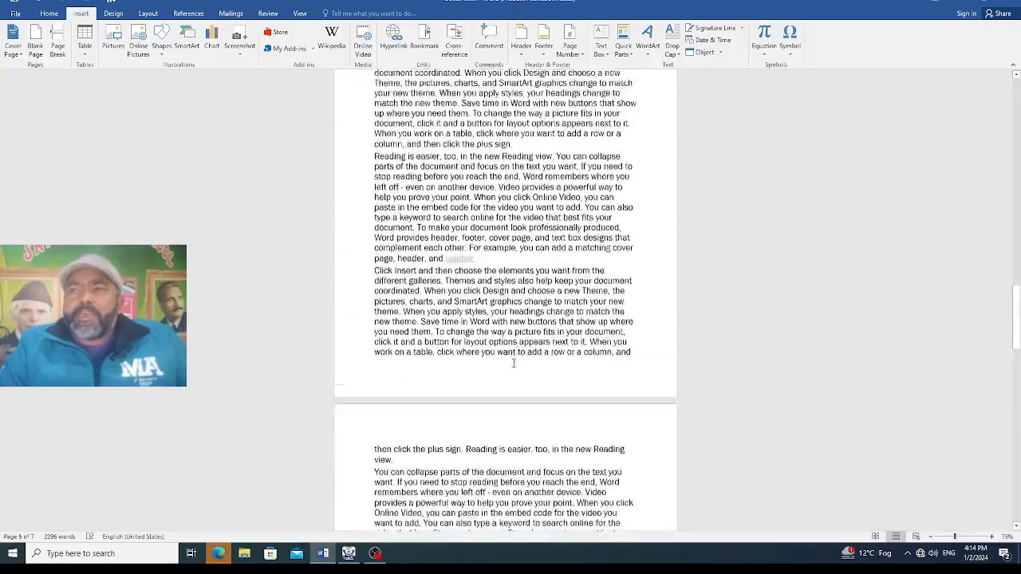
scroll(505, 360, up, 10)
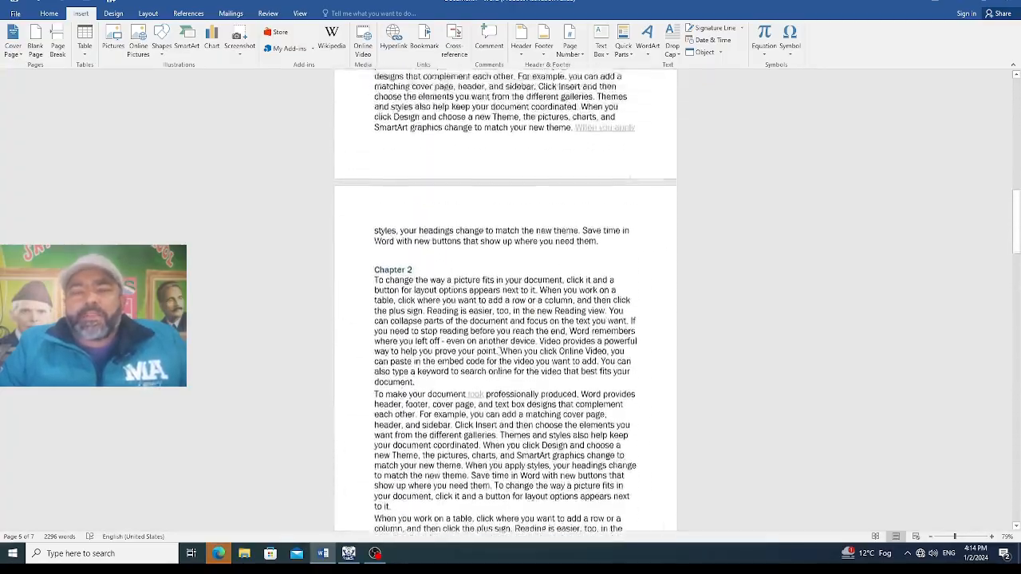
scroll(503, 360, up, 10)
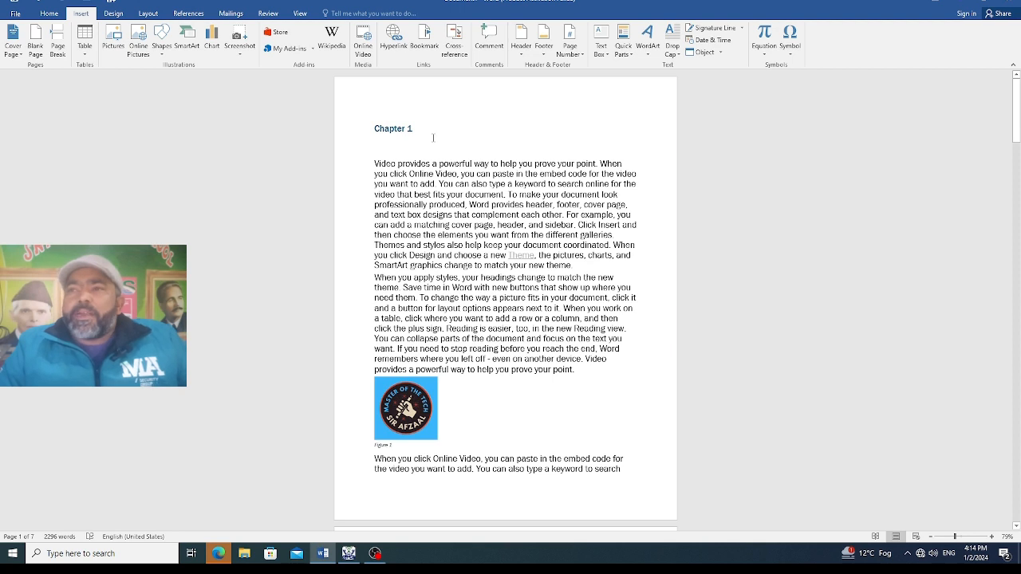
click(426, 46)
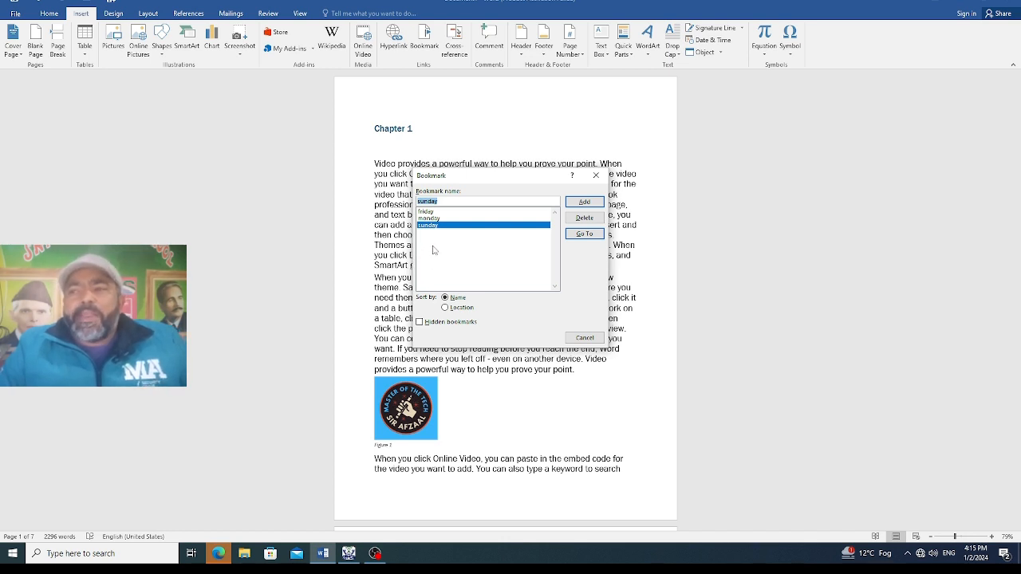
click(437, 219)
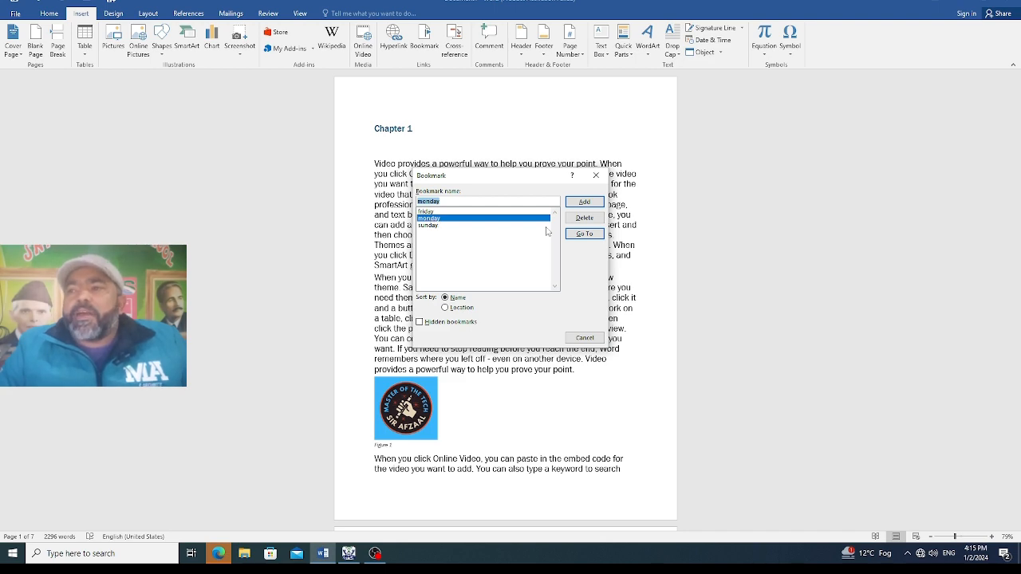
click(577, 236)
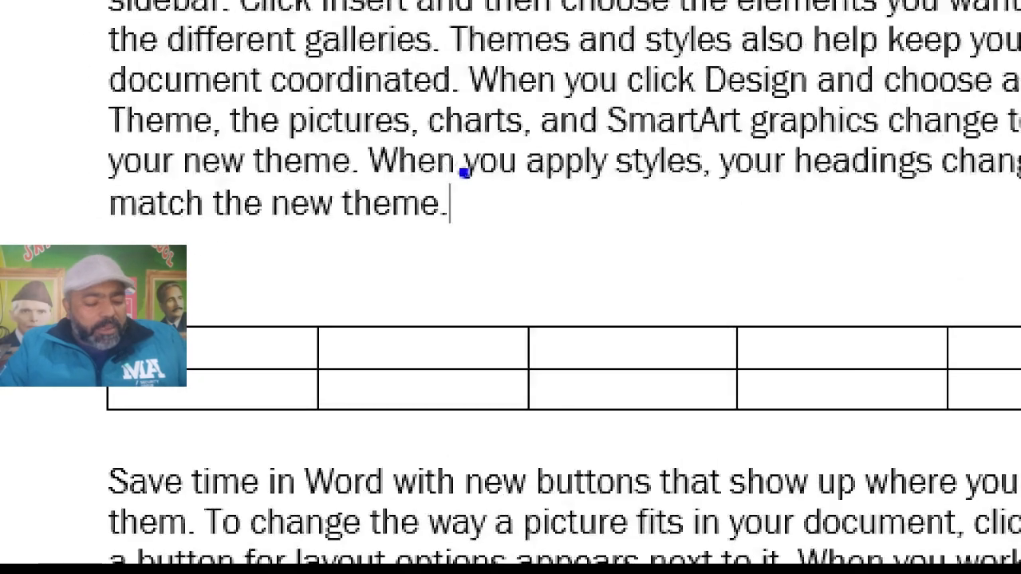
drag(457, 168, 441, 194)
mouse_move(377, 259)
mouse_down()
mouse_move(496, 121)
mouse_move(387, 174)
mouse_up()
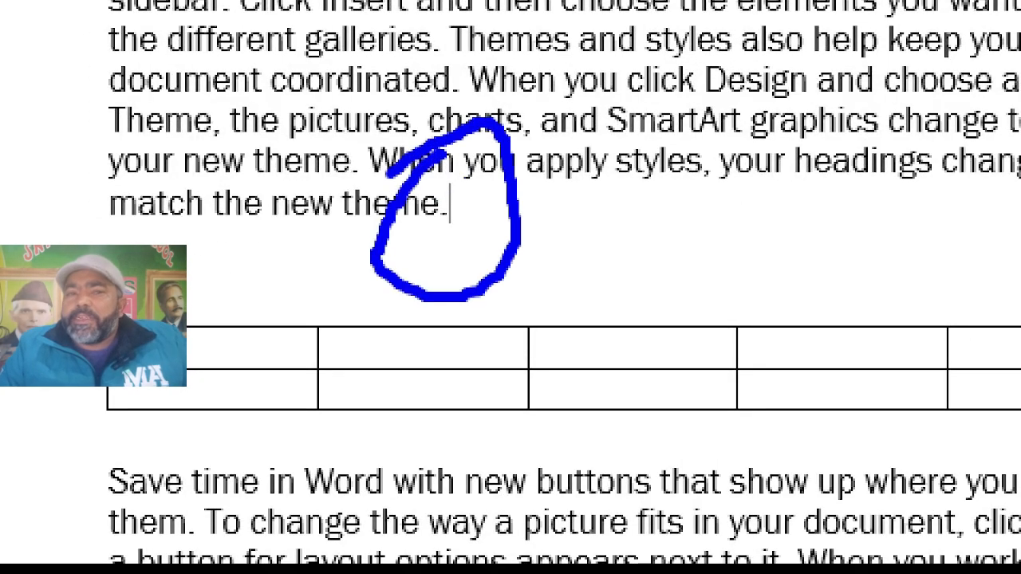
click(549, 279)
key(Escape)
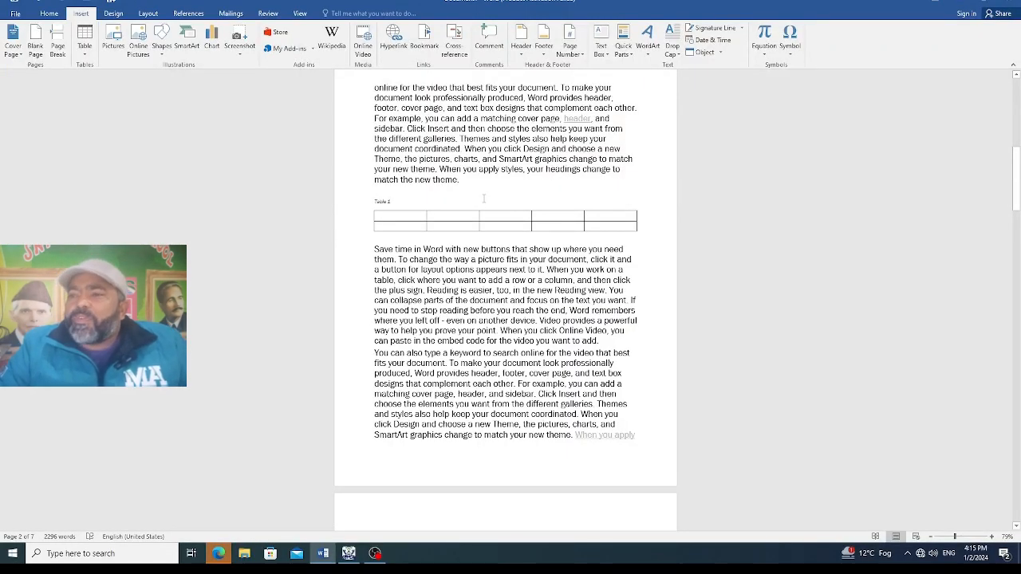
Jump to the "friday" bookmark to test it, and close the bookmark settings
click(424, 38)
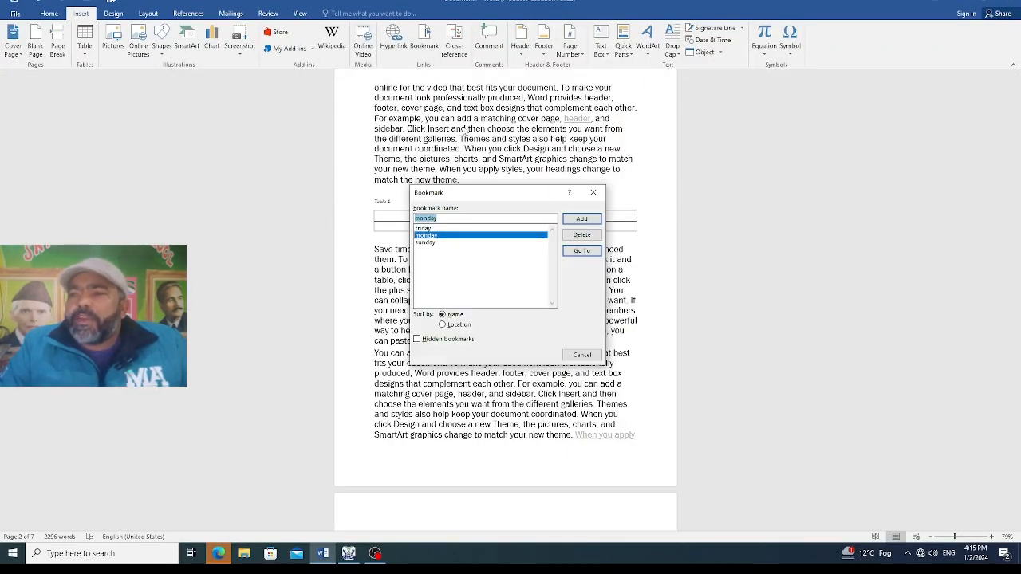
click(437, 229)
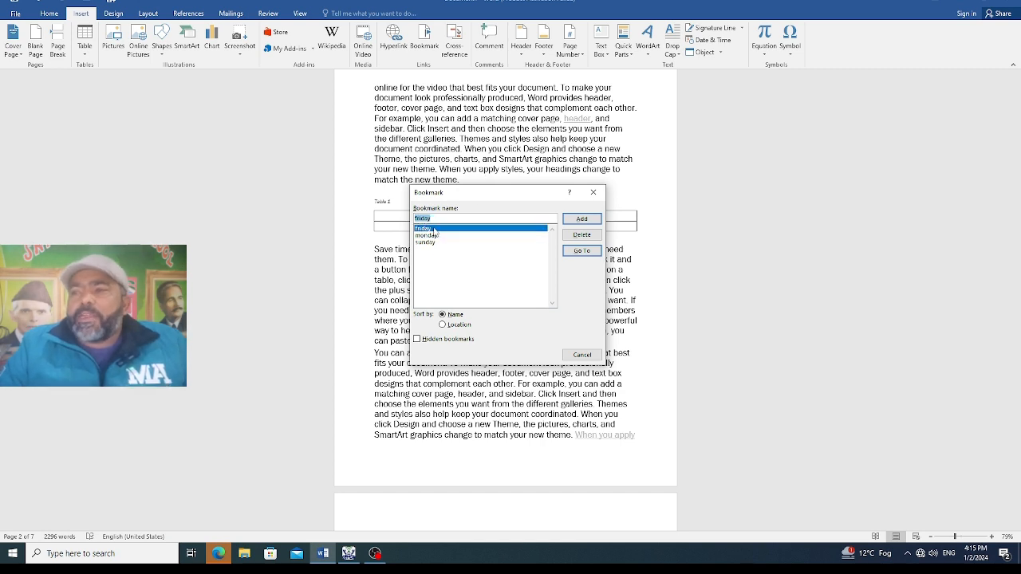
click(576, 254)
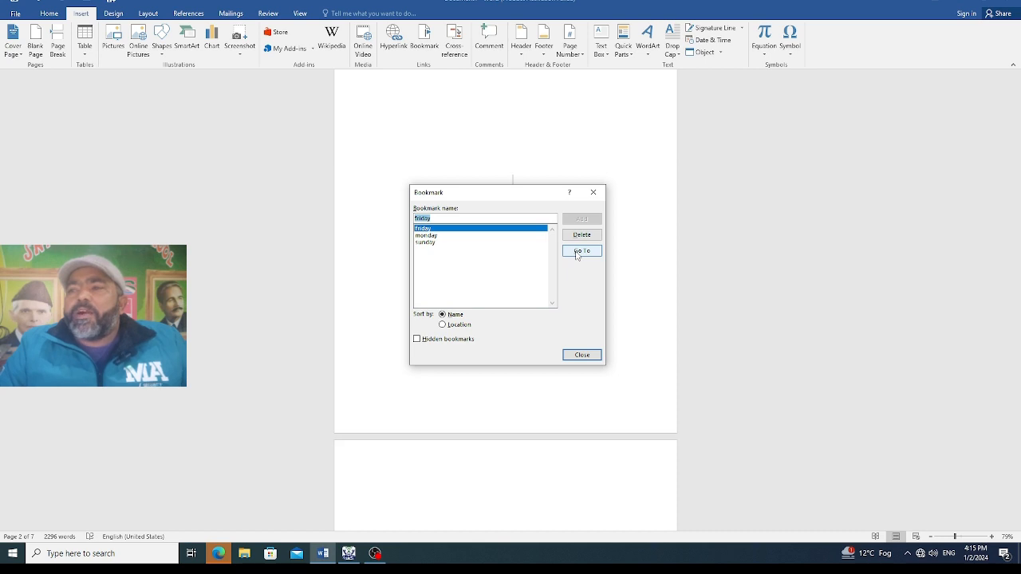
click(590, 353)
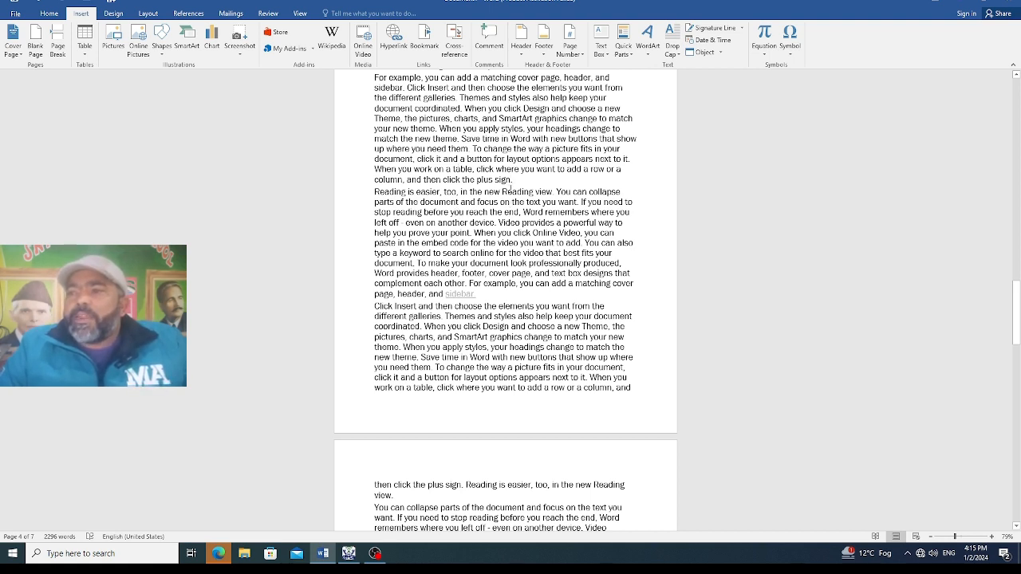
Insert a hyperlink to the "monday" bookmark at the end of the page 4 paragraph closing with "then click the plus sign."
drag(512, 179, 476, 180)
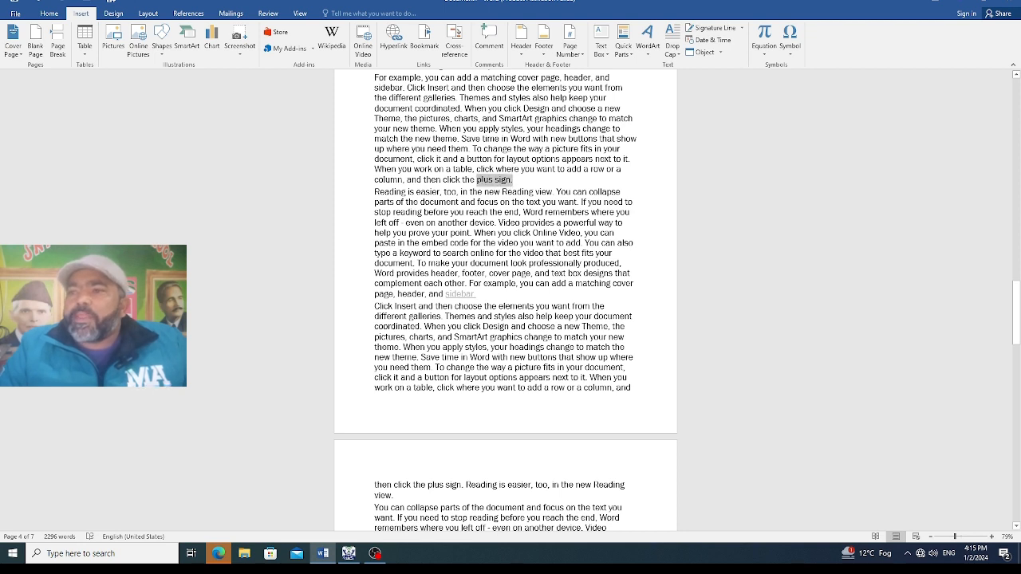
click(392, 44)
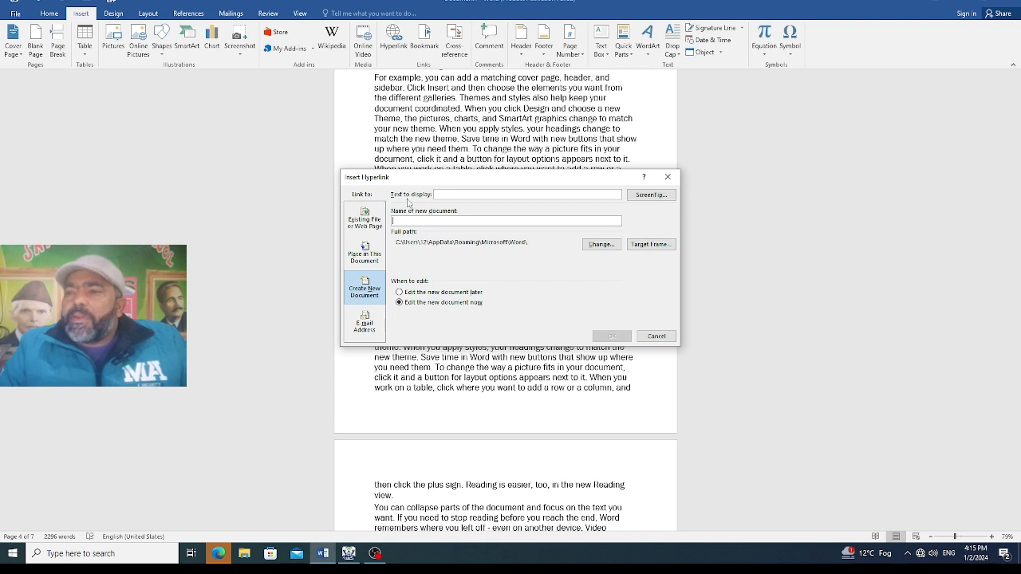
click(371, 226)
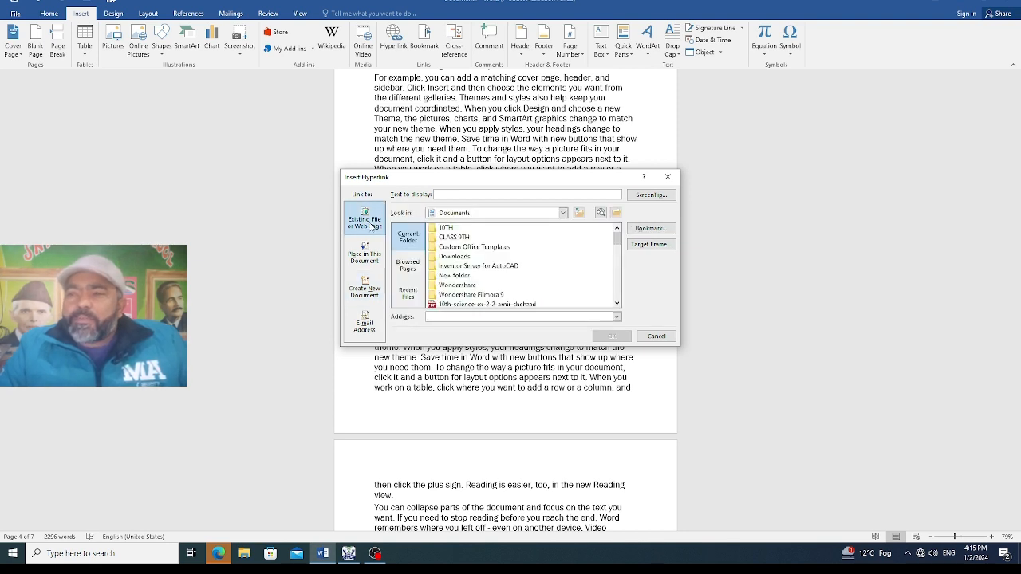
click(371, 256)
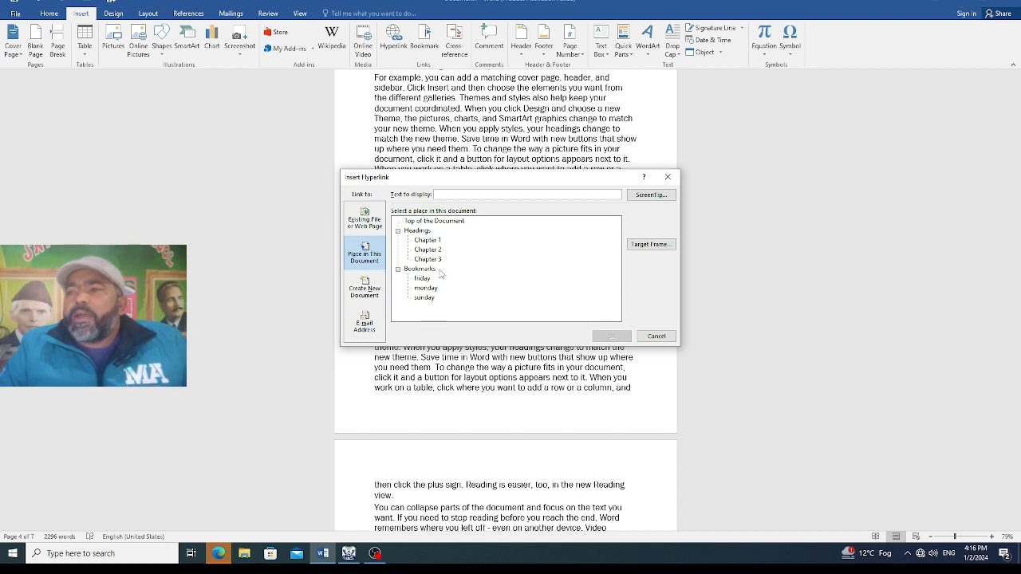
click(421, 288)
click(611, 336)
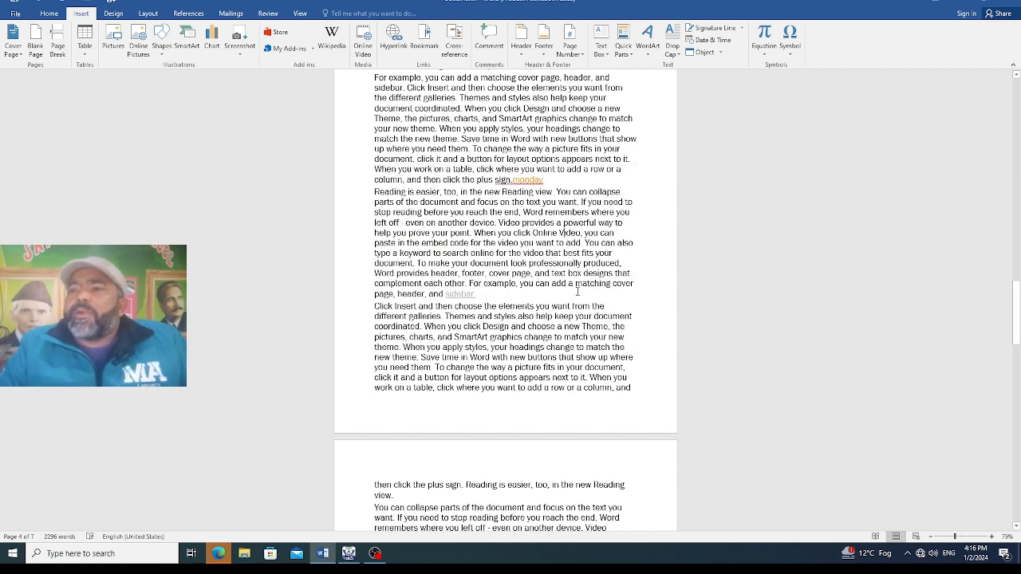
Follow the "monday" link on page 4 to test it, and return to the Chapter 1 heading on page 1
ctrl+click(533, 181)
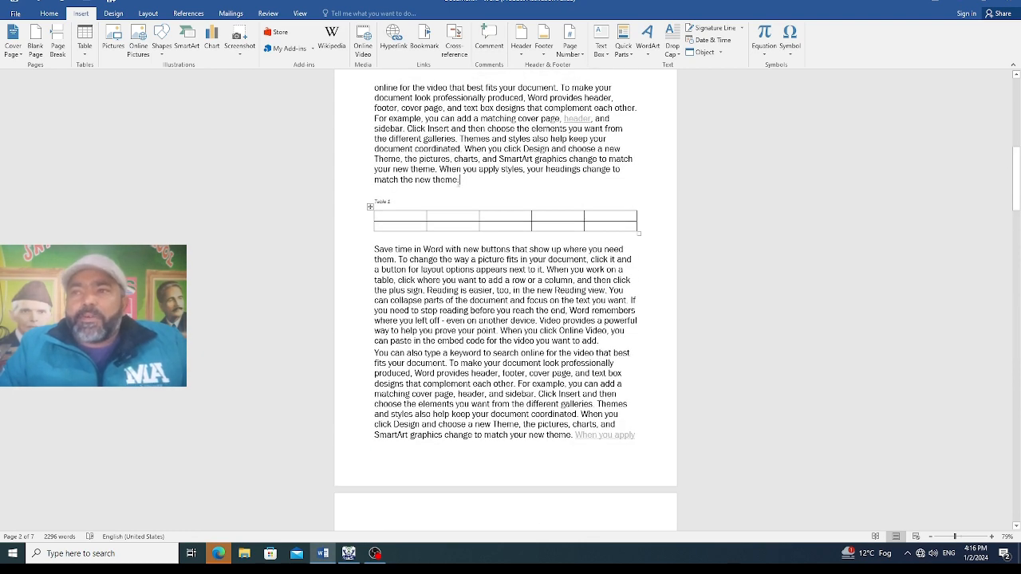
click(465, 180)
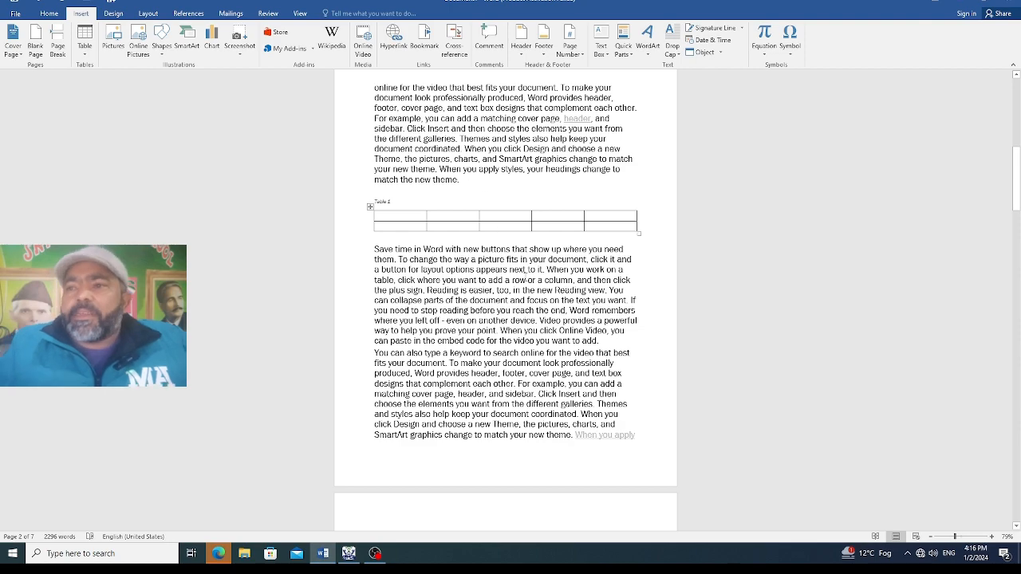
scroll(468, 180, up, 2)
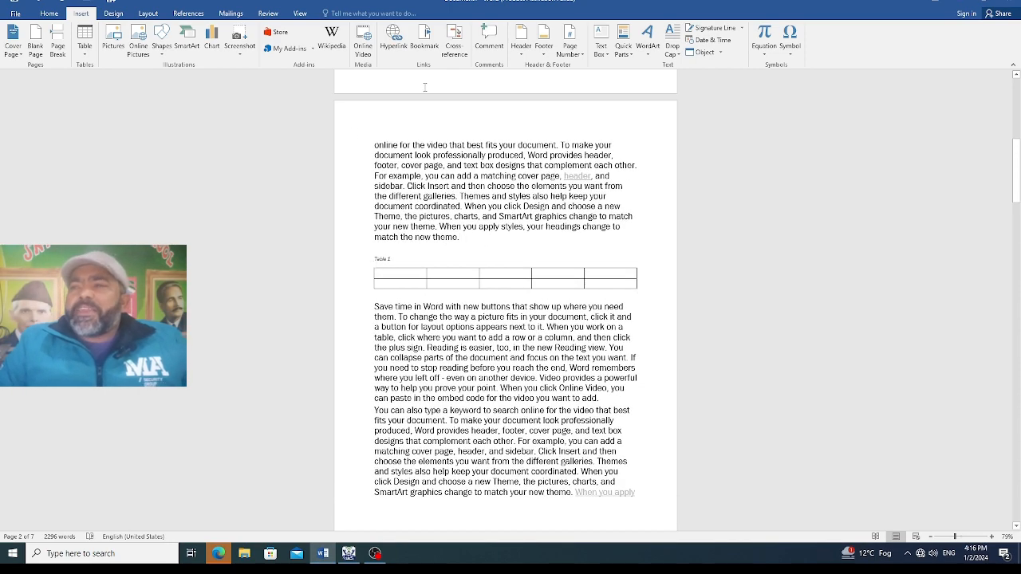
scroll(515, 252, up, 10)
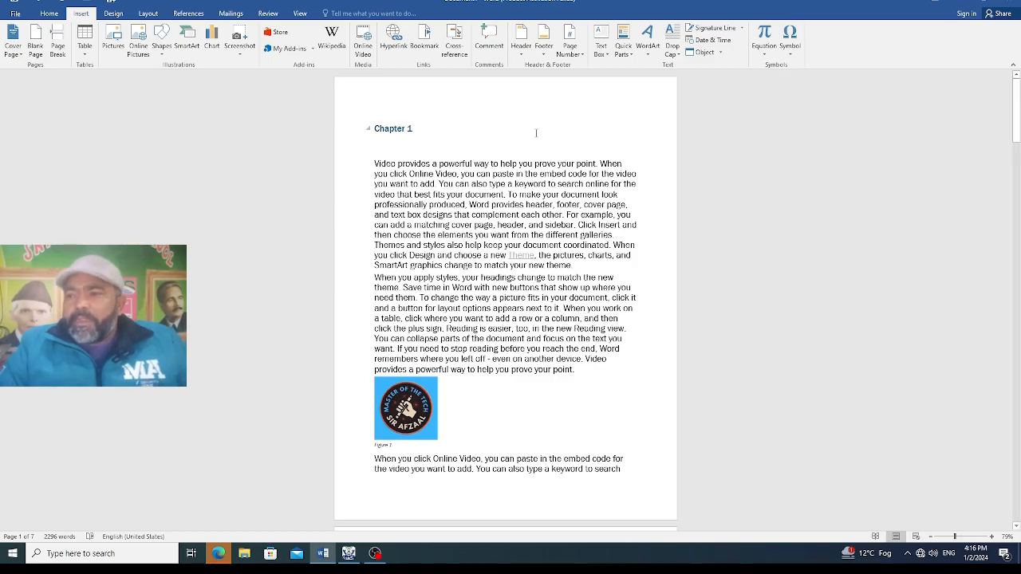
Replace the word "online" in Chapter 3's first paragraph with a hyperlinked cross-reference to the entire caption of Table 1
scroll(524, 182, down, 15)
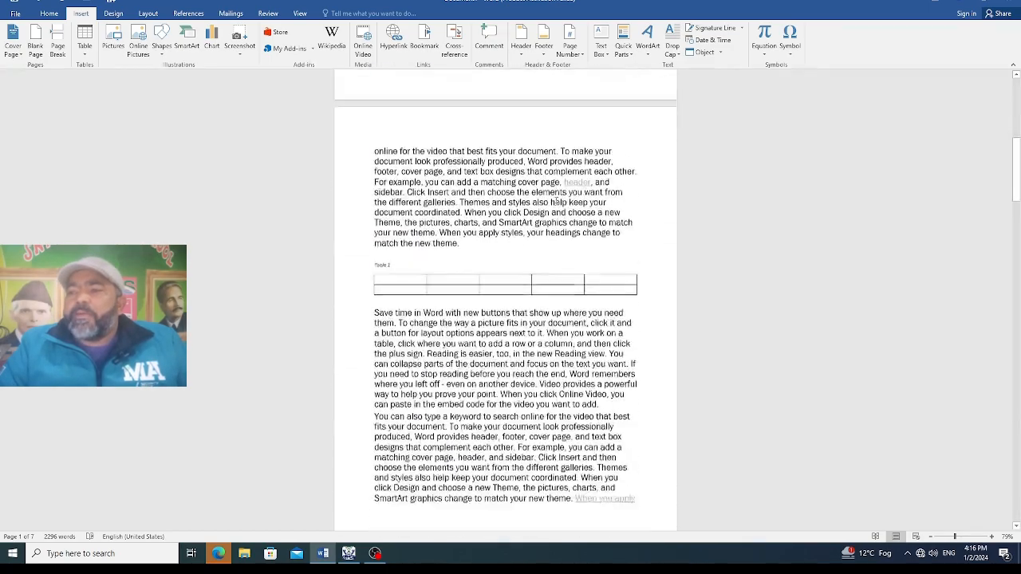
scroll(506, 303, down, 15)
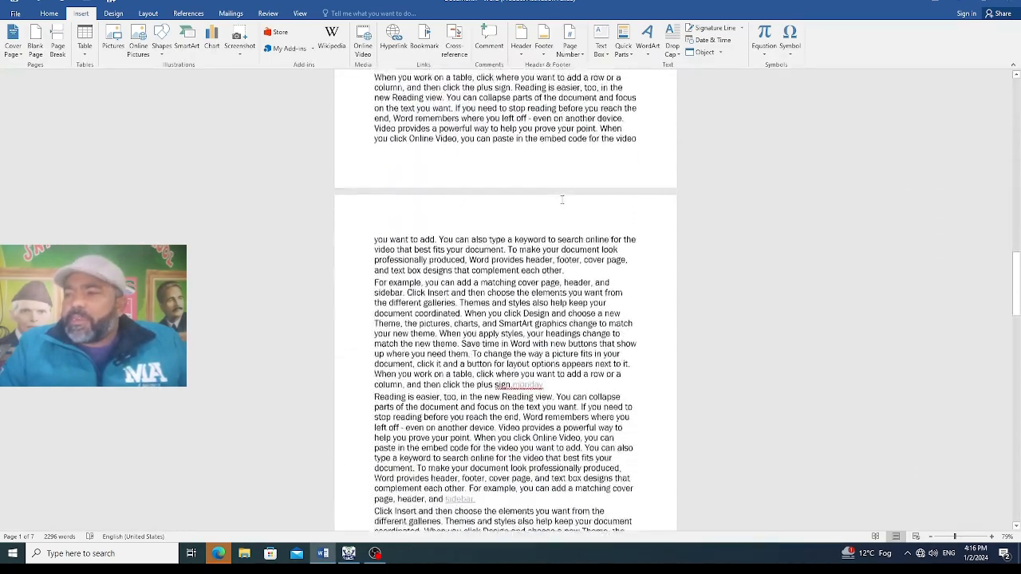
scroll(480, 215, down, 15)
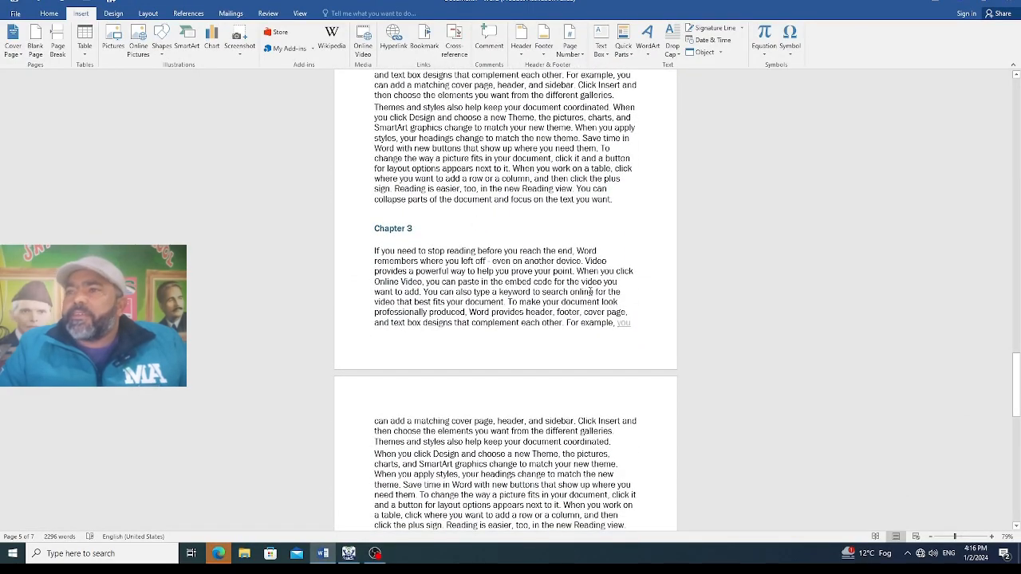
drag(594, 292, 569, 292)
click(455, 40)
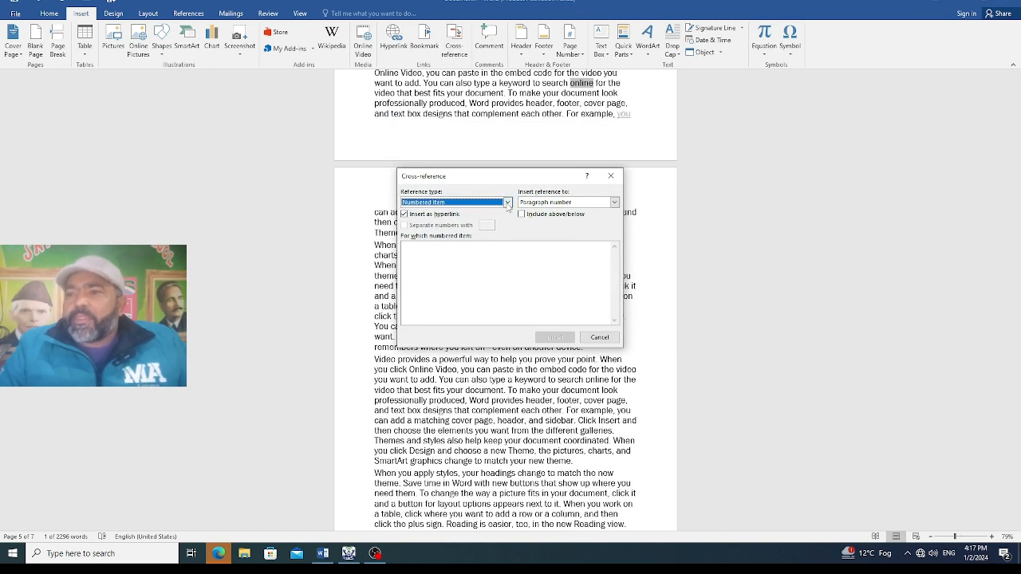
click(507, 203)
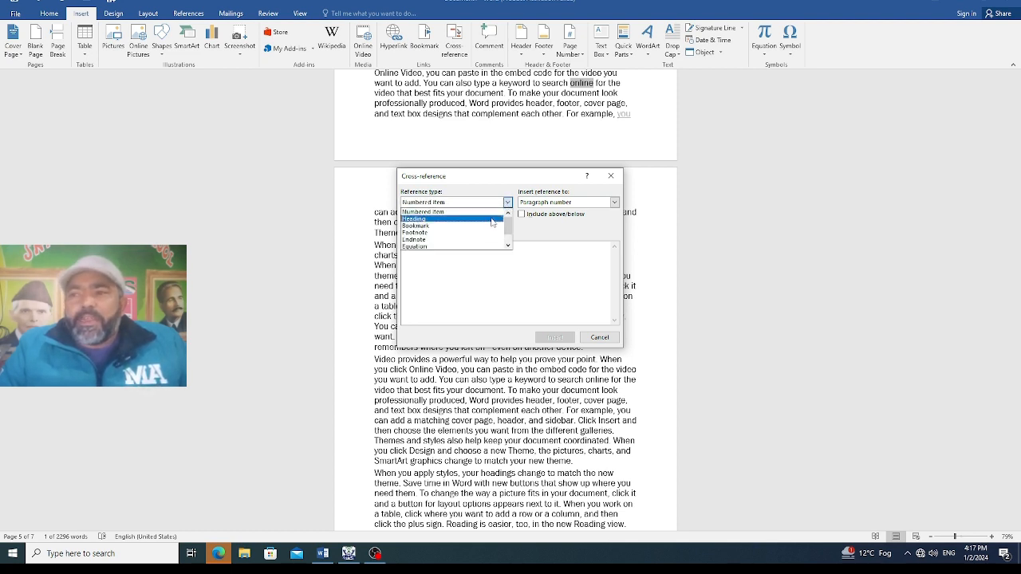
mouse_move(508, 229)
mouse_down()
mouse_move(507, 240)
mouse_move(511, 225)
mouse_up()
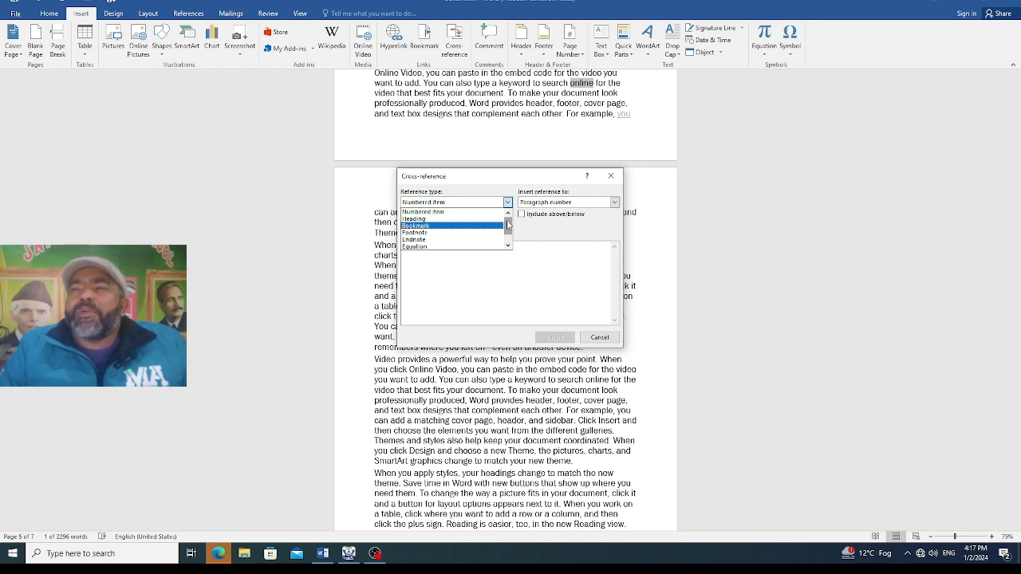
drag(506, 229, 507, 240)
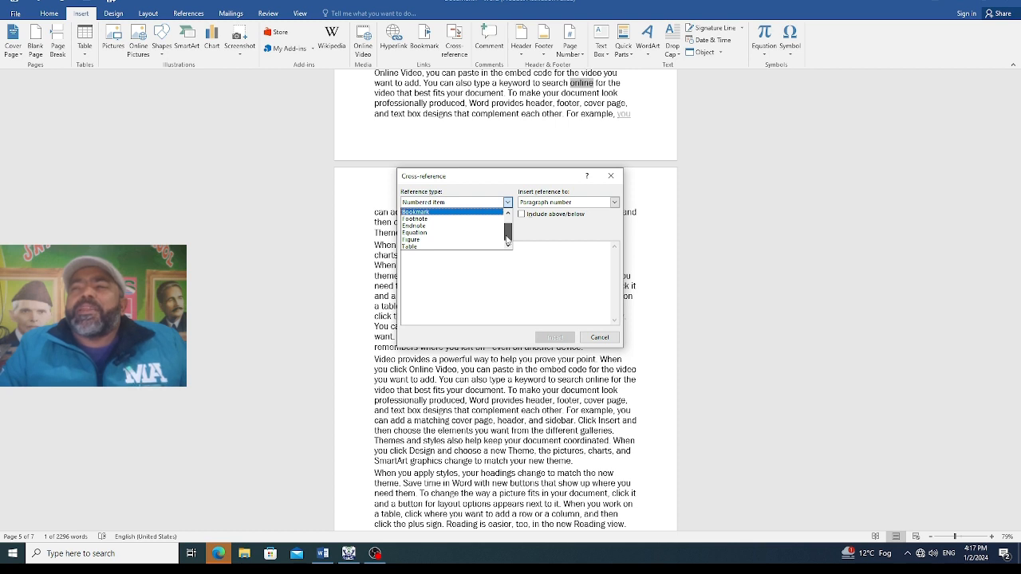
click(435, 247)
click(540, 338)
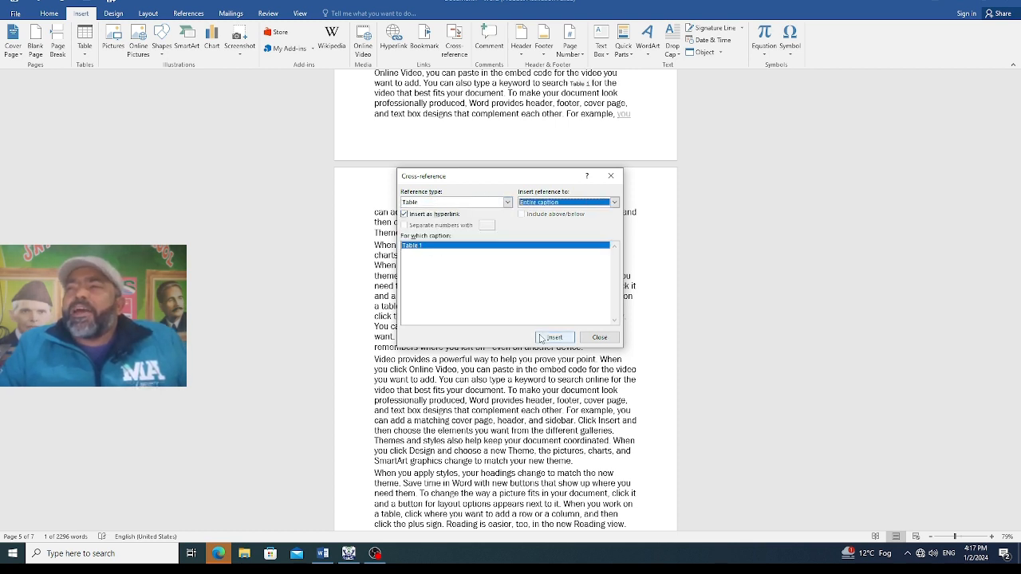
click(600, 337)
Follow the "you" link at the end of page 5 to test it, and place the cursor below the Chapter 1 heading
scroll(571, 311, up, 3)
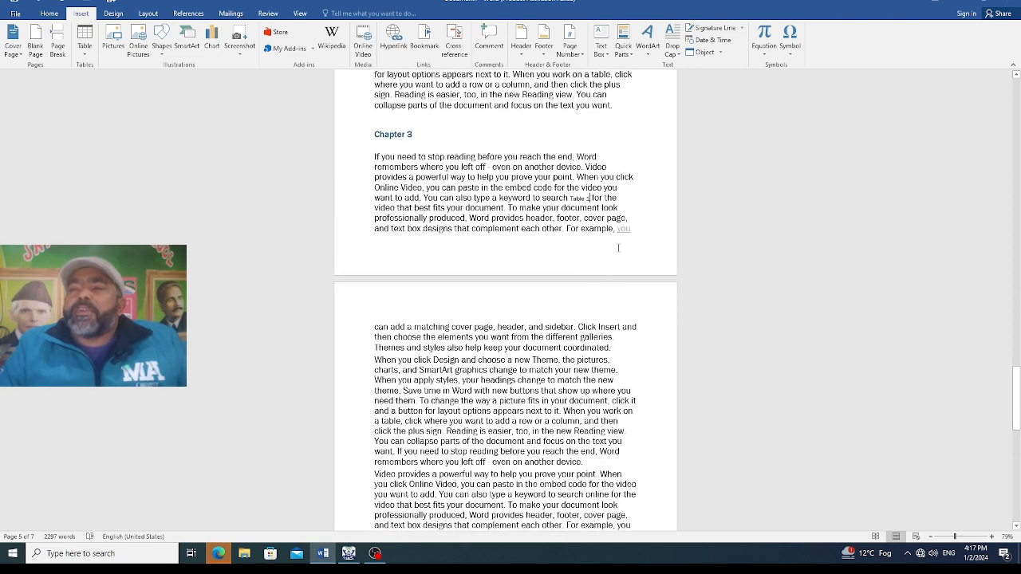
ctrl+click(623, 230)
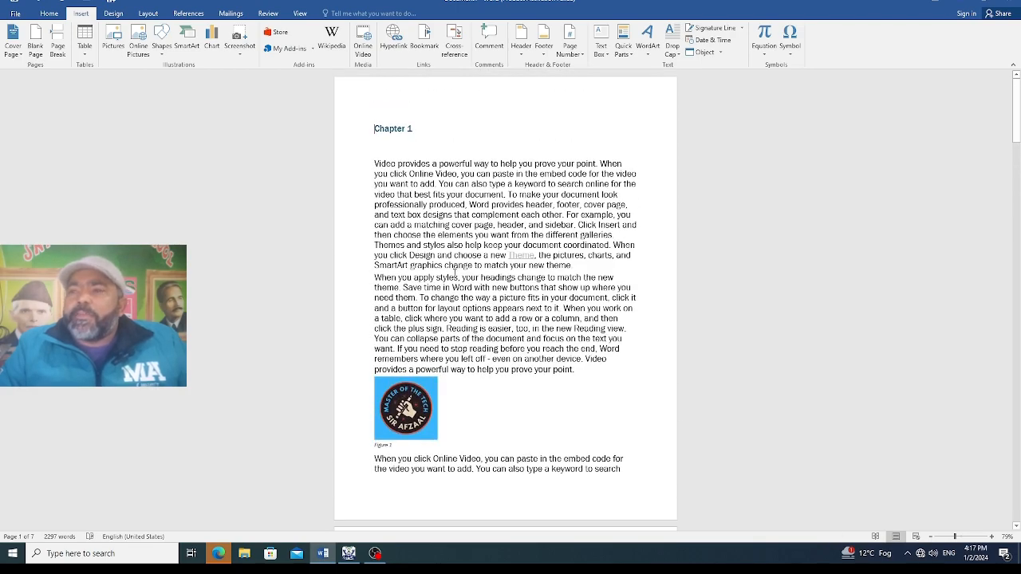
scroll(455, 273, down, 15)
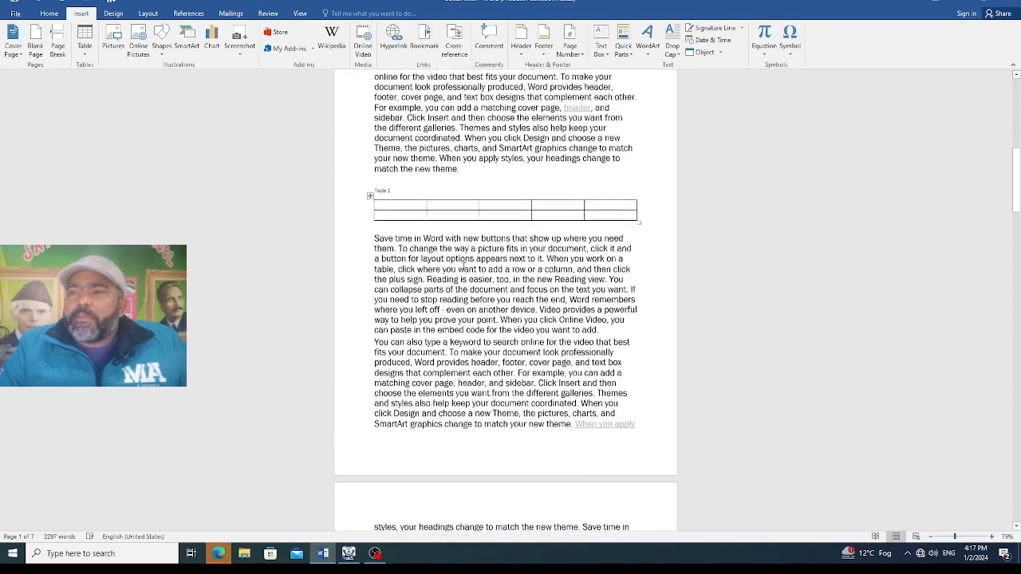
scroll(462, 267, up, 12)
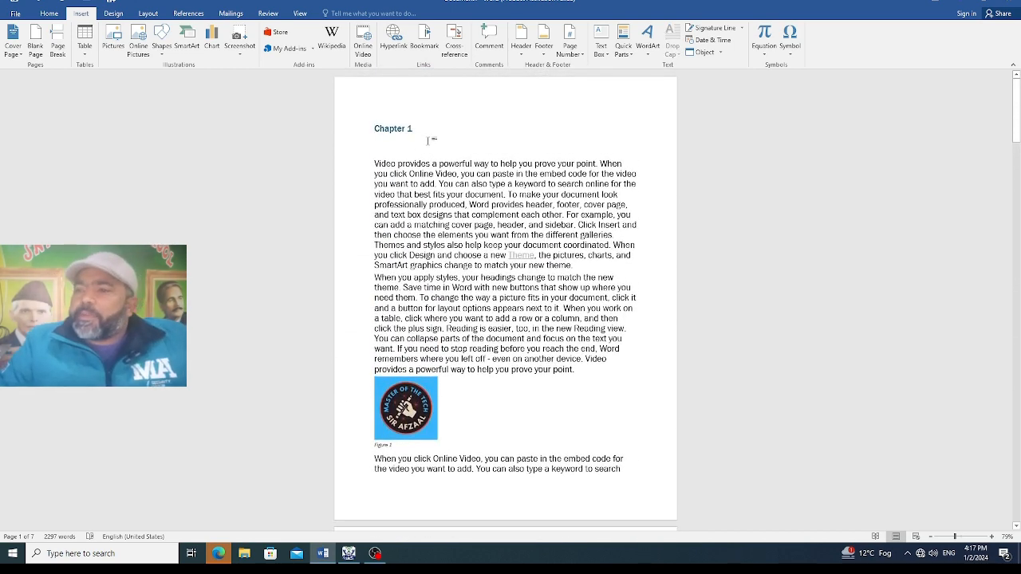
click(428, 140)
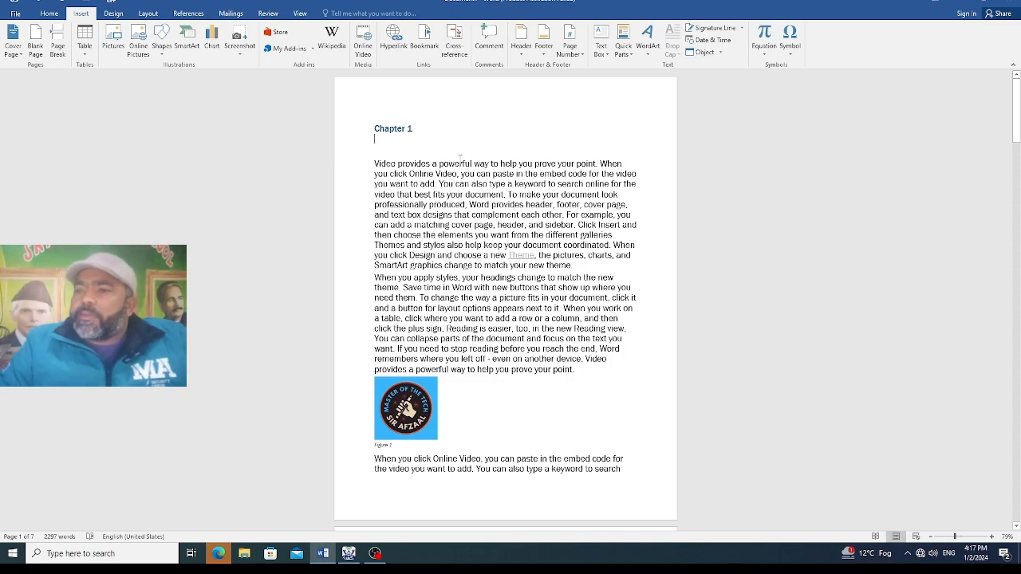
Add "table" after "appears next to it." on page 3 and replace it with a hyperlinked cross-reference to Table 1's entire caption
scroll(524, 191, down, 10)
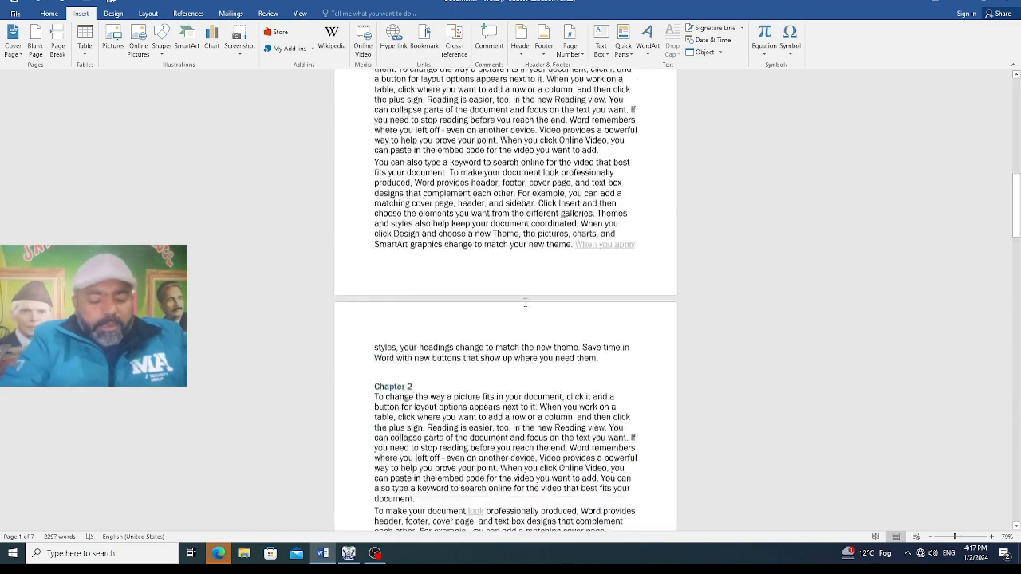
scroll(526, 299, down, 3)
click(453, 303)
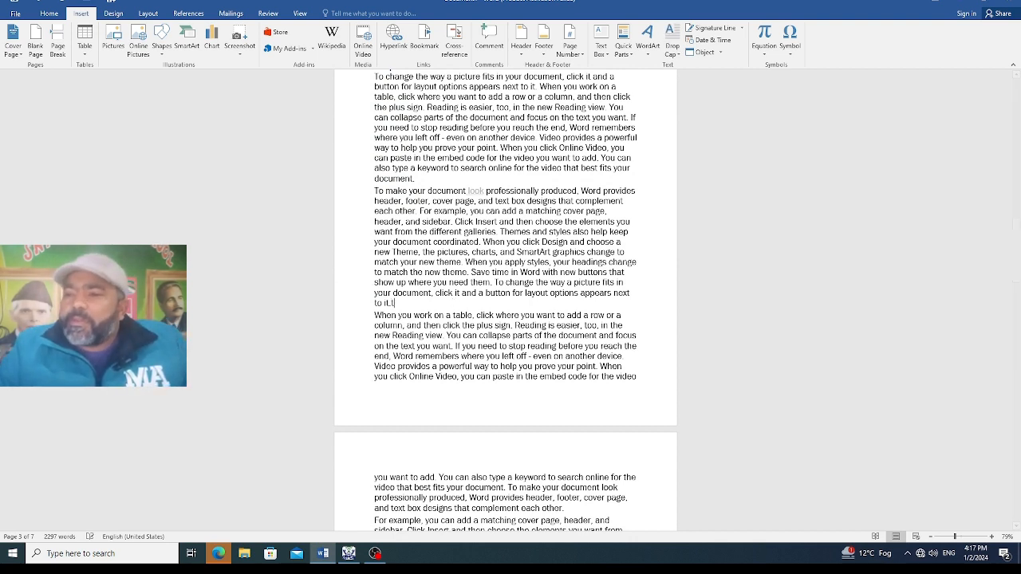
text(table)
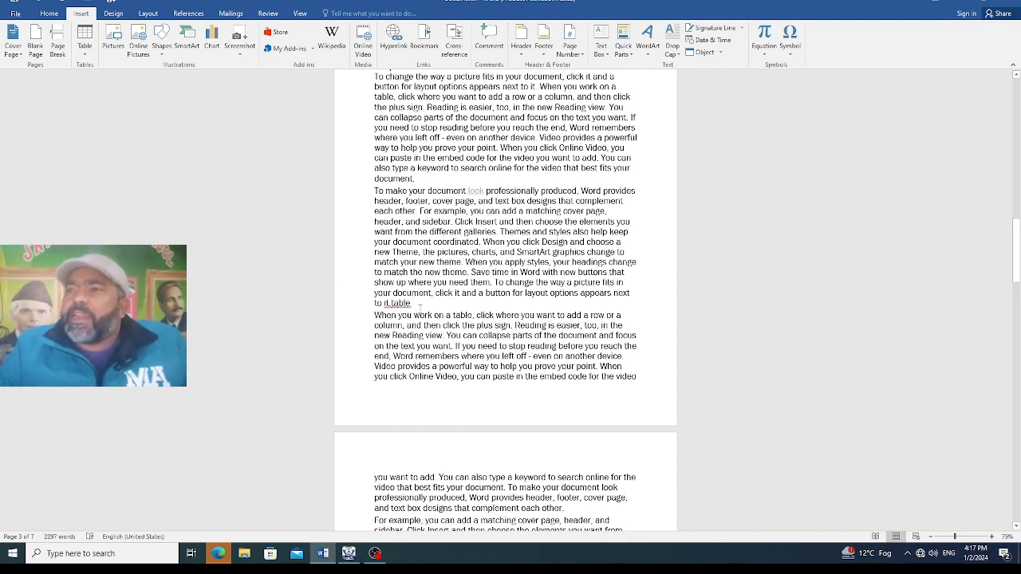
drag(414, 303, 392, 306)
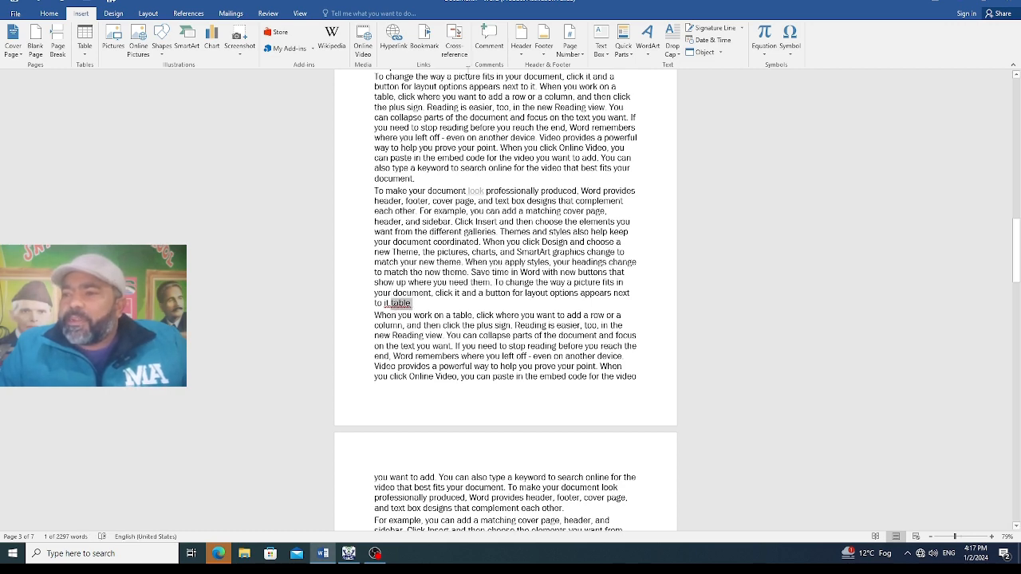
click(454, 48)
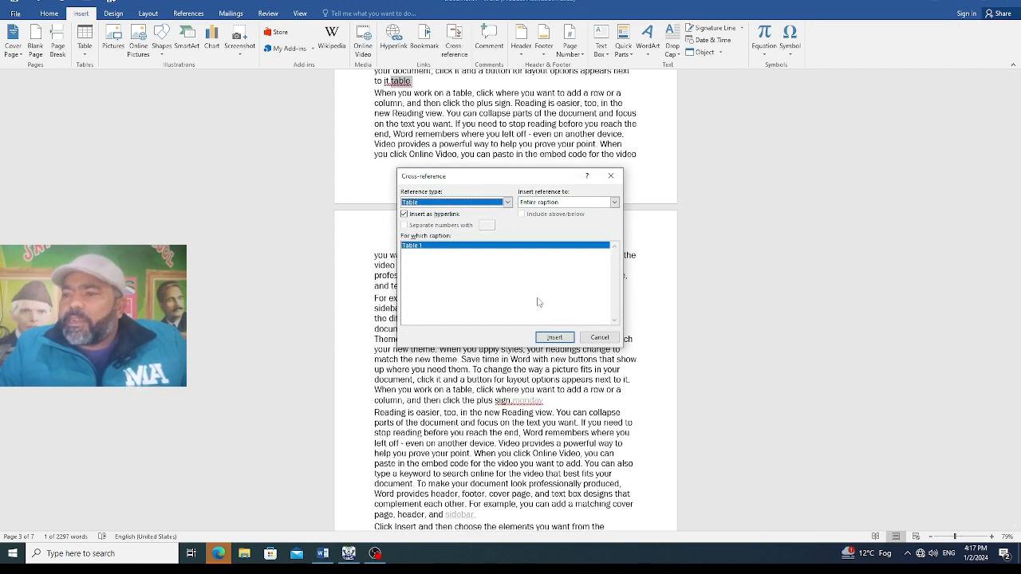
click(548, 339)
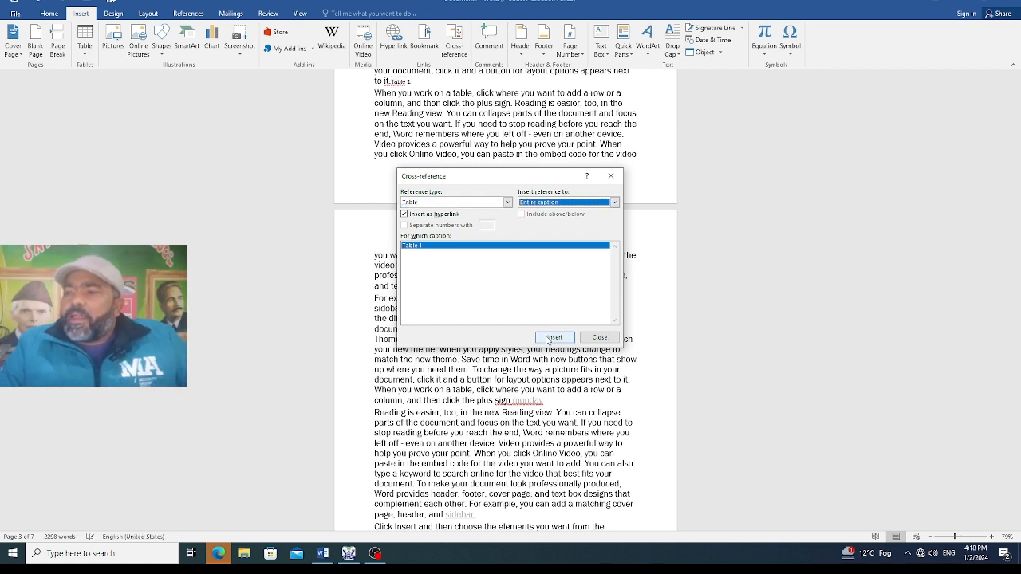
click(590, 341)
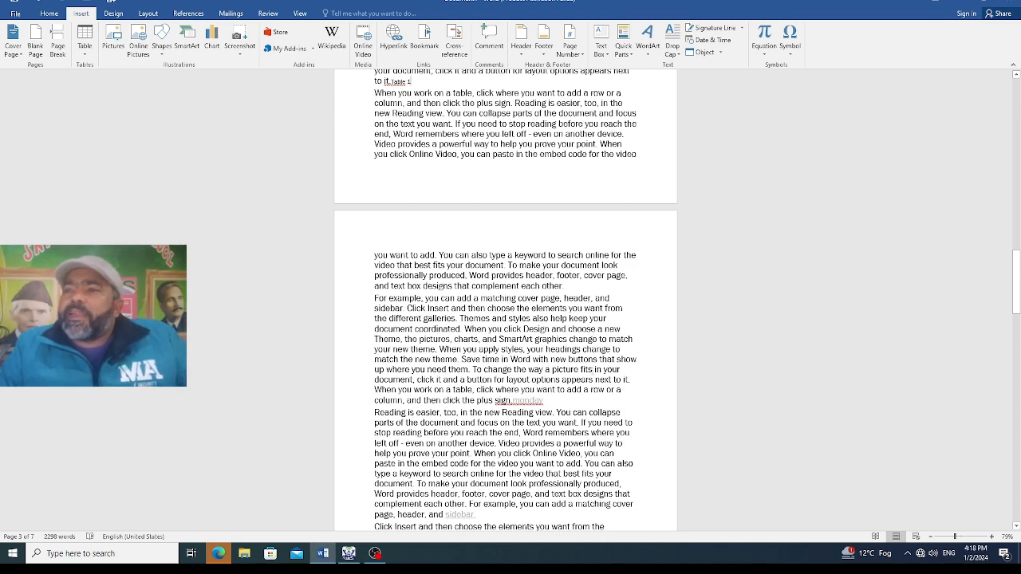
Follow the Table 1 cross-reference on page 3 to test it, and view the captioned table on page 2
scroll(567, 224, up, 3)
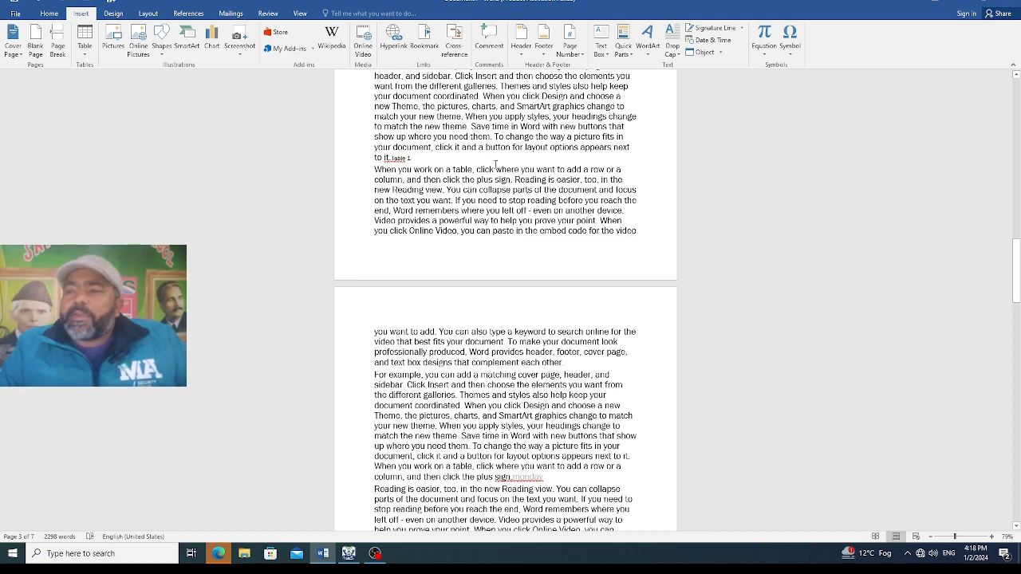
scroll(489, 182, up, 3)
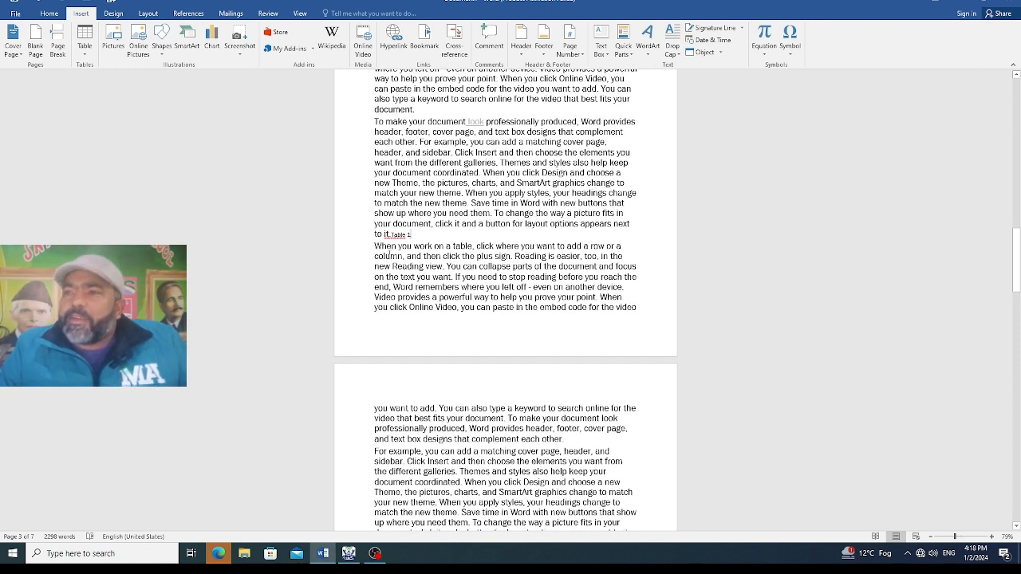
ctrl+click(404, 233)
scroll(405, 232, up, 2)
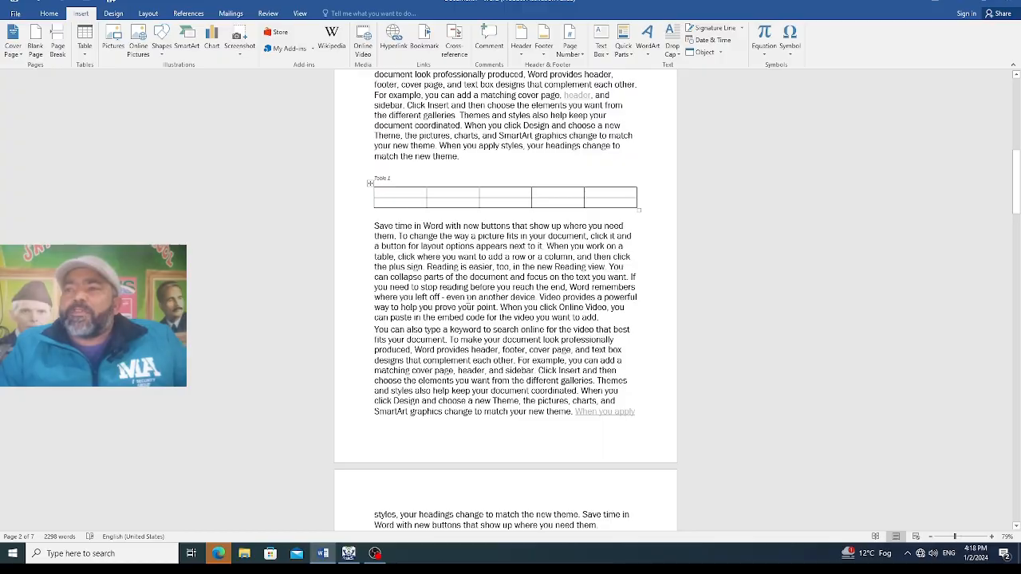
scroll(516, 303, down, 15)
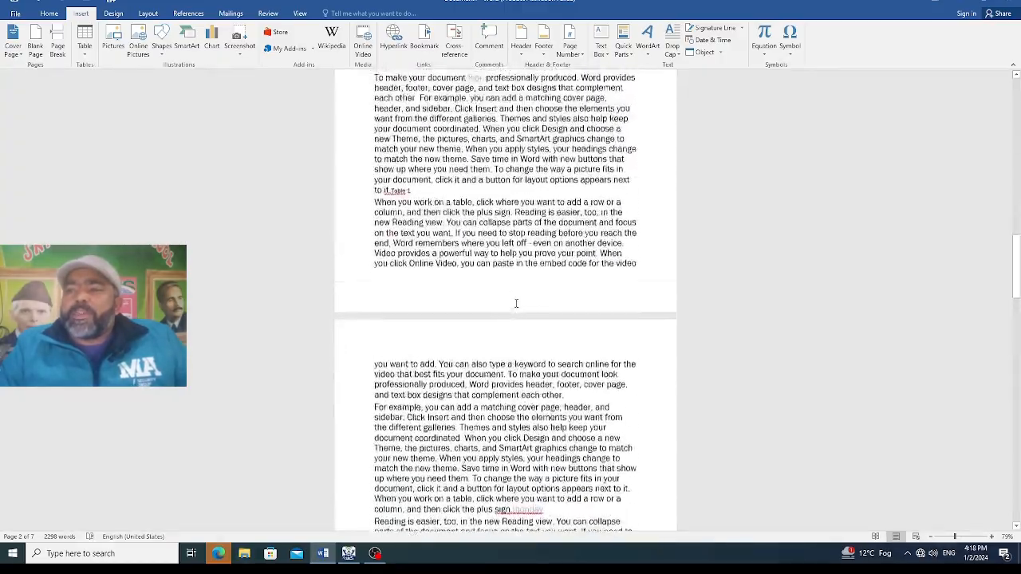
scroll(516, 303, up, 20)
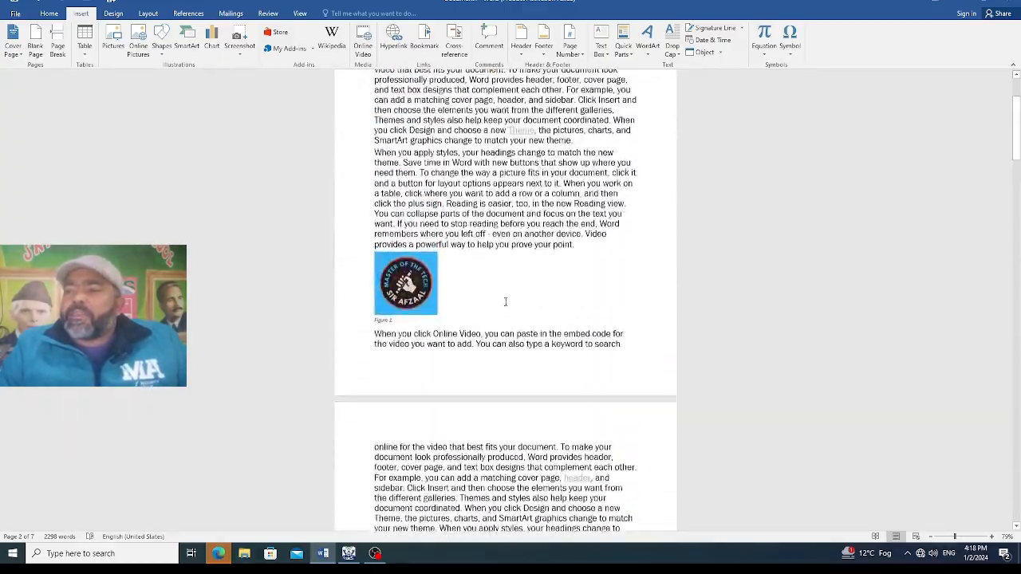
scroll(505, 302, down, 15)
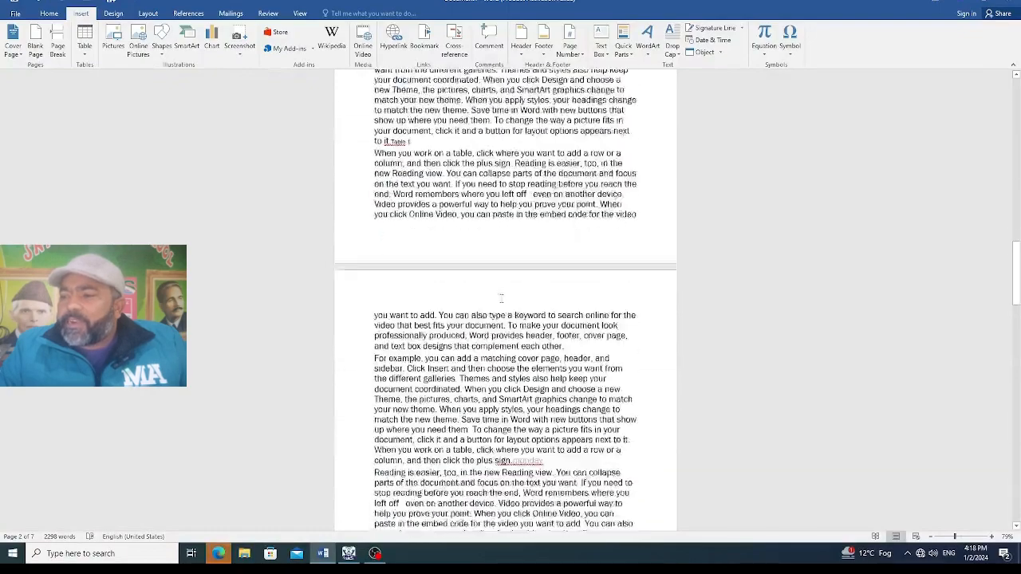
Replace "text you" in page 5's second paragraph with a hyperlinked cross-reference to Figure 1's entire caption, and return to the document's beginning
scroll(501, 298, down, 6)
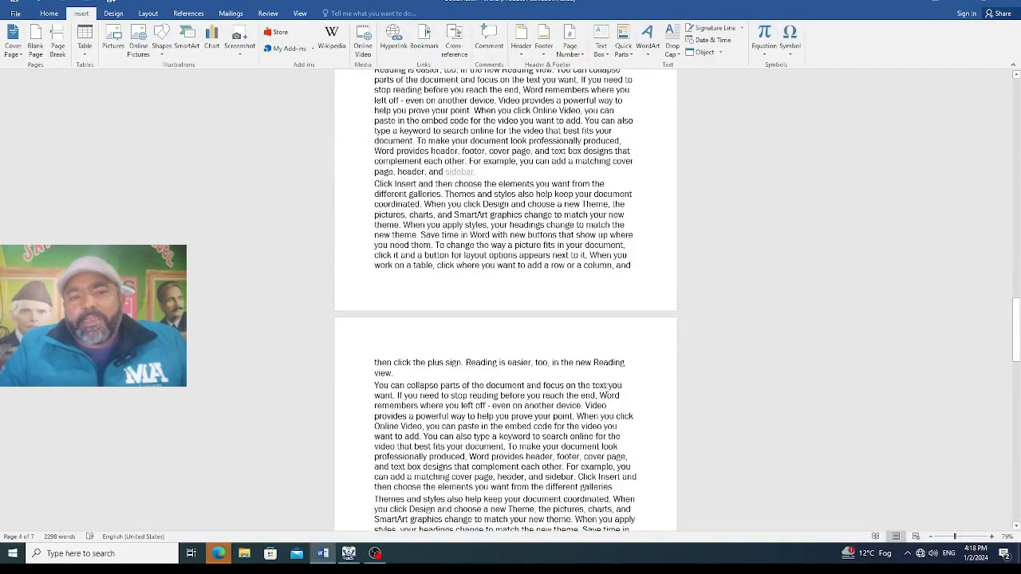
drag(623, 385, 592, 386)
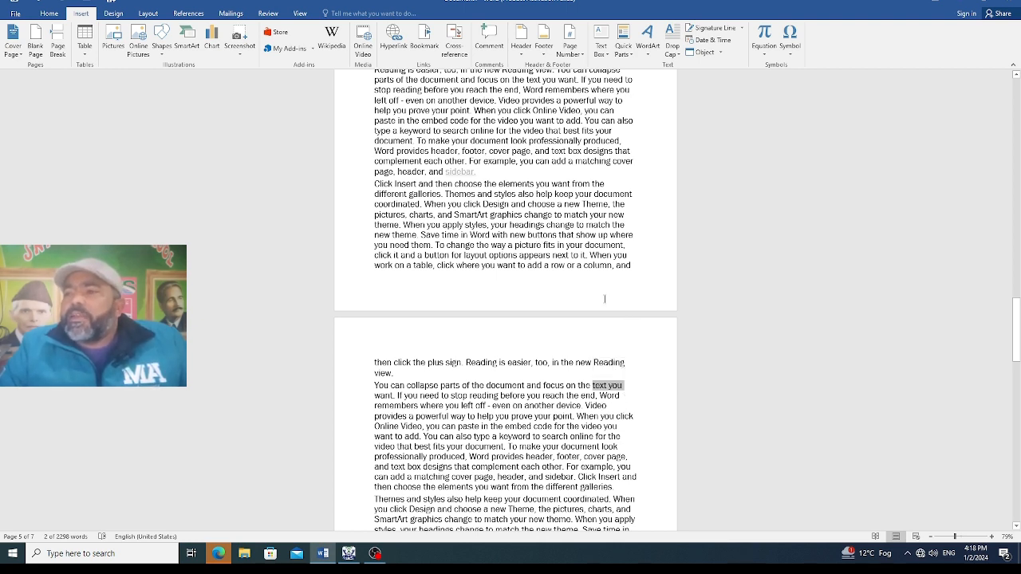
click(453, 40)
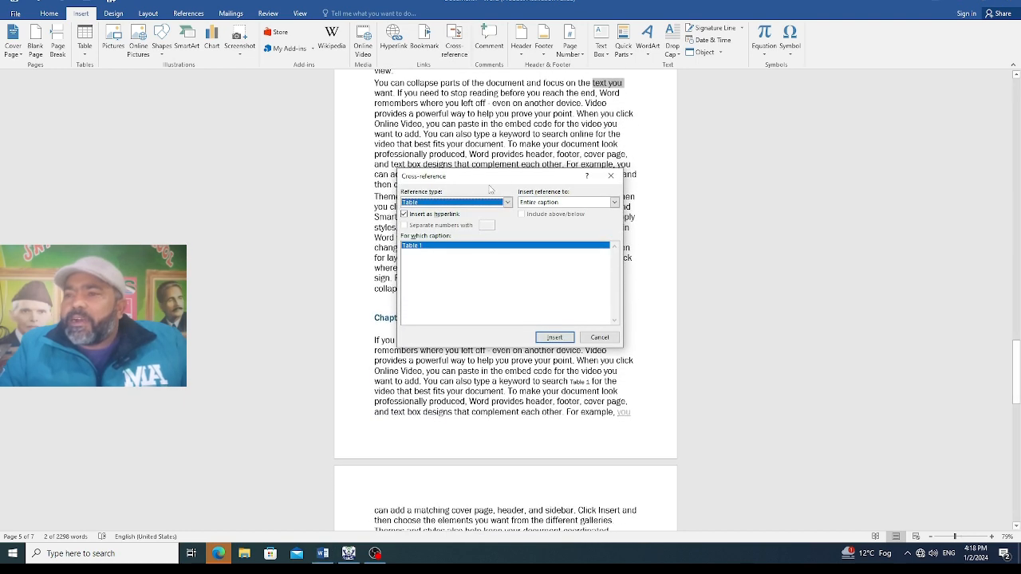
click(507, 203)
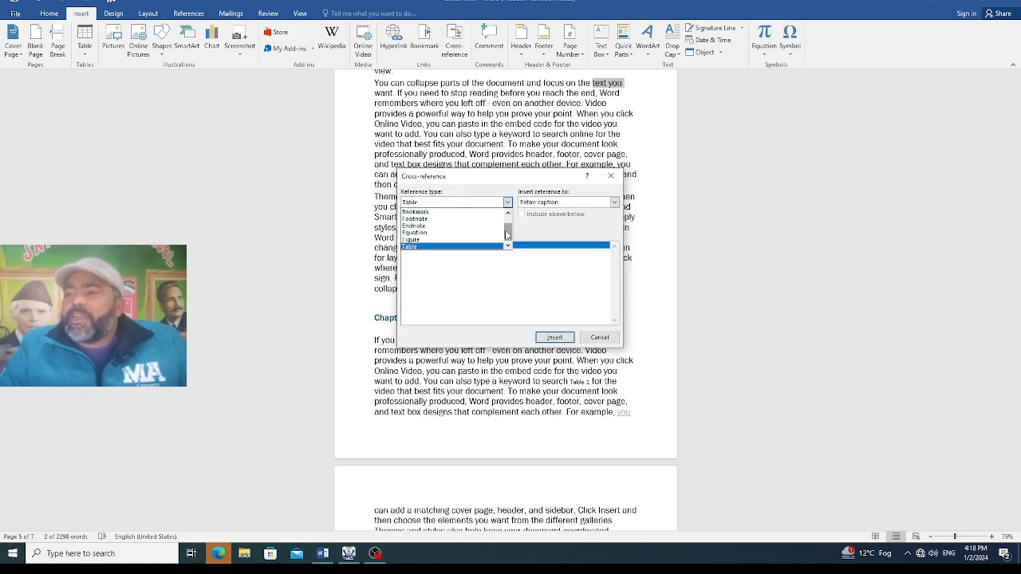
click(476, 240)
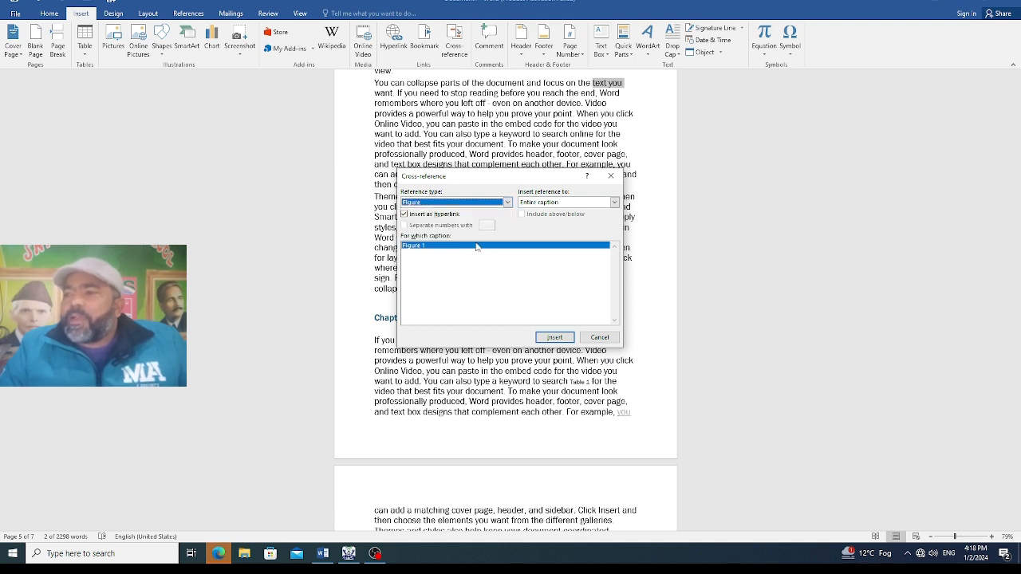
click(554, 338)
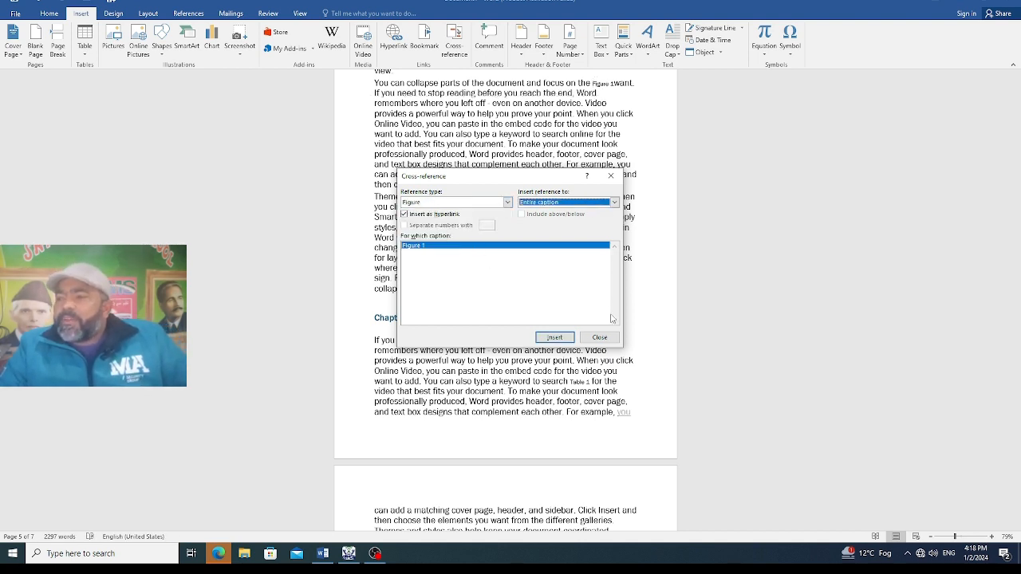
click(599, 337)
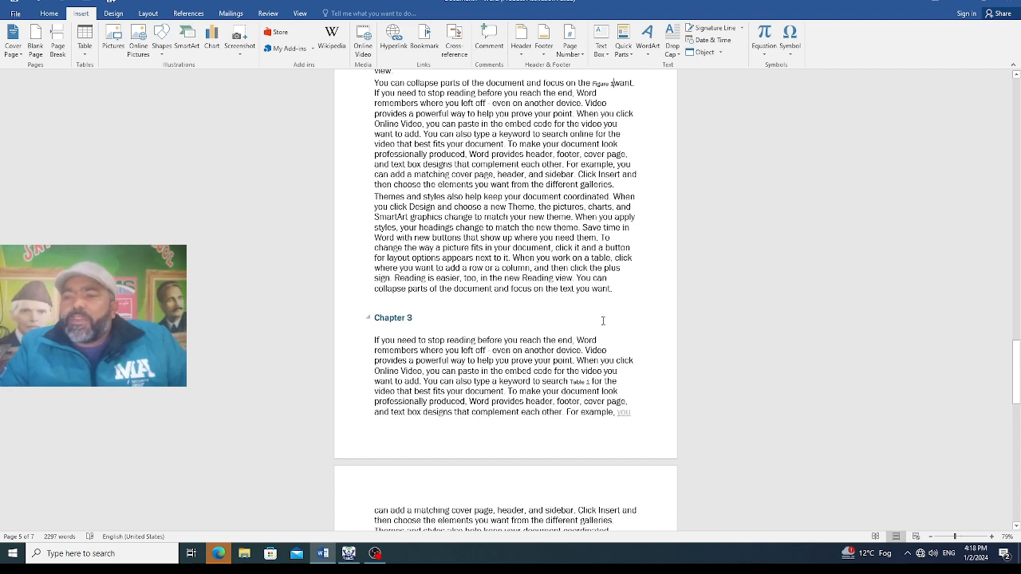
key(ctrl+Home)
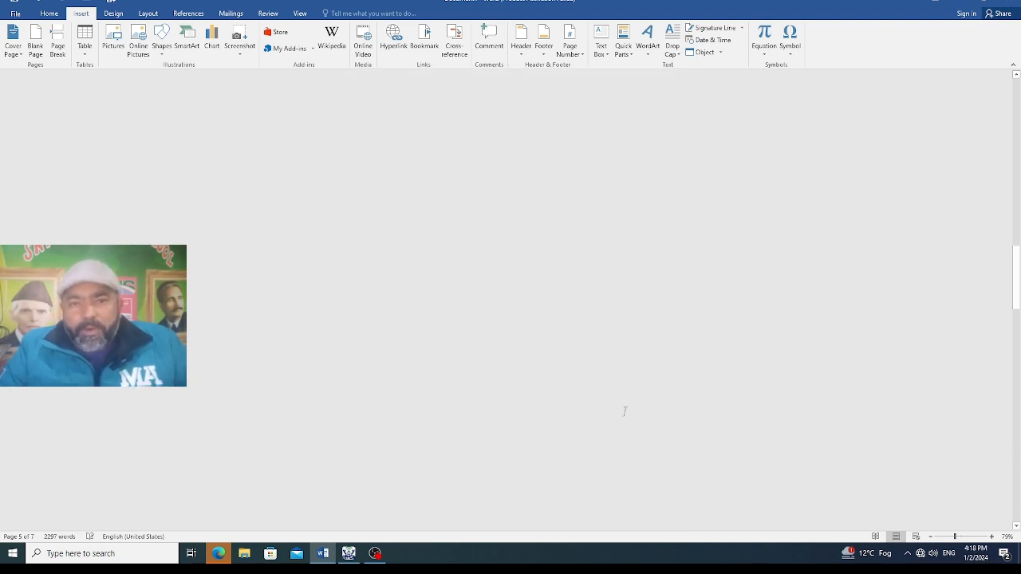